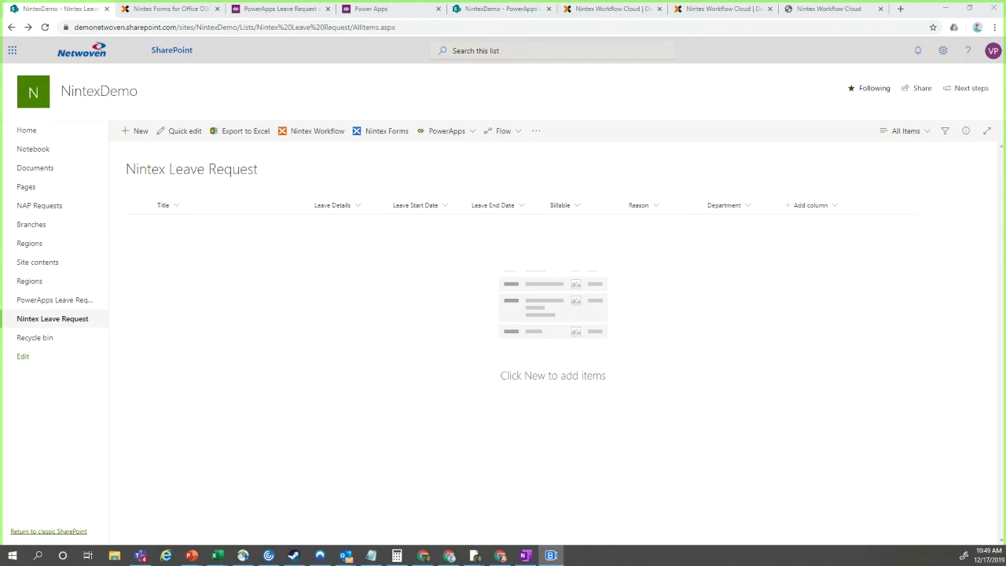
- Switch to the Tax Application Process Workflow in Nintex Workflow Cloud and examine the available action and connector categories
{"action": "left_click", "coordinate": [632, 7]}
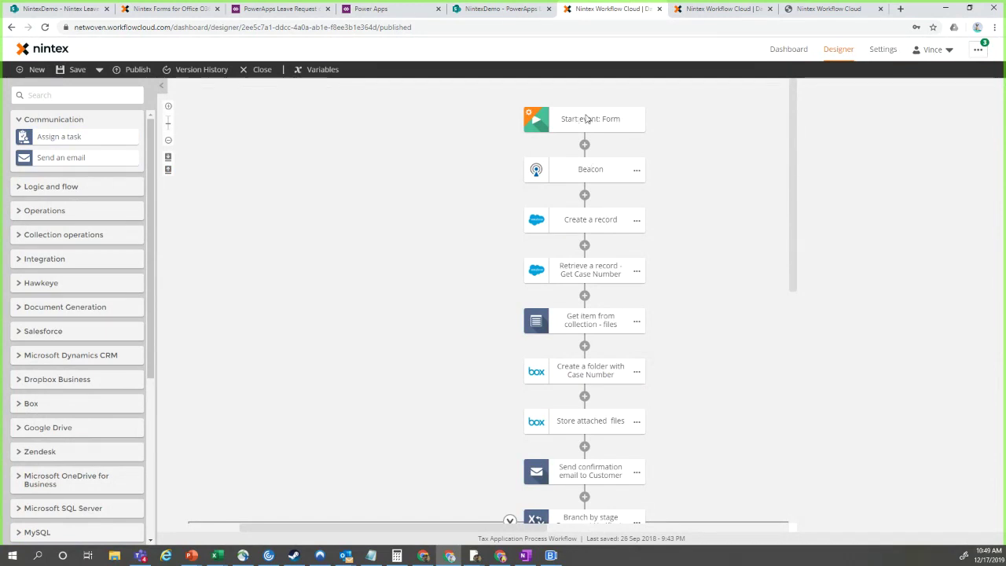
{"action": "scroll", "coordinate": [92, 226], "scroll_direction": "down", "scroll_amount": 3}
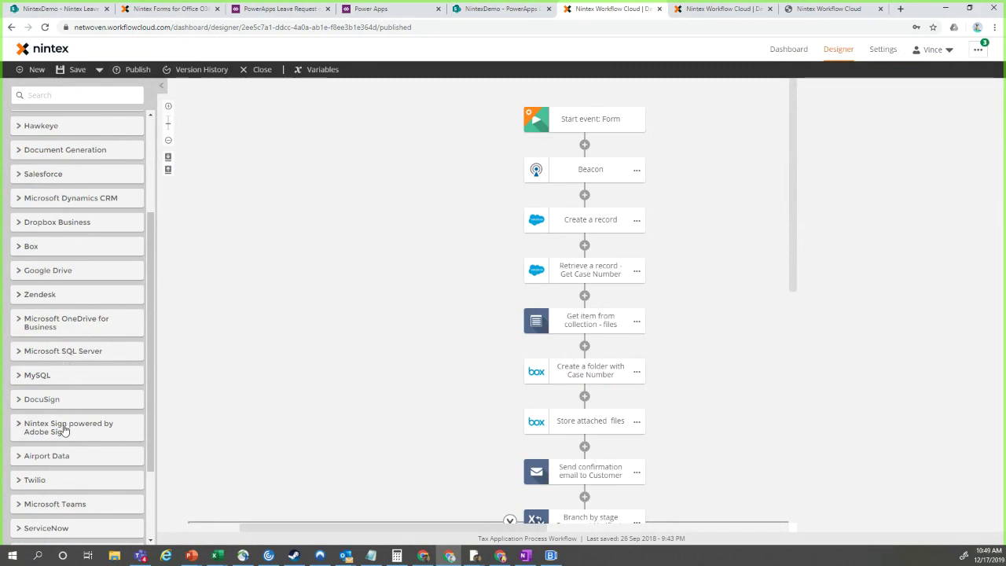
{"action": "scroll", "coordinate": [66, 433], "scroll_direction": "down", "scroll_amount": 1}
{"action": "scroll", "coordinate": [67, 420], "scroll_direction": "up", "scroll_amount": 1}
{"action": "scroll", "coordinate": [68, 418], "scroll_direction": "down", "scroll_amount": 1}
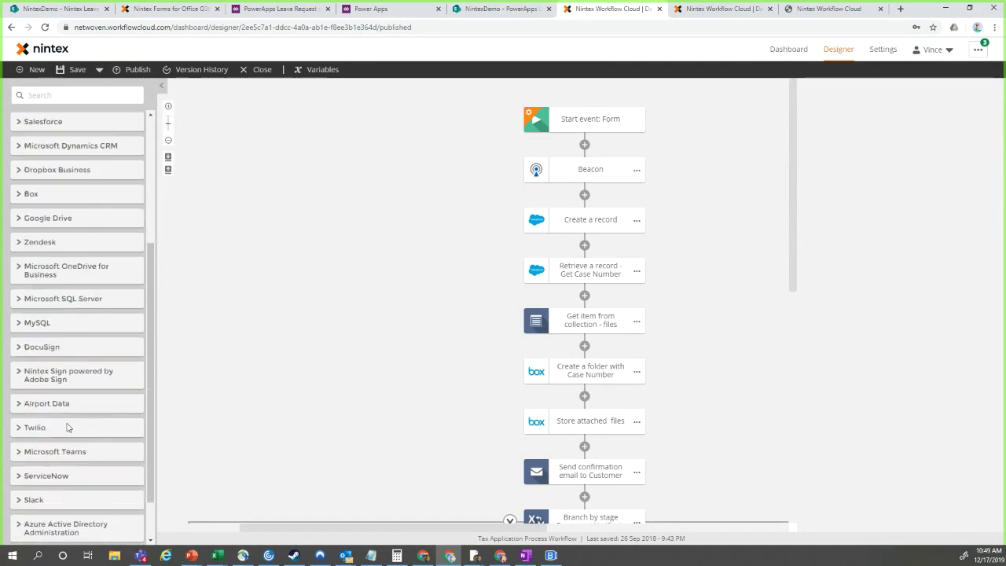
{"action": "scroll", "coordinate": [79, 369], "scroll_direction": "up", "scroll_amount": 3}
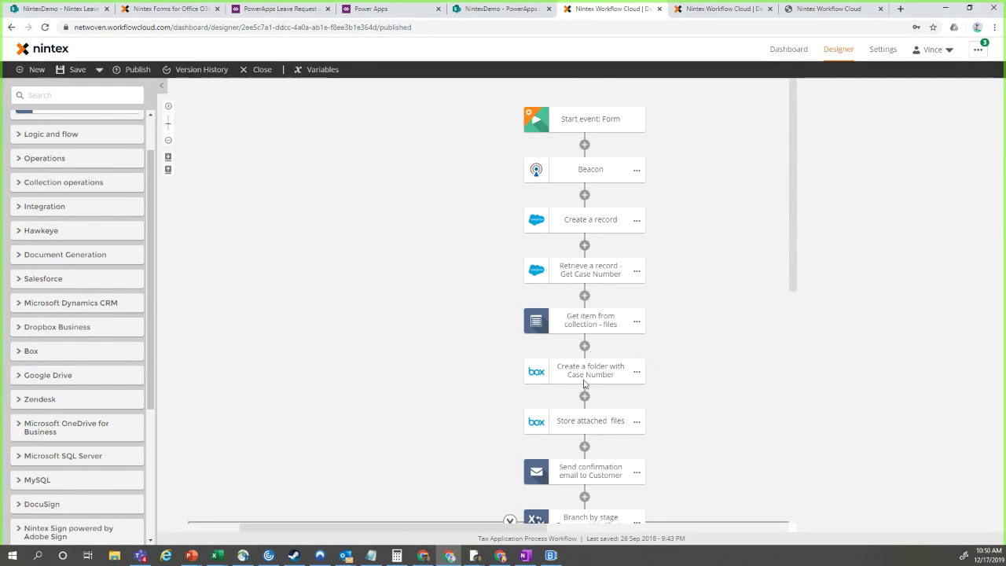
- Examine the workflow's sequence of actions from the form start event down to the document verification branch
{"action": "scroll", "coordinate": [607, 409], "scroll_direction": "down", "scroll_amount": 1}
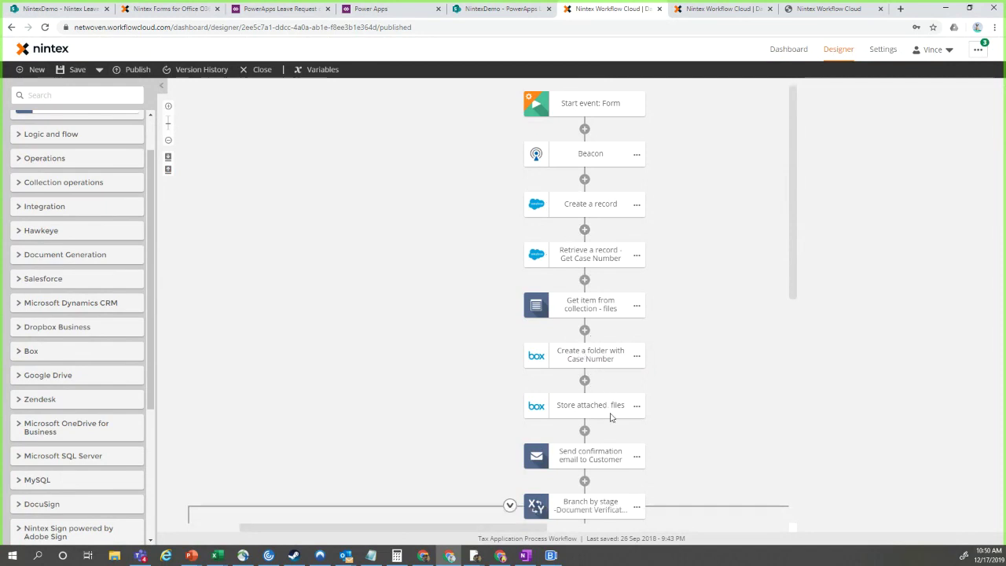
{"action": "scroll", "coordinate": [612, 422], "scroll_direction": "down", "scroll_amount": 1}
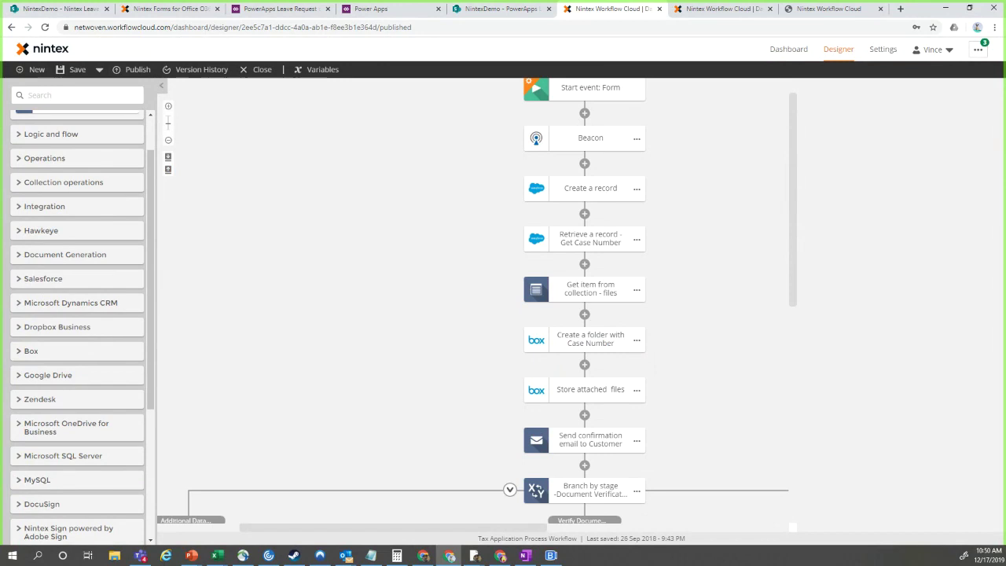
{"action": "scroll", "coordinate": [466, 364], "scroll_direction": "up", "scroll_amount": 2}
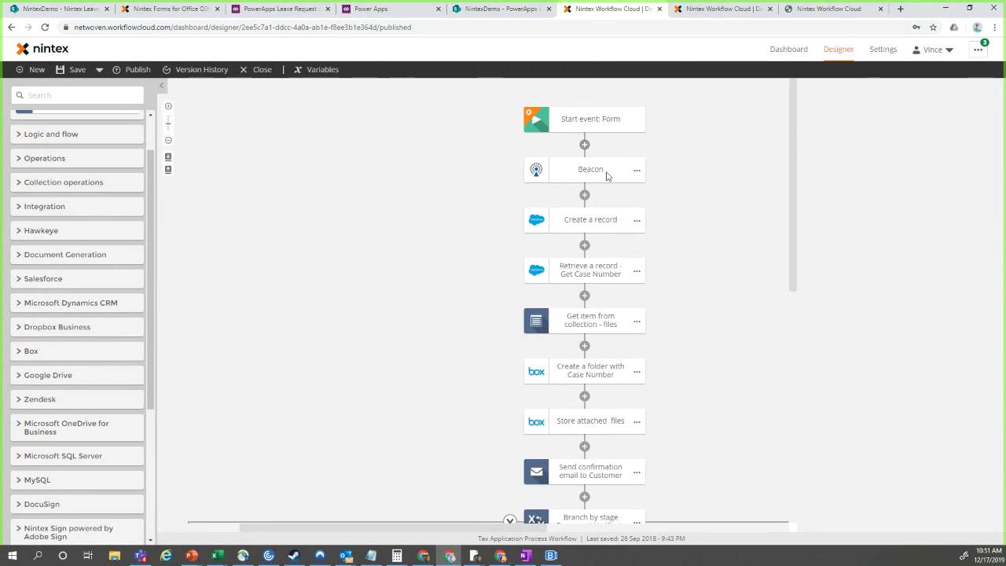
{"action": "scroll", "coordinate": [609, 179], "scroll_direction": "down", "scroll_amount": 1}
{"action": "scroll", "coordinate": [612, 183], "scroll_direction": "down", "scroll_amount": 5}
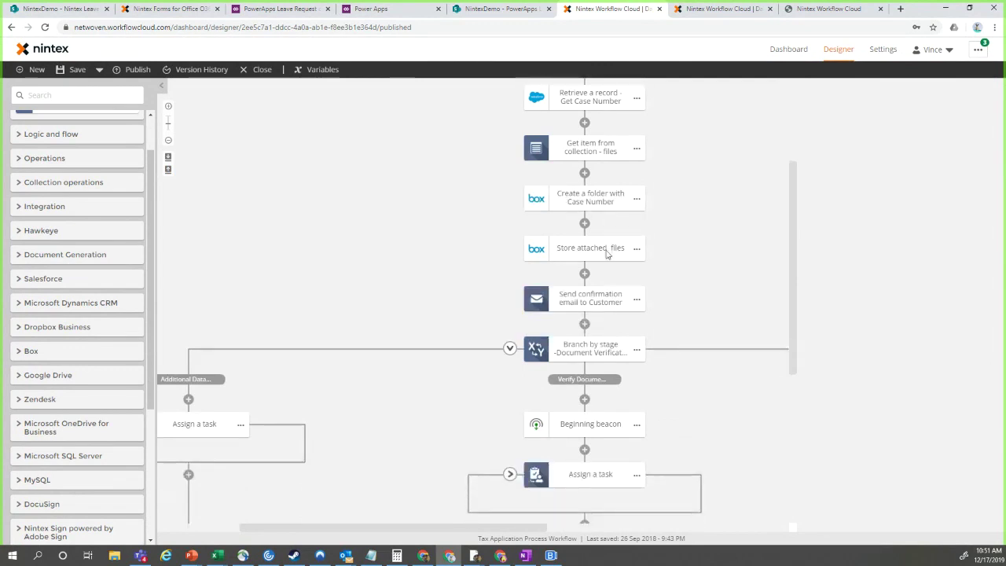
{"action": "scroll", "coordinate": [607, 251], "scroll_direction": "up", "scroll_amount": 5}
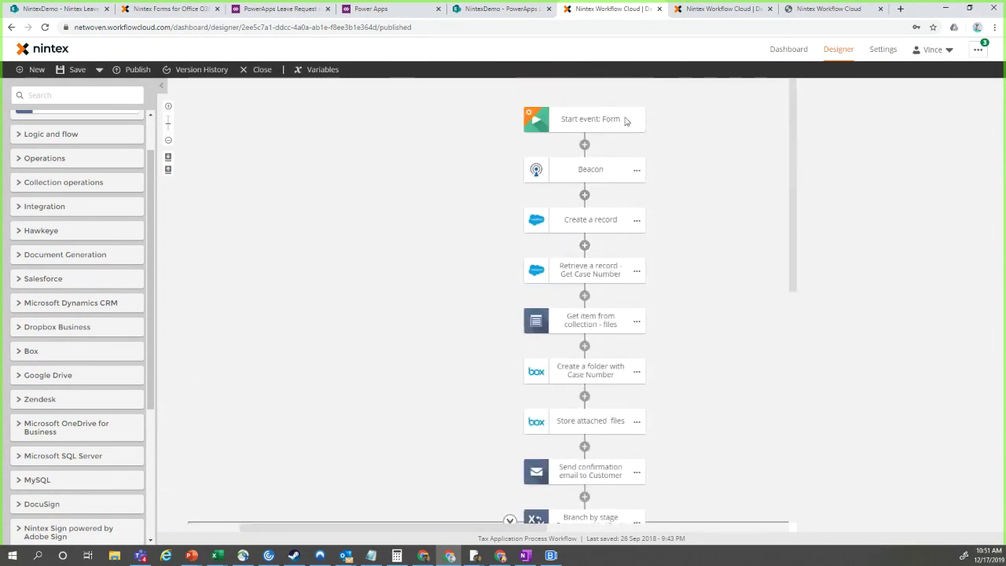
{"action": "scroll", "coordinate": [556, 287], "scroll_direction": "down", "scroll_amount": 3}
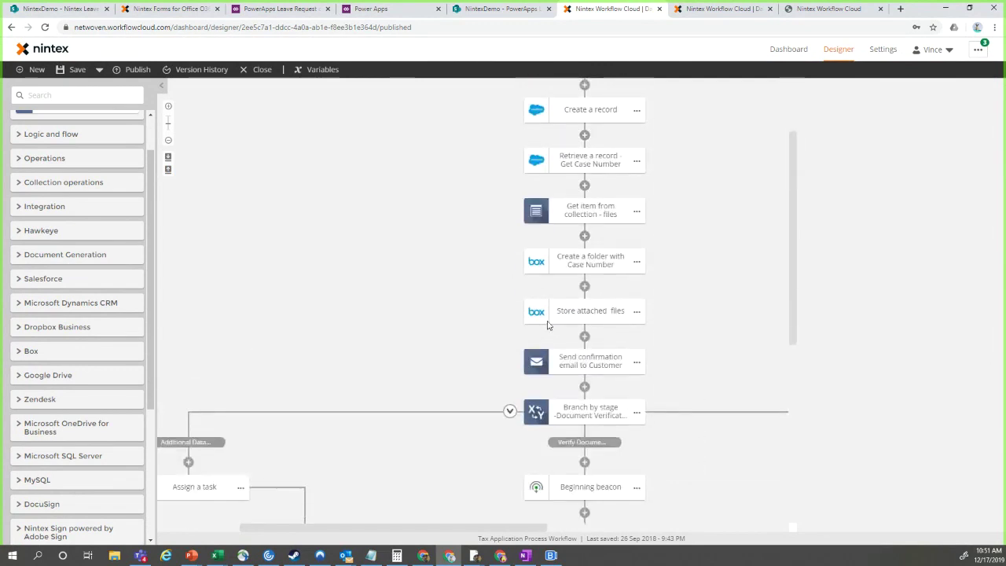
{"action": "scroll", "coordinate": [561, 314], "scroll_direction": "down", "scroll_amount": 2}
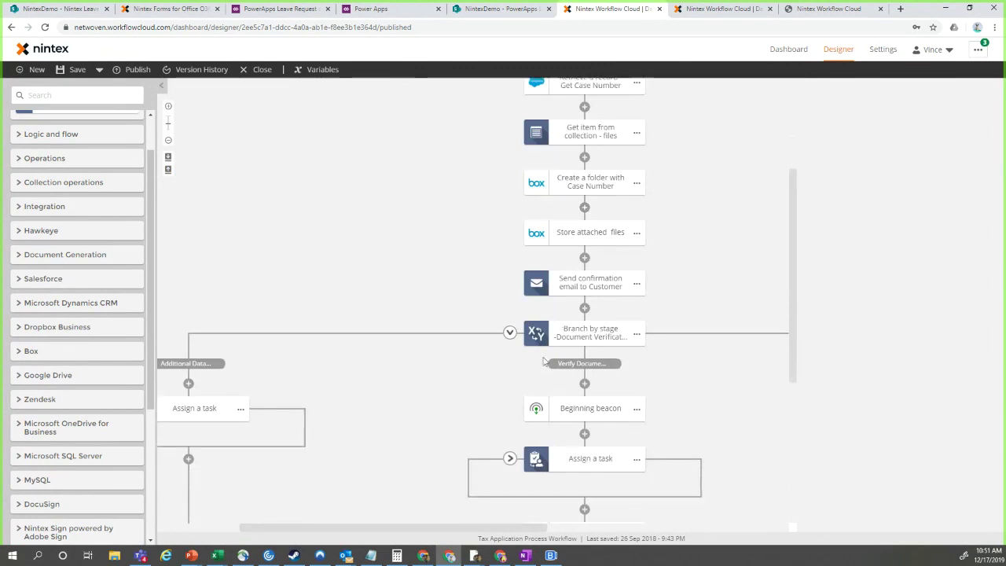
{"action": "scroll", "coordinate": [567, 350], "scroll_direction": "up", "scroll_amount": 1}
{"action": "scroll", "coordinate": [569, 352], "scroll_direction": "up", "scroll_amount": 1}
{"action": "scroll", "coordinate": [530, 427], "scroll_direction": "up", "scroll_amount": 2}
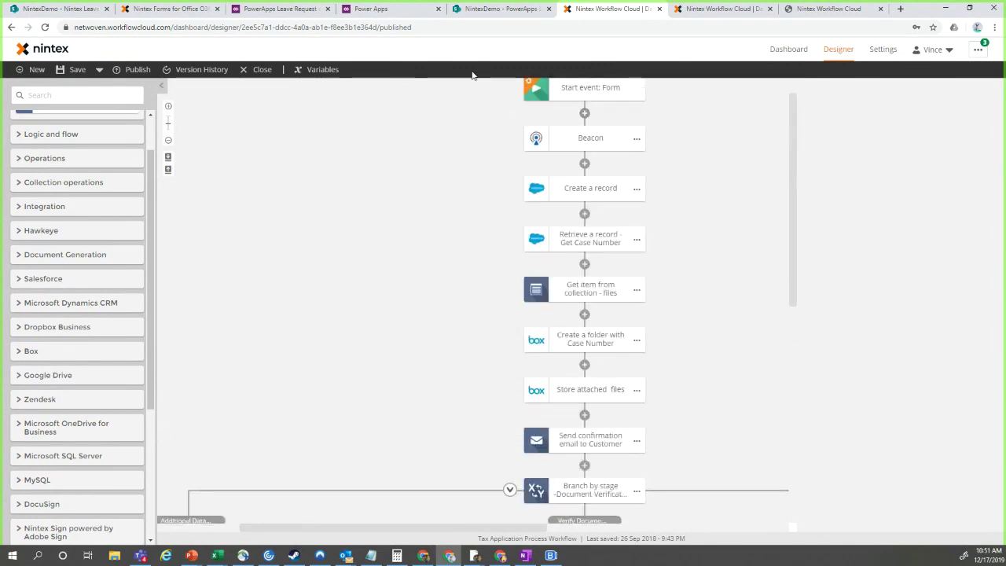
- Switch to the Nintex Leave Request list in SharePoint and open its new item form
{"action": "left_click", "coordinate": [71, 12]}
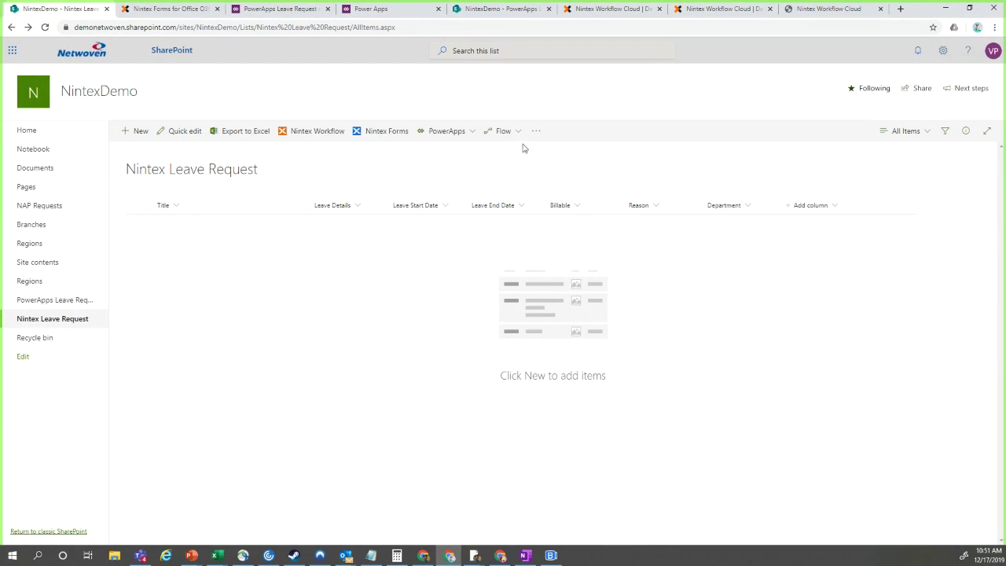
{"action": "left_click", "coordinate": [133, 132]}
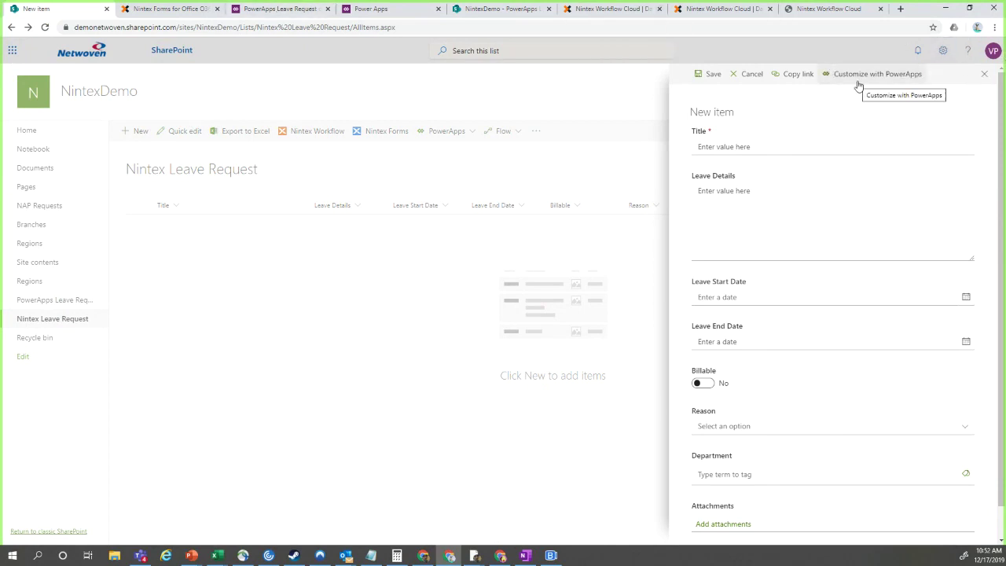
- Switch to the PowerApps Leave Request form in Power Apps and inspect its Title, Leave Start Date, Leave End Date and Department cards
{"action": "left_click", "coordinate": [287, 10]}
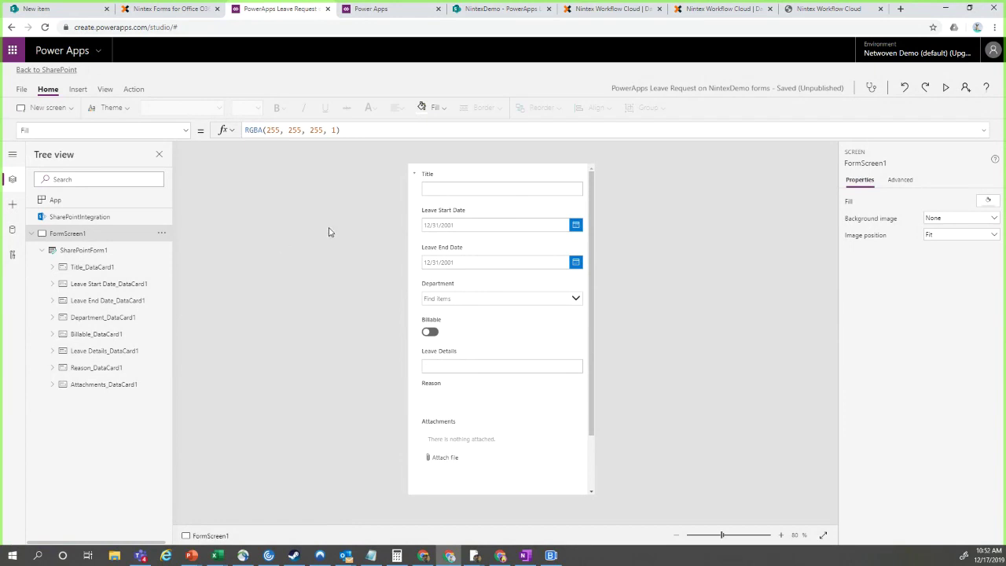
{"action": "left_click", "coordinate": [452, 199]}
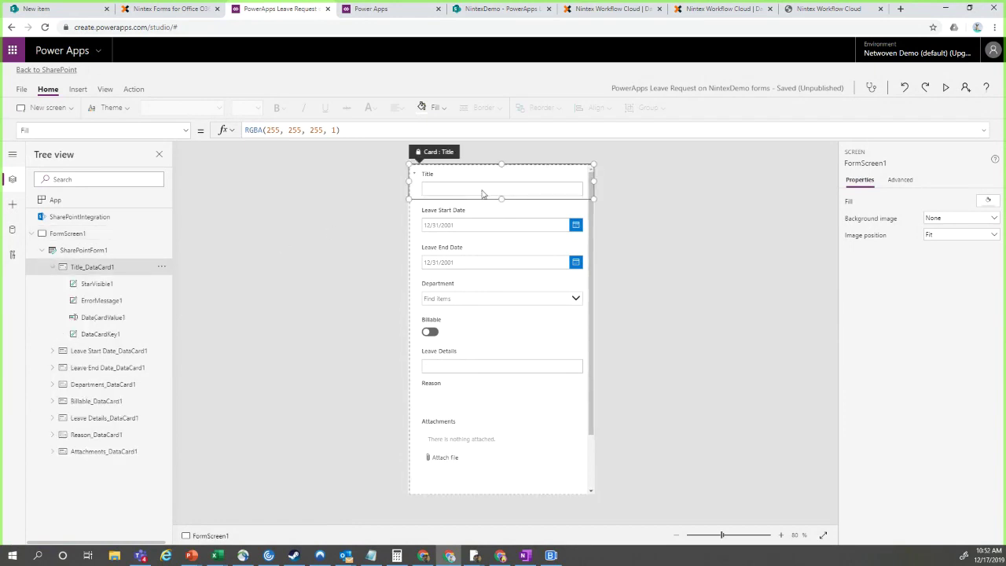
{"action": "left_click", "coordinate": [479, 233]}
{"action": "left_click", "coordinate": [465, 262]}
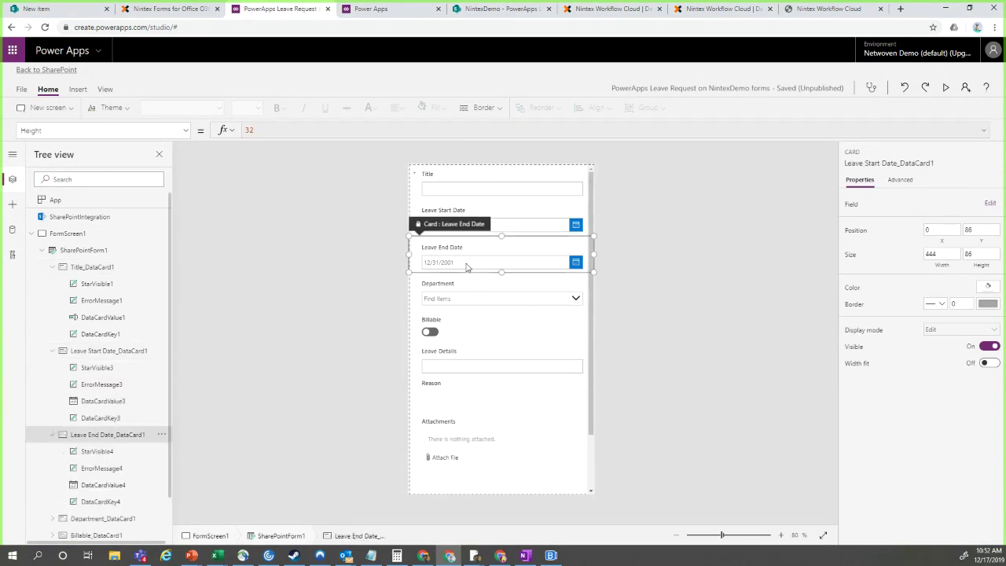
{"action": "left_click", "coordinate": [454, 297]}
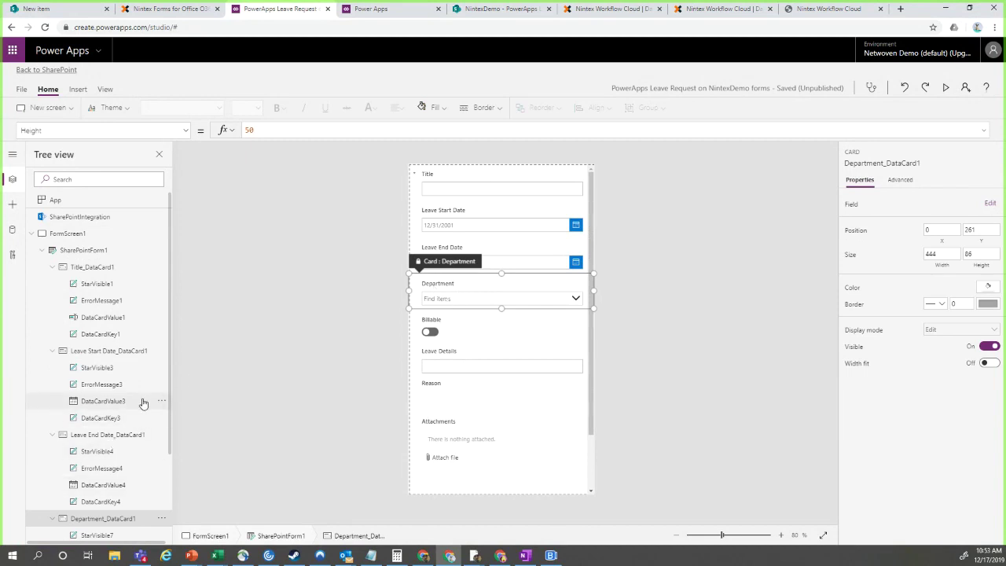
{"action": "scroll", "coordinate": [145, 405], "scroll_direction": "down", "scroll_amount": 1}
{"action": "scroll", "coordinate": [131, 433], "scroll_direction": "down", "scroll_amount": 1}
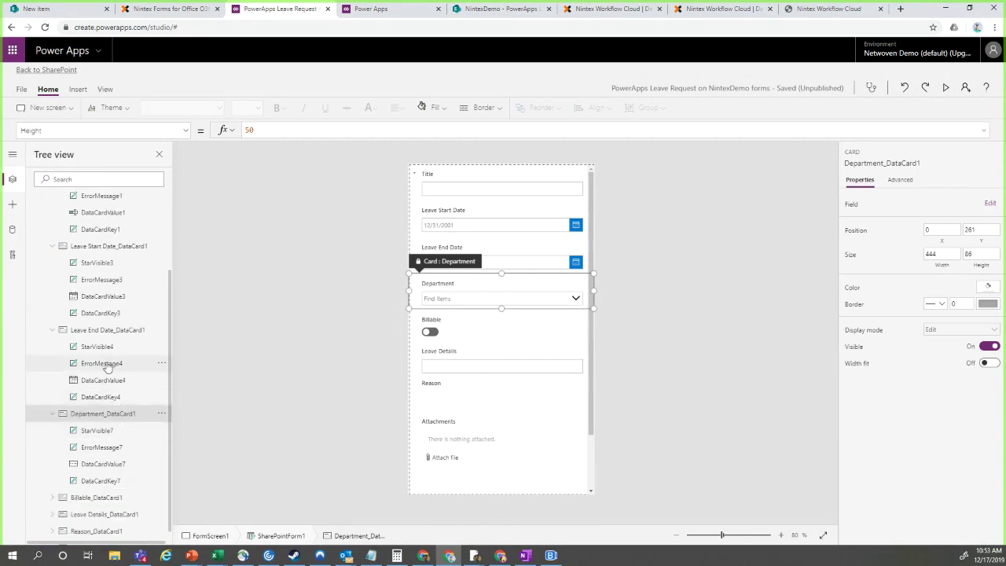
{"action": "scroll", "coordinate": [106, 362], "scroll_direction": "up", "scroll_amount": 2}
- Inspect the properties of the Leave Start Date card and of the date picker inside it
{"action": "left_click", "coordinate": [540, 219]}
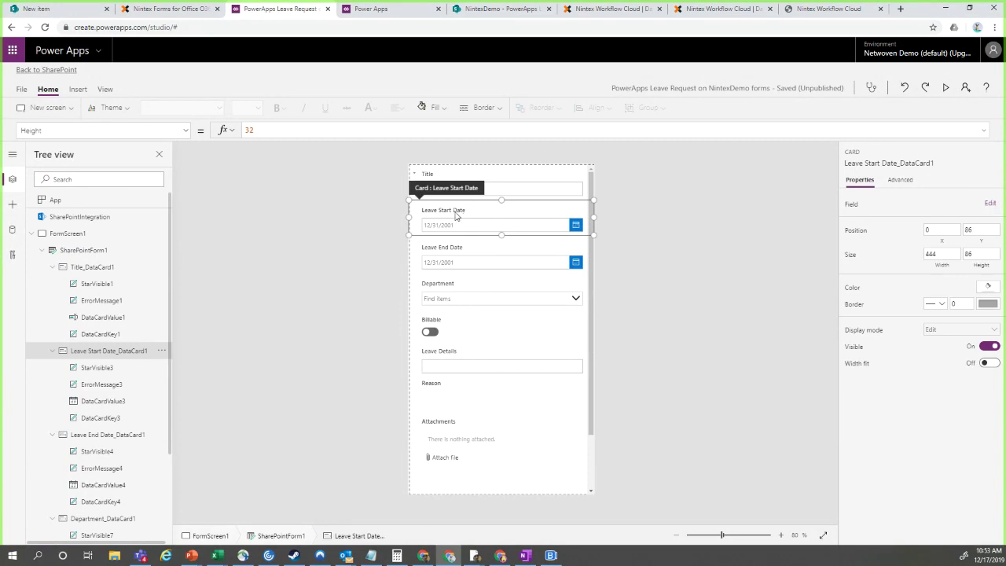
{"action": "mouse_move", "coordinate": [439, 222]}
{"action": "left_mouse_down"}
{"action": "mouse_move", "coordinate": [435, 208]}
{"action": "mouse_move", "coordinate": [448, 242]}
{"action": "mouse_move", "coordinate": [432, 219]}
{"action": "left_mouse_up"}
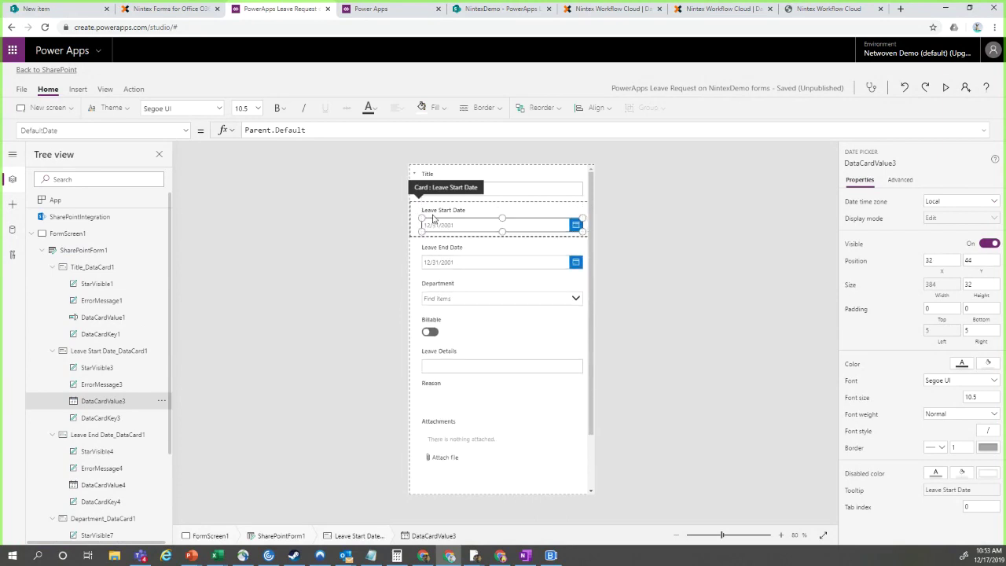
{"action": "left_click", "coordinate": [412, 214]}
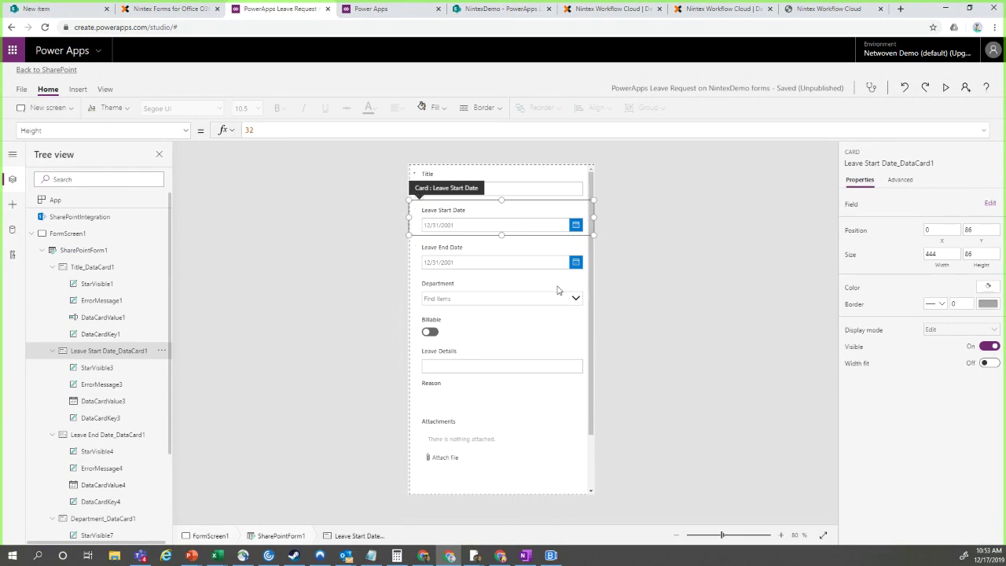
- Set the layout of the SharePointForm1 form to 2 columns
{"action": "left_click", "coordinate": [84, 250]}
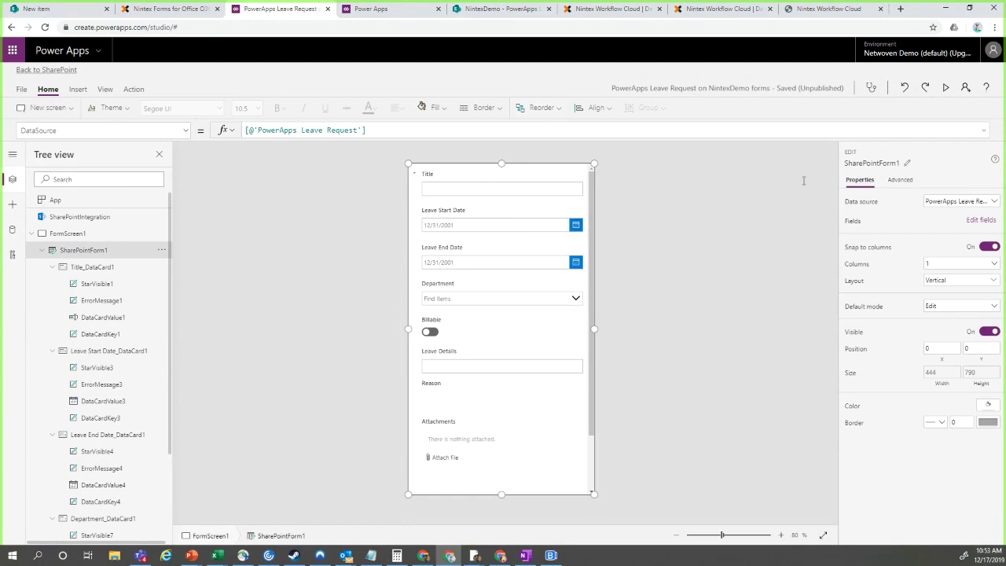
{"action": "left_click", "coordinate": [466, 251]}
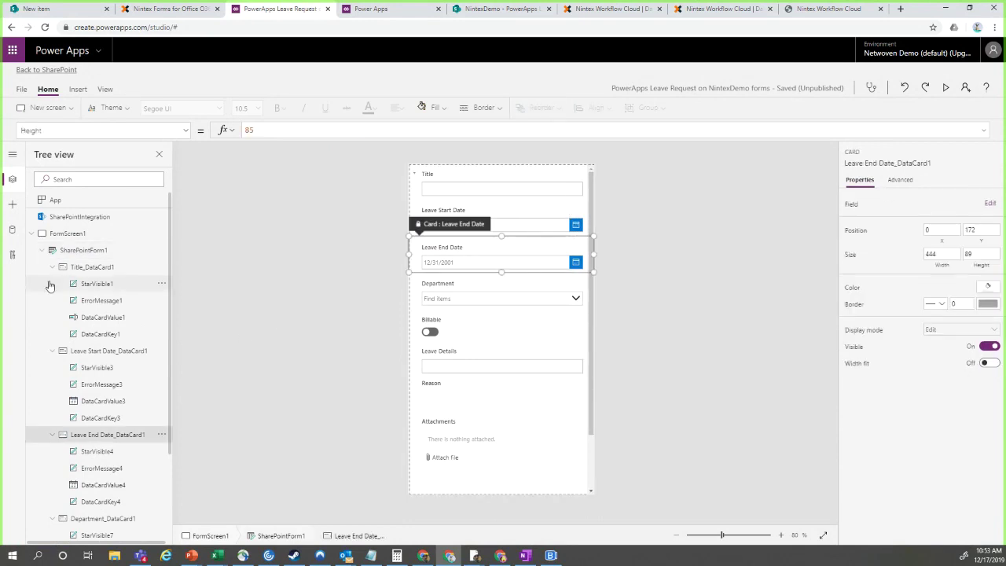
{"action": "left_click", "coordinate": [74, 250]}
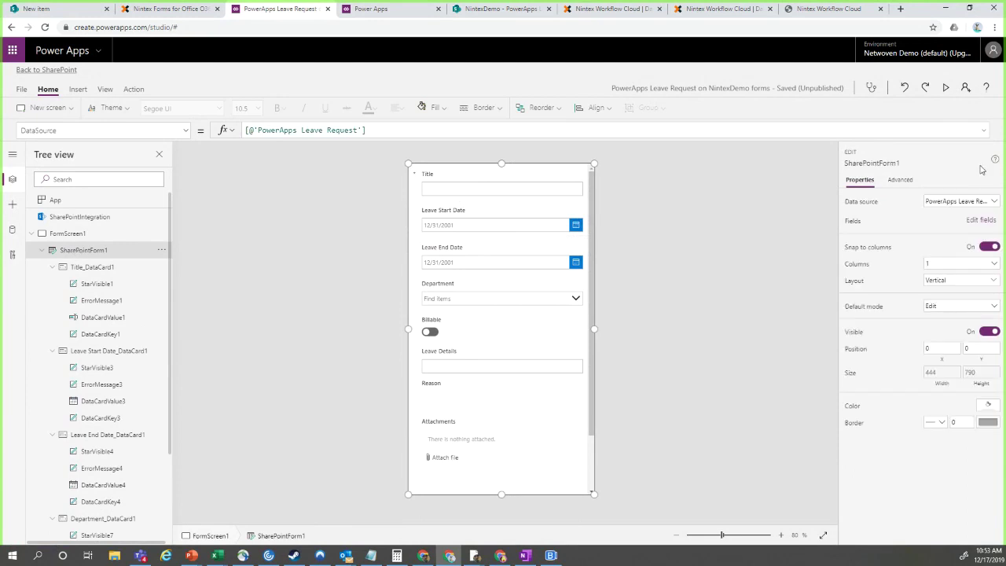
{"action": "left_click", "coordinate": [954, 264]}
{"action": "left_click", "coordinate": [943, 290]}
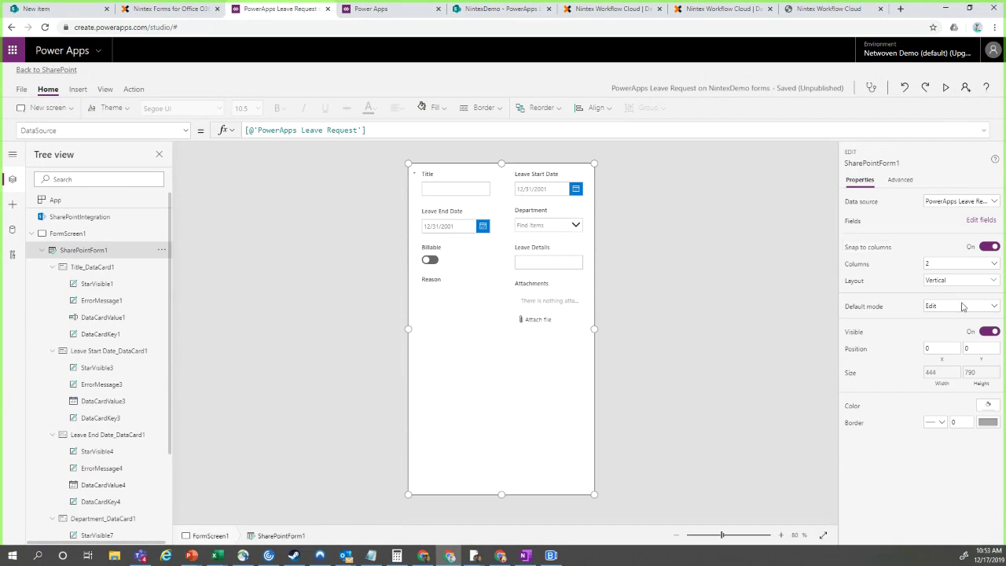
- Reorder the form's fields so that Department follows Title and Leave Start Date comes after Leave End Date
{"action": "left_click", "coordinate": [971, 224]}
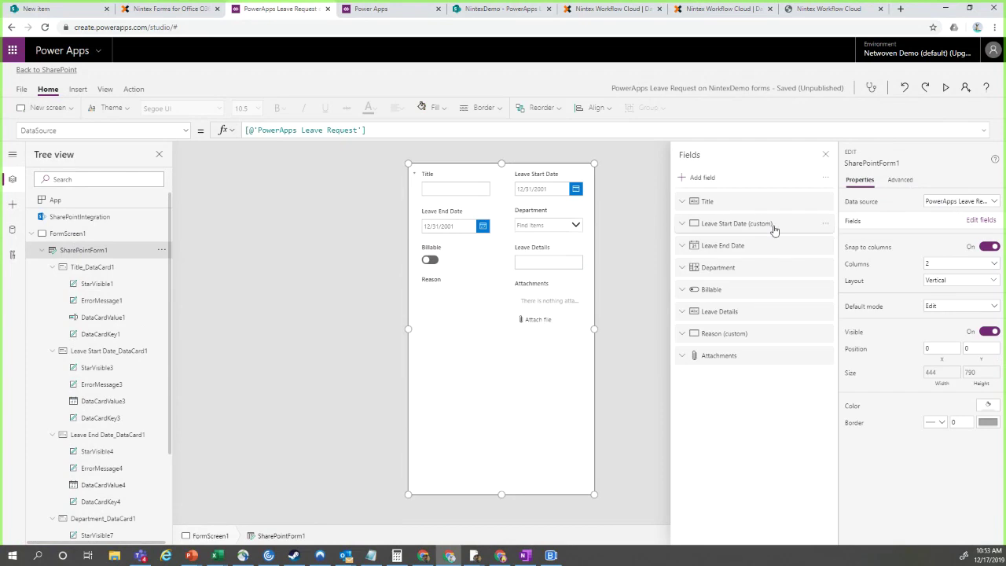
{"action": "mouse_move", "coordinate": [775, 228]}
{"action": "left_mouse_down"}
{"action": "mouse_move", "coordinate": [770, 272]}
{"action": "mouse_move", "coordinate": [759, 265]}
{"action": "mouse_move", "coordinate": [763, 227]}
{"action": "left_mouse_up"}
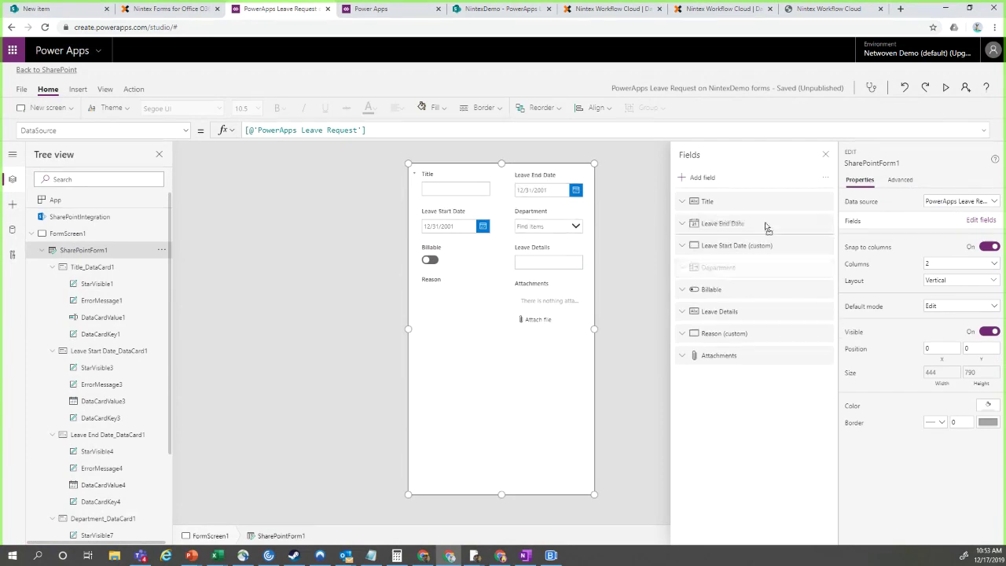
{"action": "left_click_drag", "start_coordinate": [684, 220], "coordinate": [684, 221]}
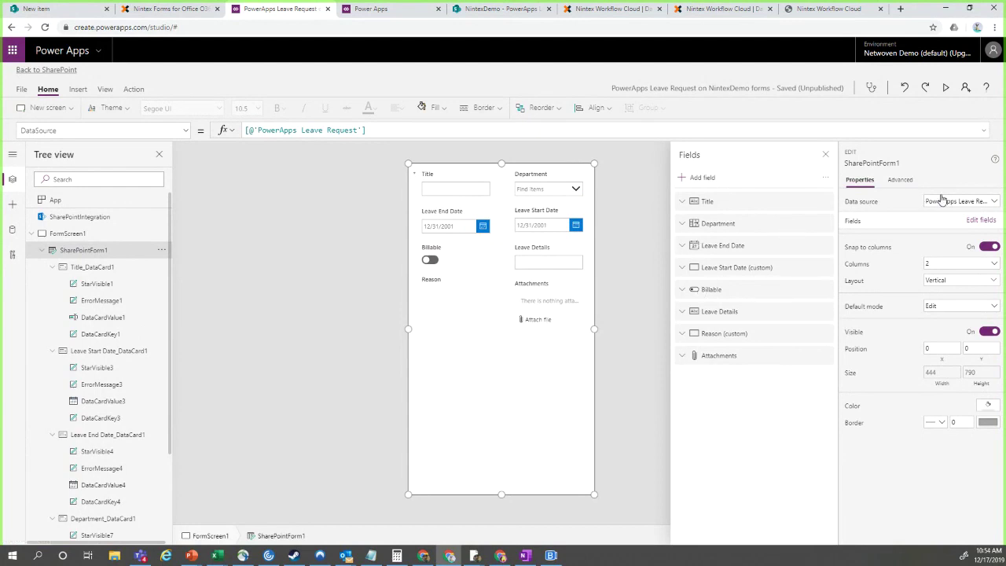
- Inspect the form's data source formula and the properties of the Title, Leave End Date and Leave Start Date cards
{"action": "left_click", "coordinate": [373, 128]}
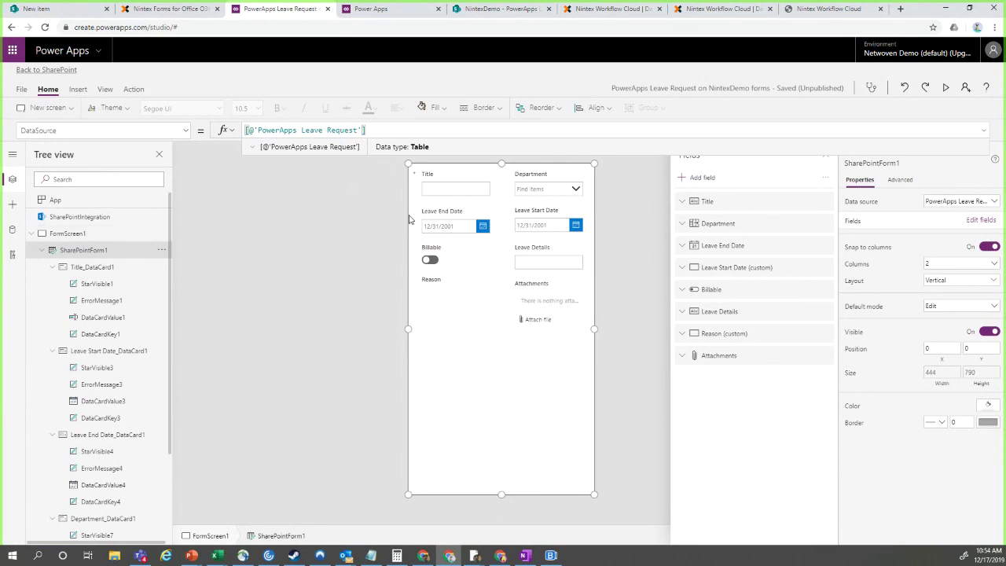
{"action": "left_click", "coordinate": [429, 189]}
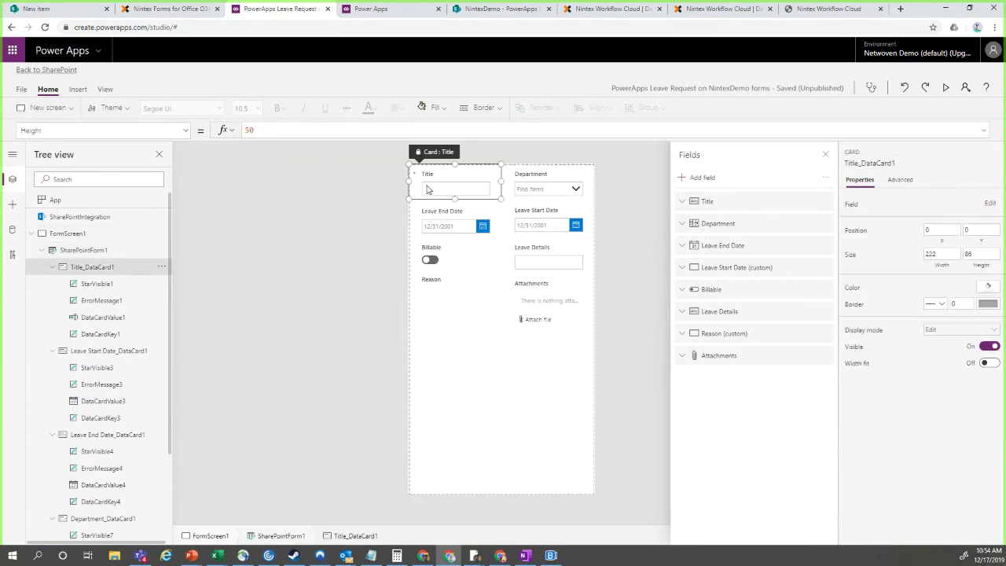
{"action": "left_click", "coordinate": [437, 225]}
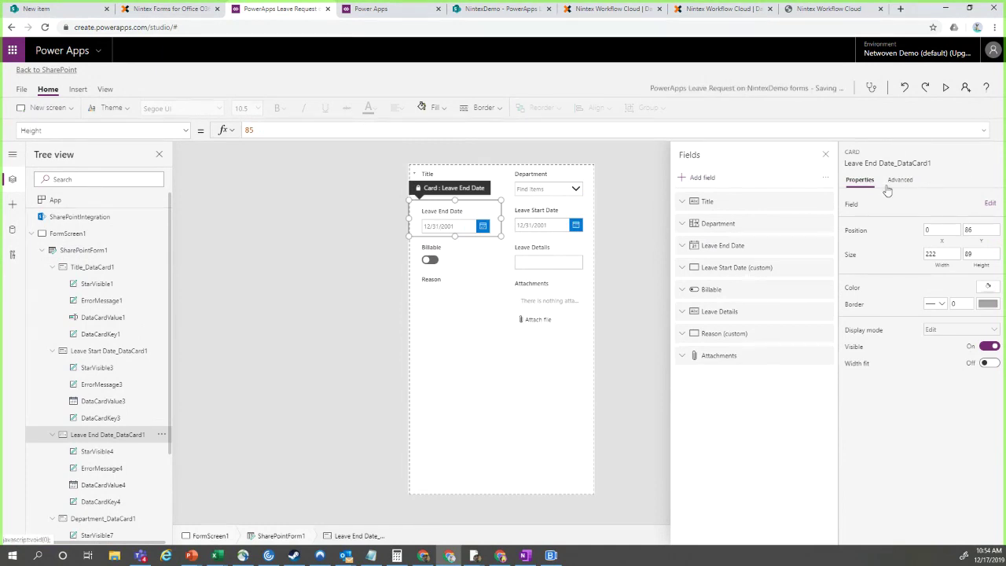
{"action": "left_click", "coordinate": [547, 227]}
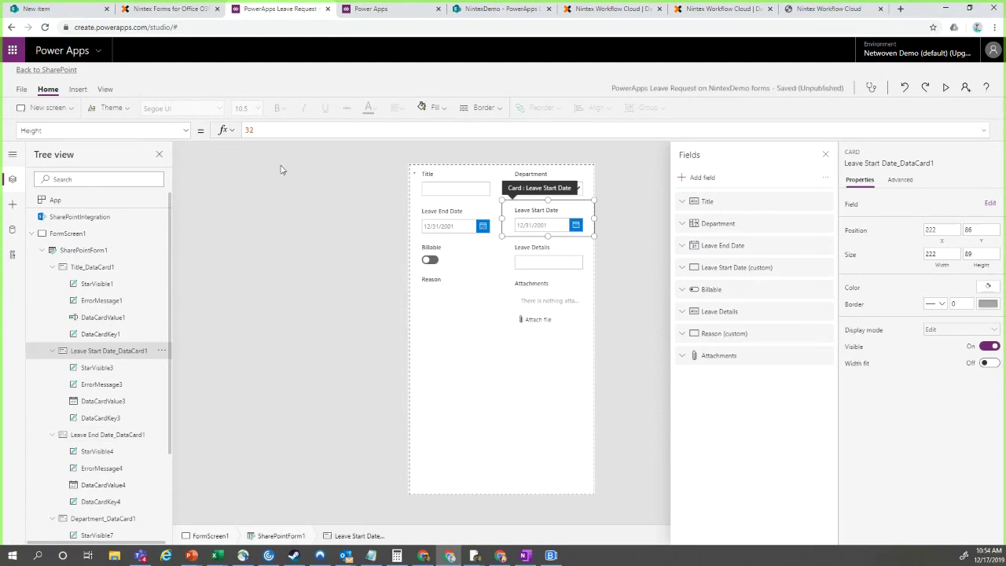
- Check the Height formula of the Leave Details card and the background image options of FormScreen1
{"action": "left_click", "coordinate": [552, 266]}
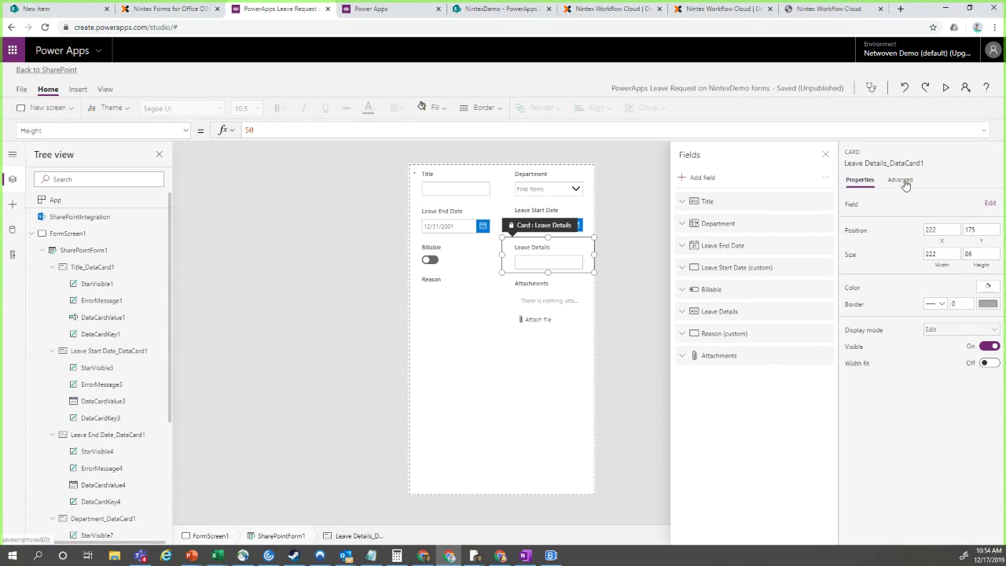
{"action": "left_click", "coordinate": [249, 130]}
{"action": "key", "text": "BackSpace"}
{"action": "type", "text": "6"}
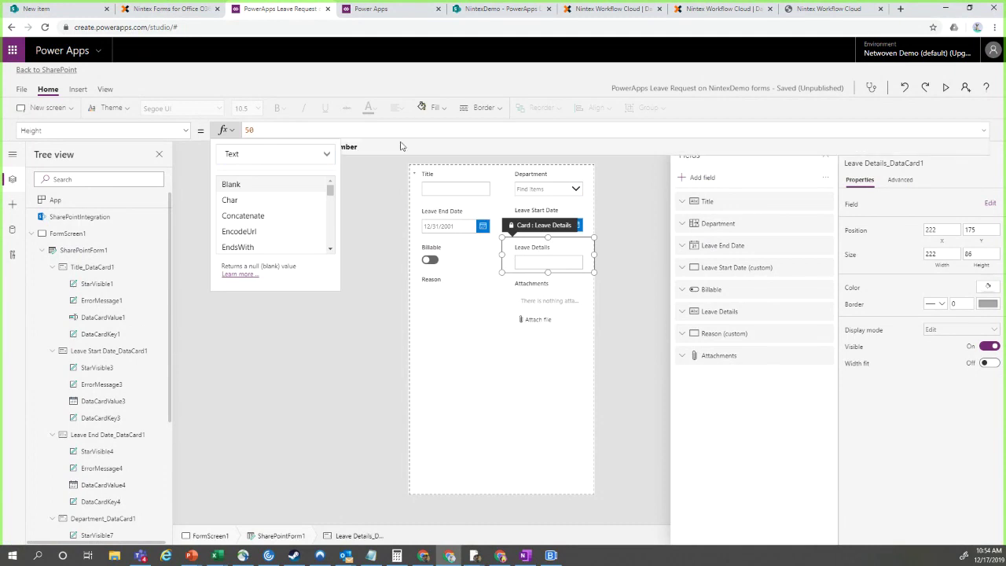
{"action": "left_click", "coordinate": [382, 184]}
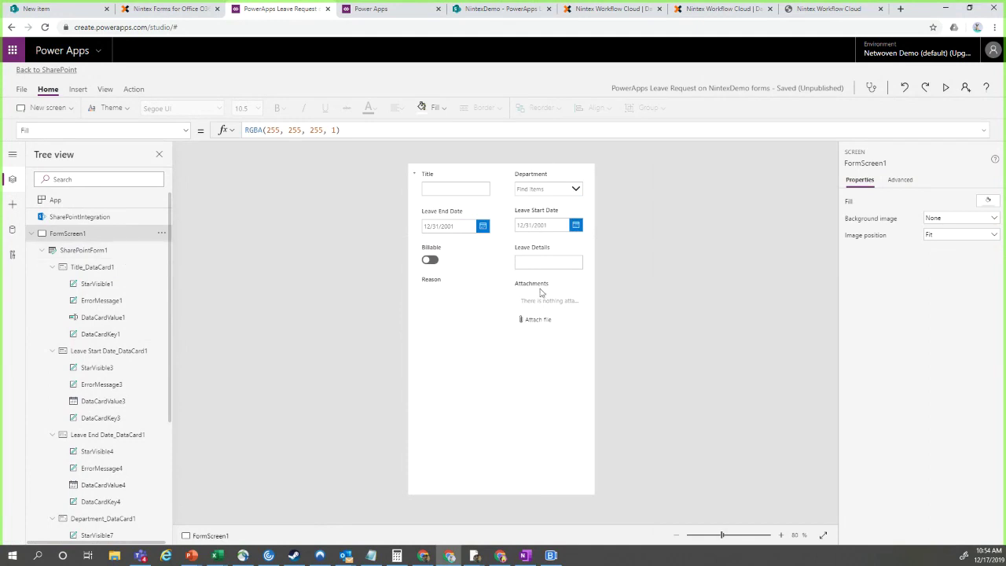
{"action": "left_click", "coordinate": [995, 228]}
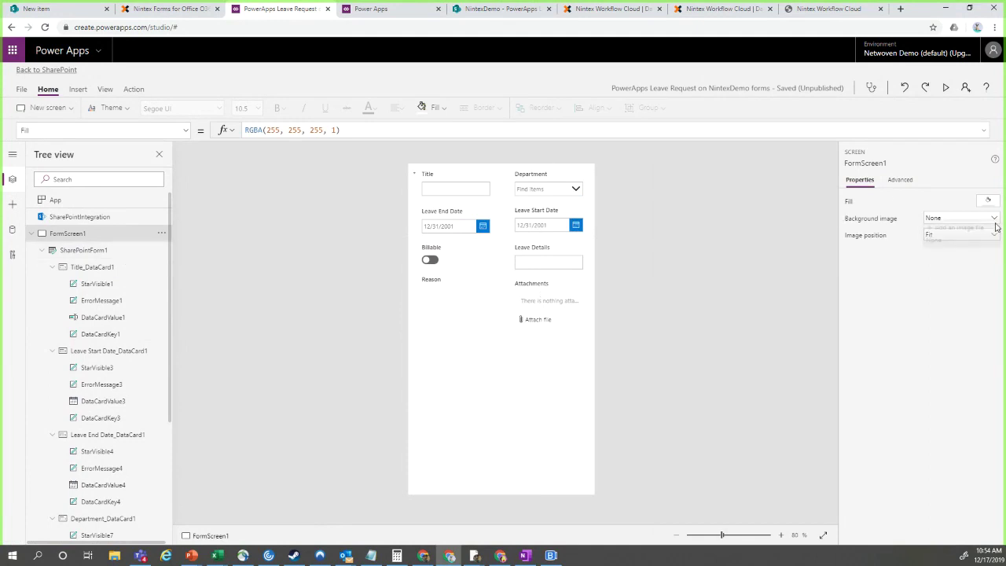
{"action": "left_click", "coordinate": [938, 305]}
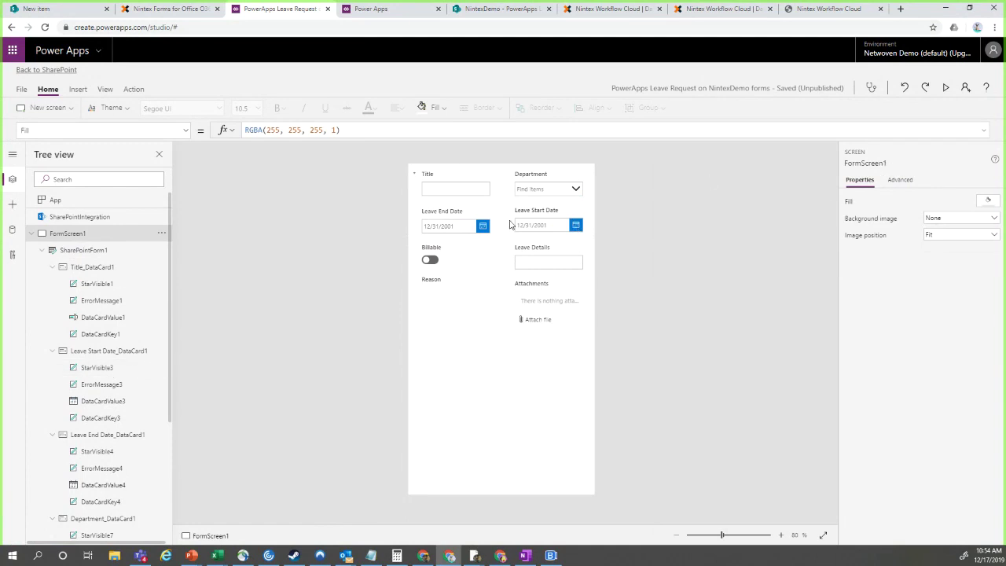
- Examine the full set of advanced properties of the Leave Details card, including BorderStyle and Visible
{"action": "left_click", "coordinate": [559, 265]}
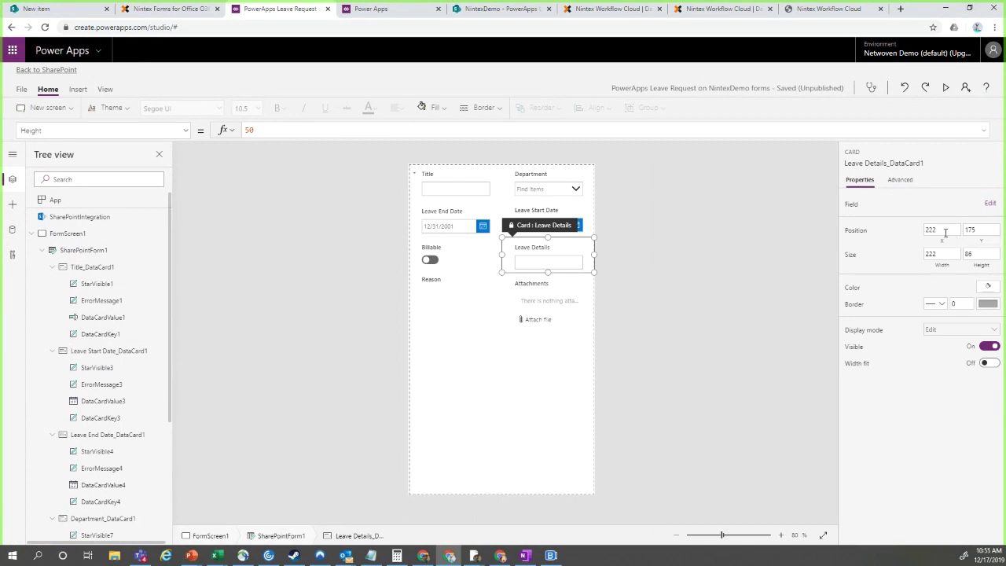
{"action": "left_click", "coordinate": [900, 180]}
{"action": "scroll", "coordinate": [884, 393], "scroll_direction": "down", "scroll_amount": 1}
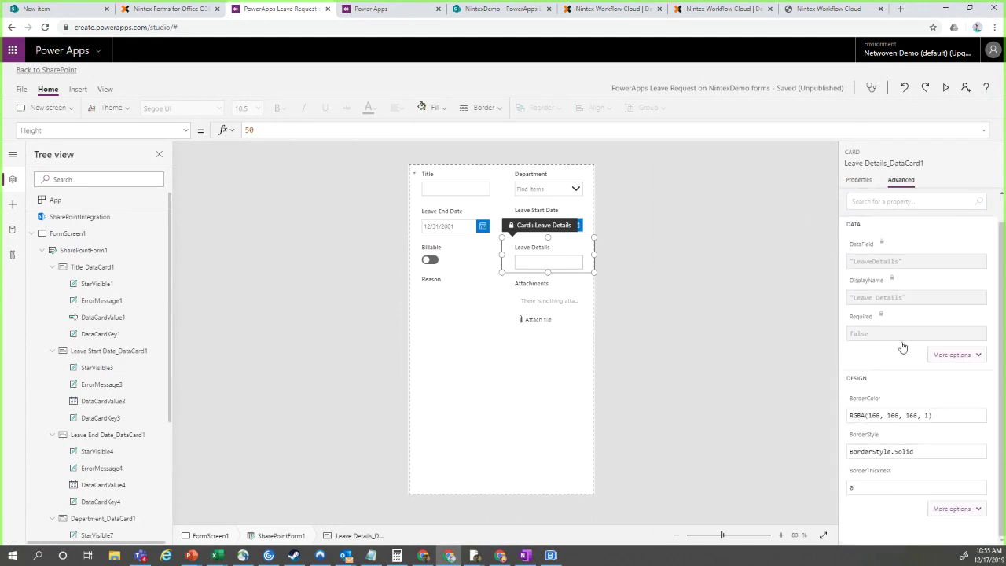
{"action": "left_click", "coordinate": [944, 451]}
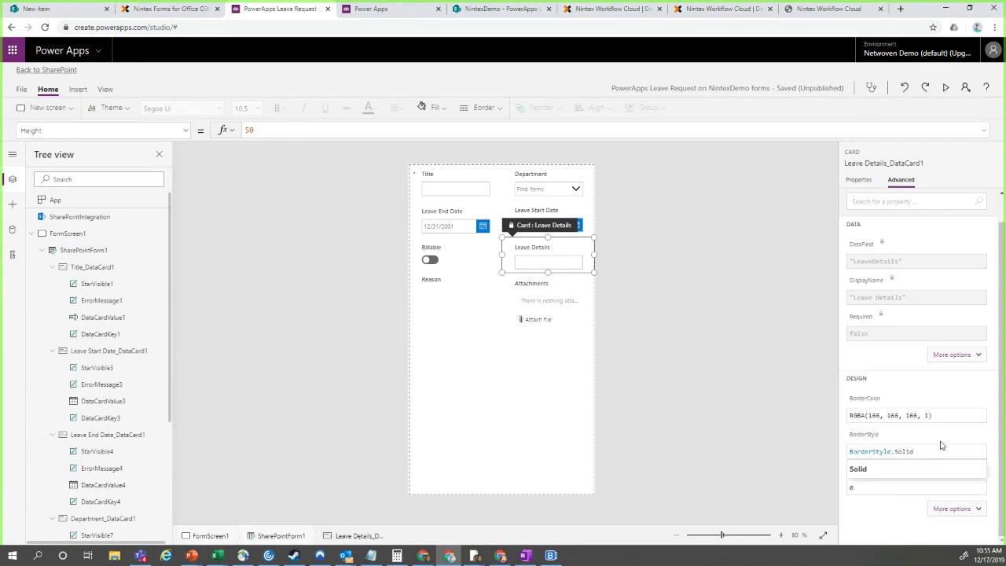
{"action": "left_click", "coordinate": [975, 511]}
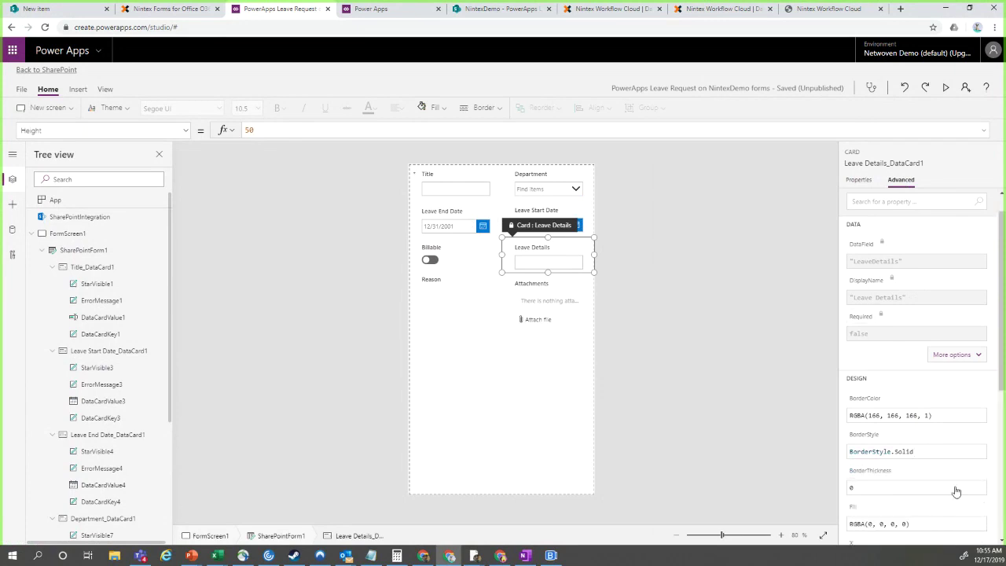
{"action": "scroll", "coordinate": [956, 491], "scroll_direction": "down", "scroll_amount": 4}
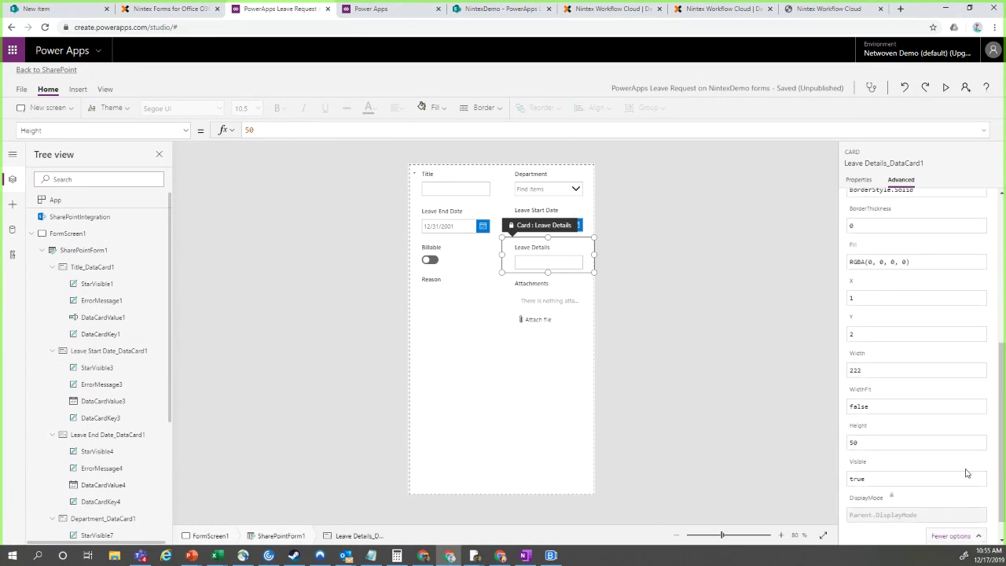
{"action": "scroll", "coordinate": [967, 472], "scroll_direction": "down", "scroll_amount": 1}
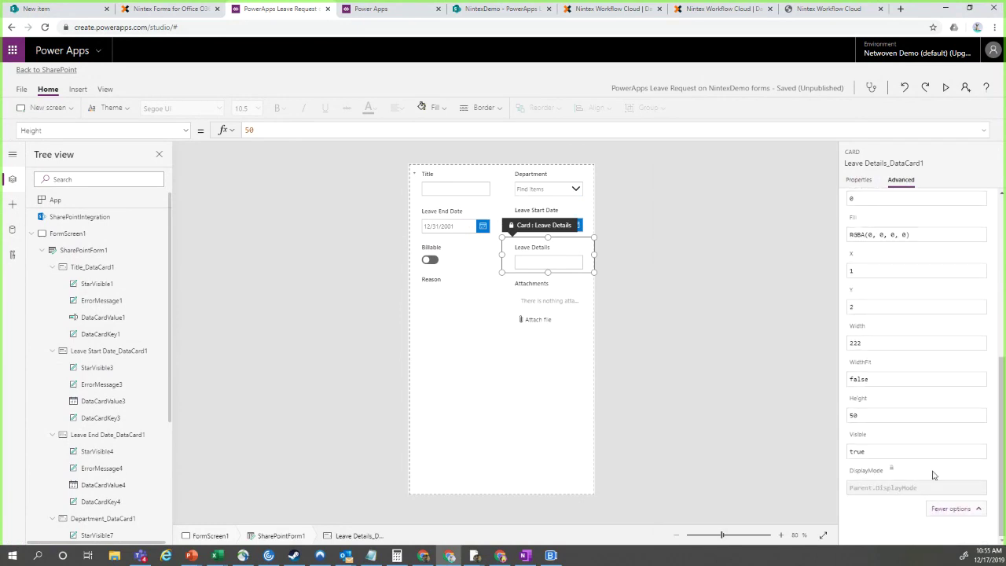
{"action": "left_click", "coordinate": [884, 449]}
{"action": "scroll", "coordinate": [902, 427], "scroll_direction": "up", "scroll_amount": 3}
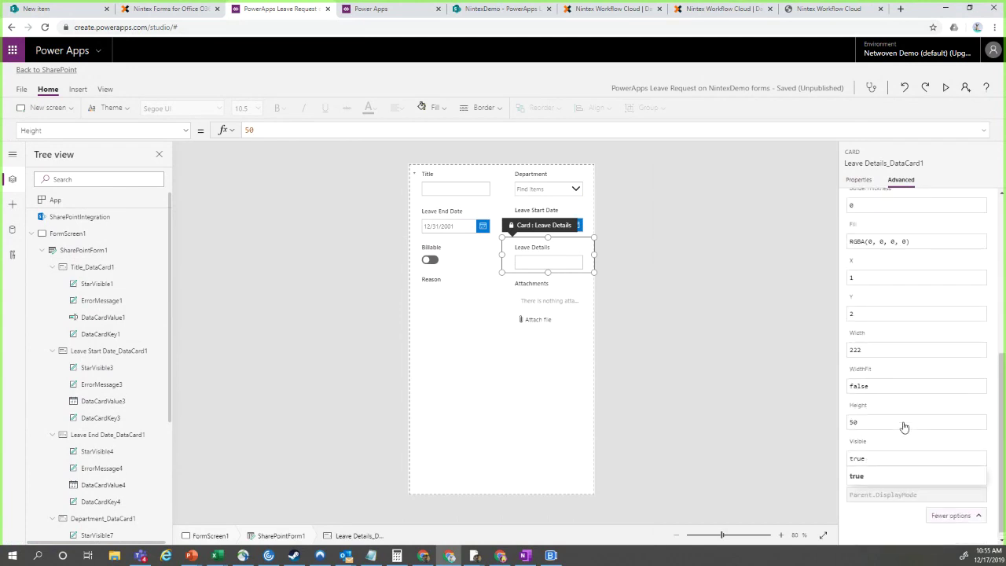
{"action": "scroll", "coordinate": [908, 426], "scroll_direction": "down", "scroll_amount": 1}
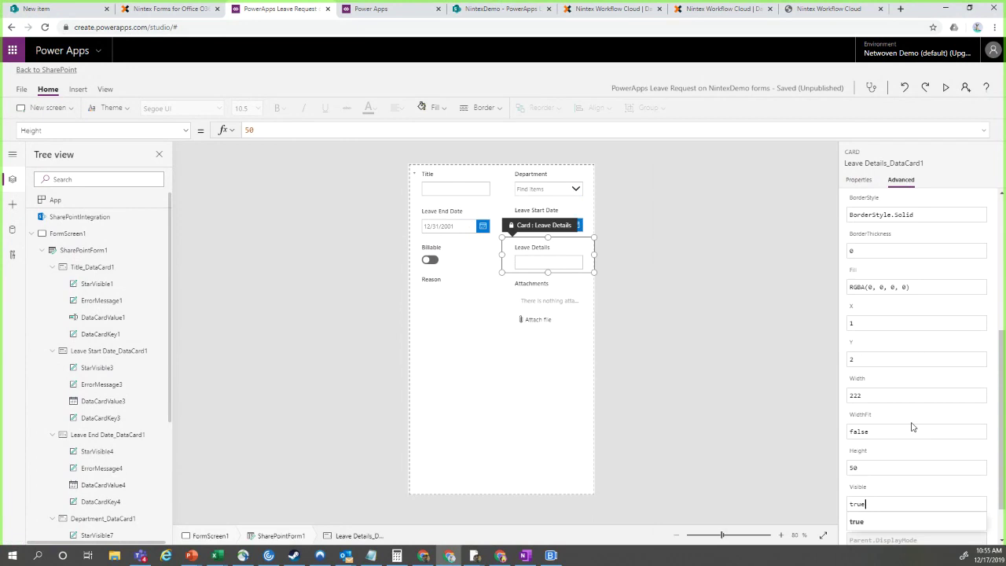
- Inspect the advanced properties of the Billable and Reason cards, including their size, visibility and display mode
{"action": "left_click", "coordinate": [441, 254]}
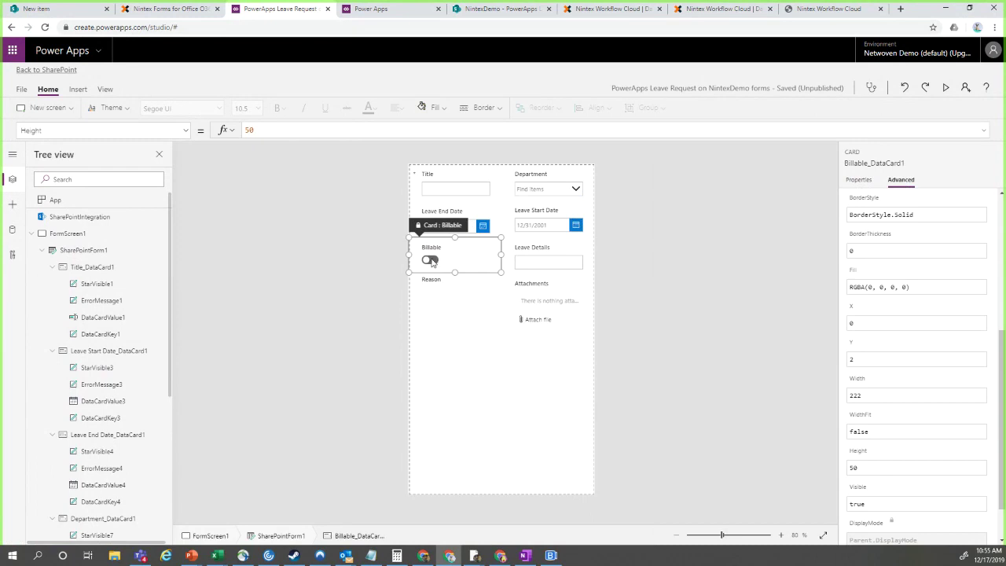
{"action": "left_click", "coordinate": [481, 331]}
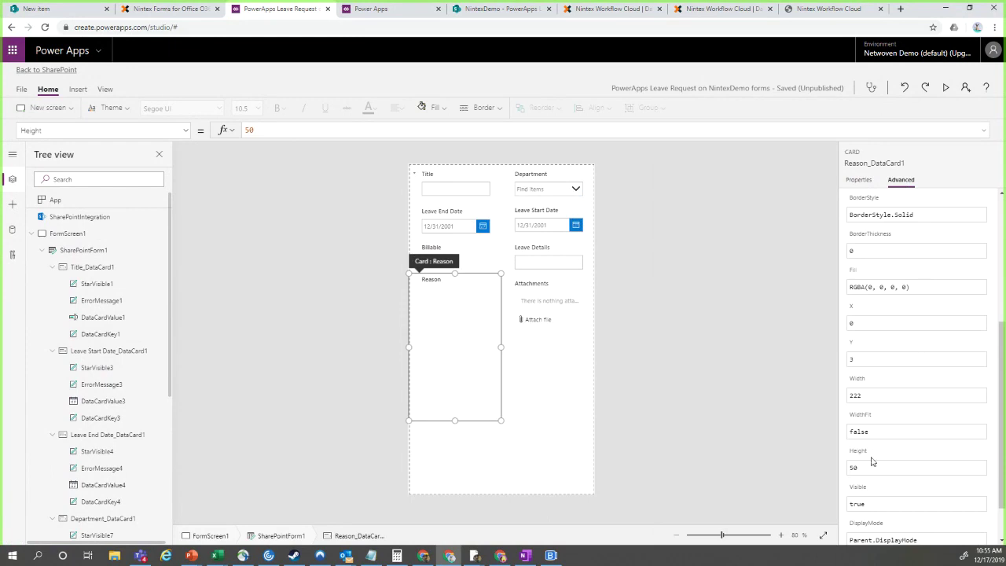
{"action": "scroll", "coordinate": [870, 461], "scroll_direction": "down", "scroll_amount": 2}
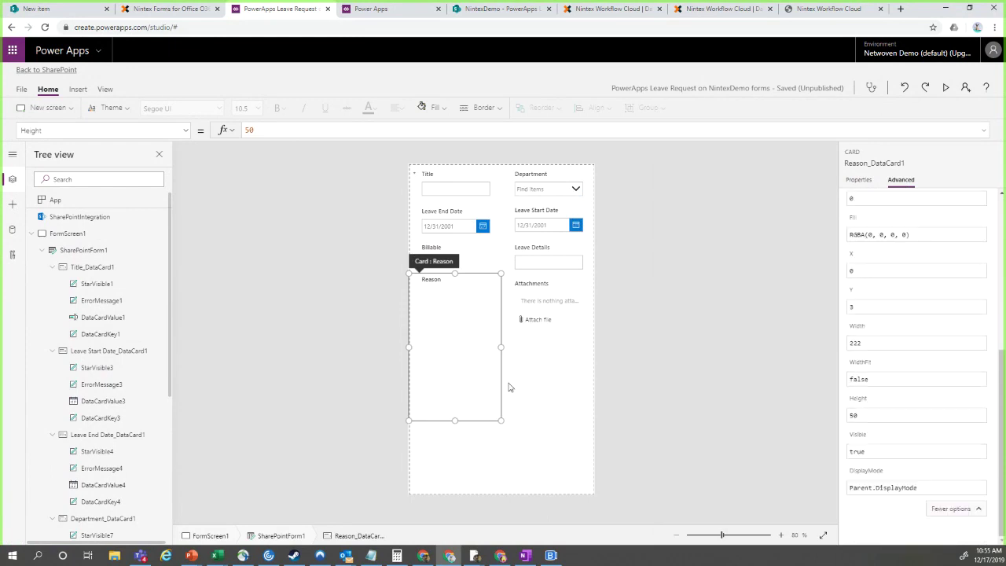
{"action": "left_click", "coordinate": [541, 380]}
{"action": "left_click", "coordinate": [471, 337]}
{"action": "left_click", "coordinate": [429, 260]}
{"action": "left_click", "coordinate": [442, 341]}
- Examine the advanced properties of the error message label inside the Reason card, including its border, fill, font, padding, alignment and visibility settings
{"action": "left_click", "coordinate": [443, 309]}
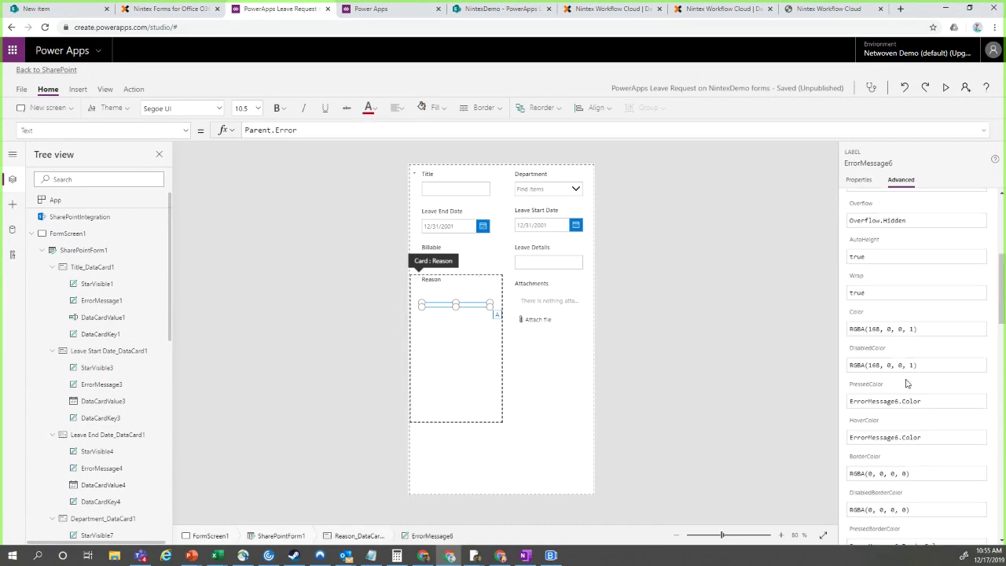
{"action": "scroll", "coordinate": [909, 389], "scroll_direction": "down", "scroll_amount": 3}
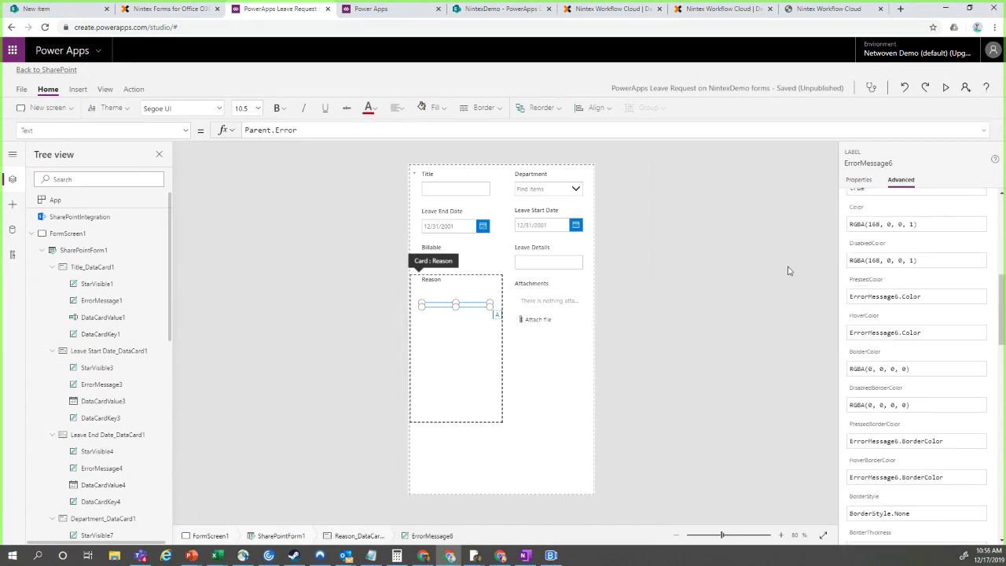
{"action": "scroll", "coordinate": [895, 275], "scroll_direction": "down", "scroll_amount": 4}
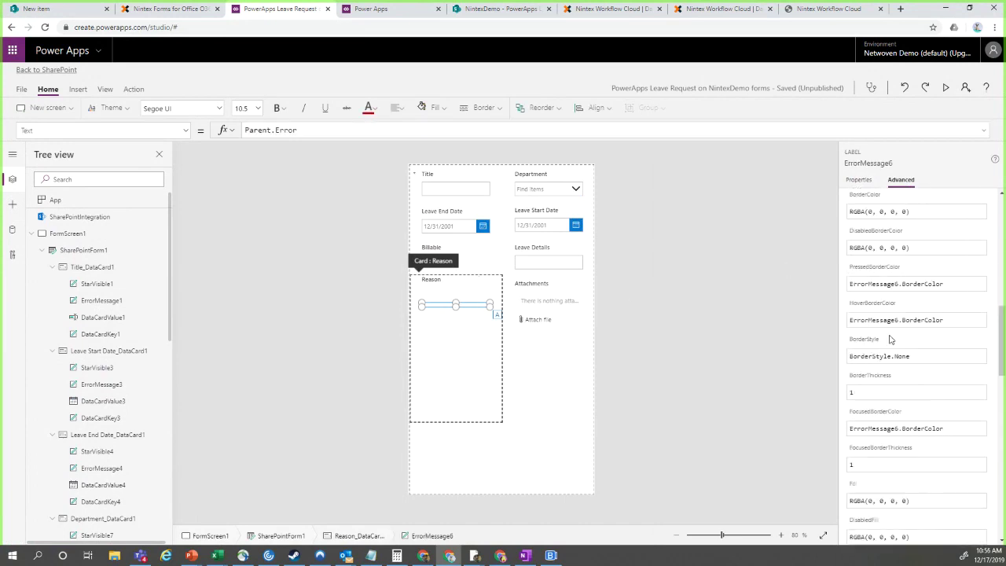
{"action": "left_click", "coordinate": [885, 284]}
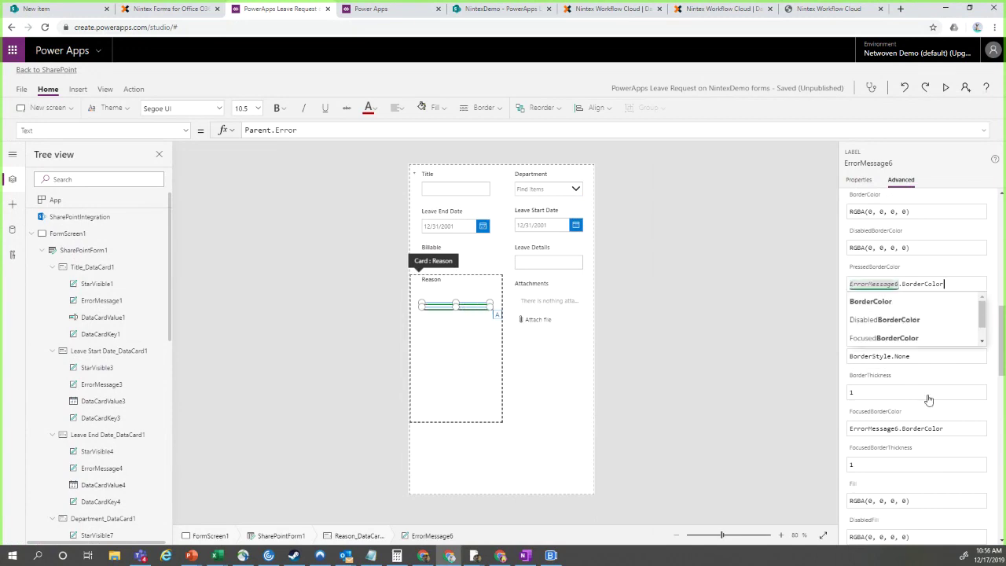
{"action": "left_click", "coordinate": [959, 374]}
{"action": "scroll", "coordinate": [951, 384], "scroll_direction": "down", "scroll_amount": 2}
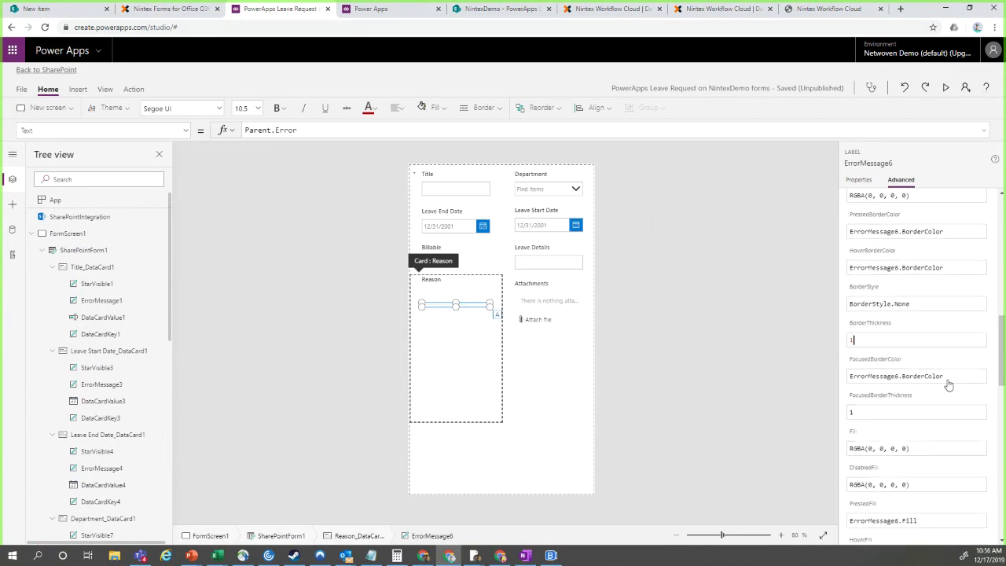
{"action": "scroll", "coordinate": [949, 385], "scroll_direction": "down", "scroll_amount": 3}
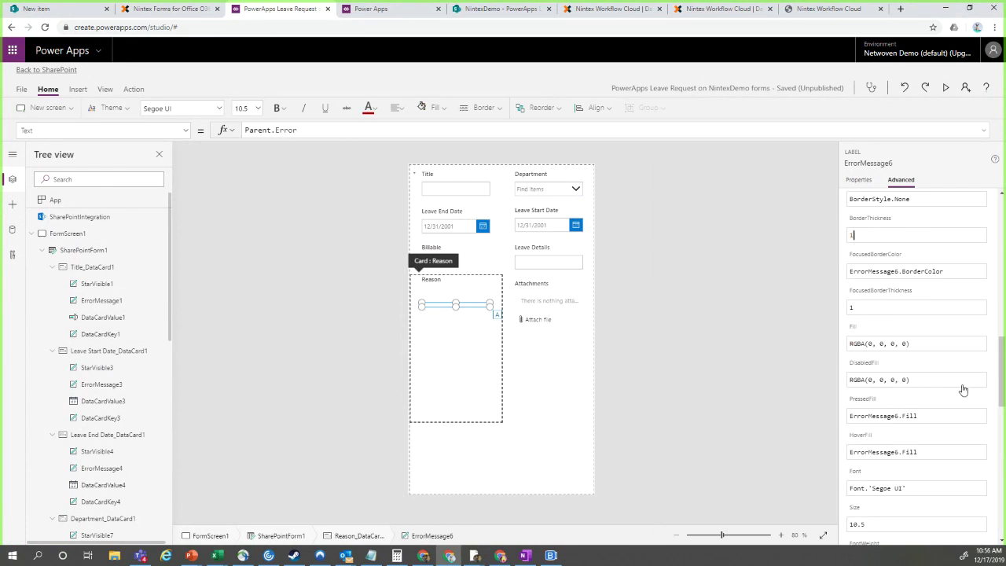
{"action": "scroll", "coordinate": [961, 393], "scroll_direction": "down", "scroll_amount": 1}
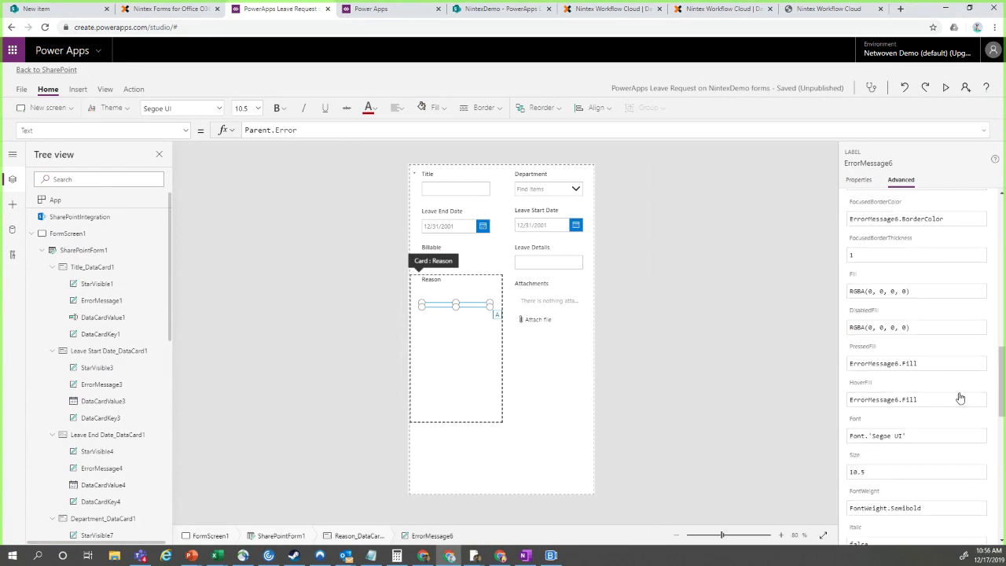
{"action": "scroll", "coordinate": [957, 405], "scroll_direction": "down", "scroll_amount": 2}
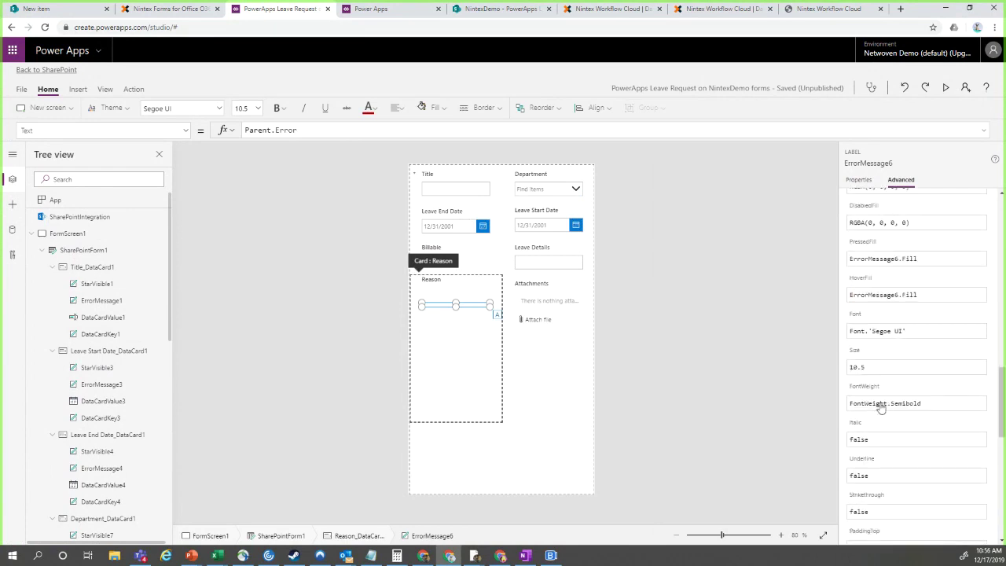
{"action": "scroll", "coordinate": [924, 380], "scroll_direction": "down", "scroll_amount": 1}
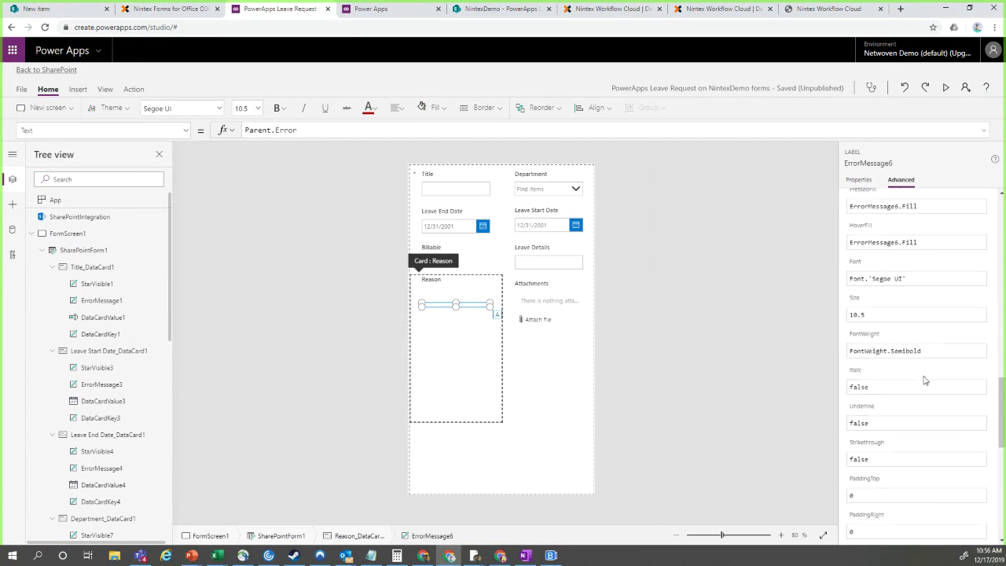
{"action": "scroll", "coordinate": [925, 382], "scroll_direction": "down", "scroll_amount": 1}
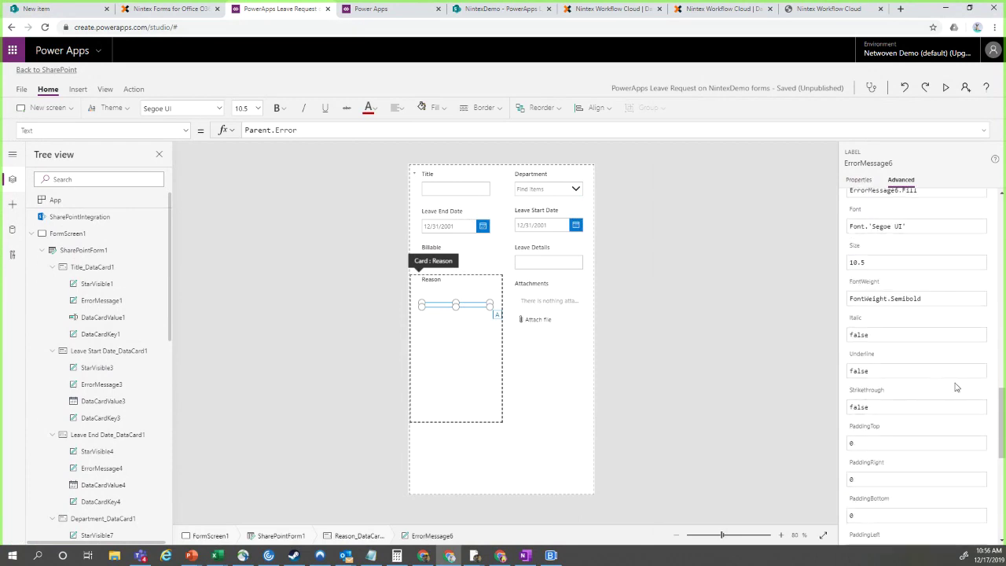
{"action": "scroll", "coordinate": [957, 389], "scroll_direction": "down", "scroll_amount": 2}
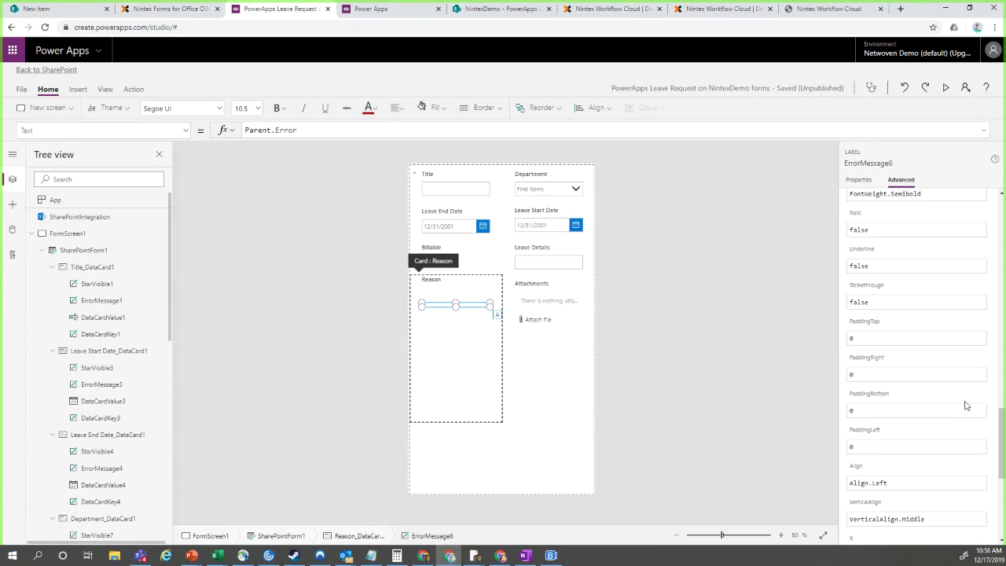
{"action": "scroll", "coordinate": [966, 405], "scroll_direction": "down", "scroll_amount": 5}
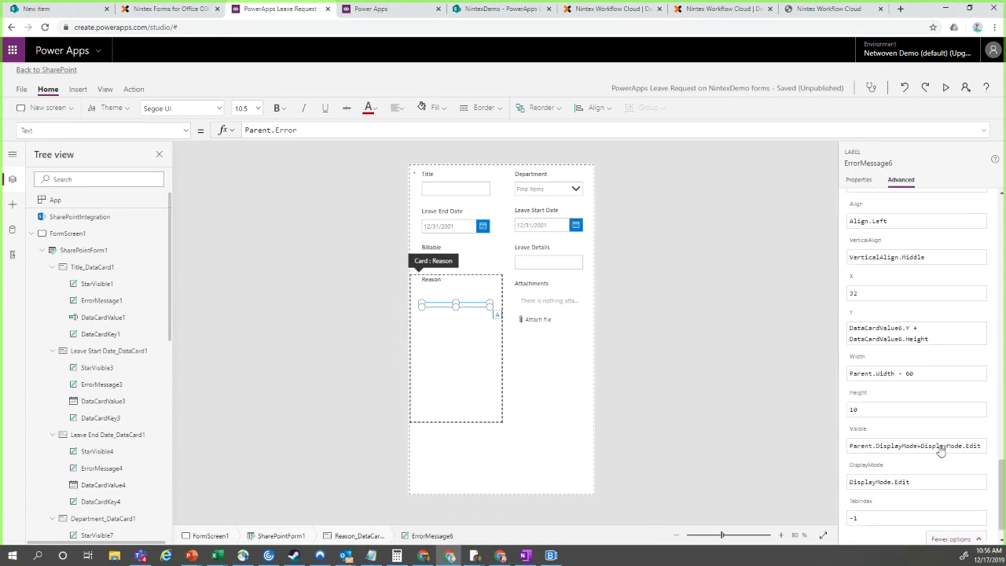
{"action": "scroll", "coordinate": [940, 450], "scroll_direction": "up", "scroll_amount": 1}
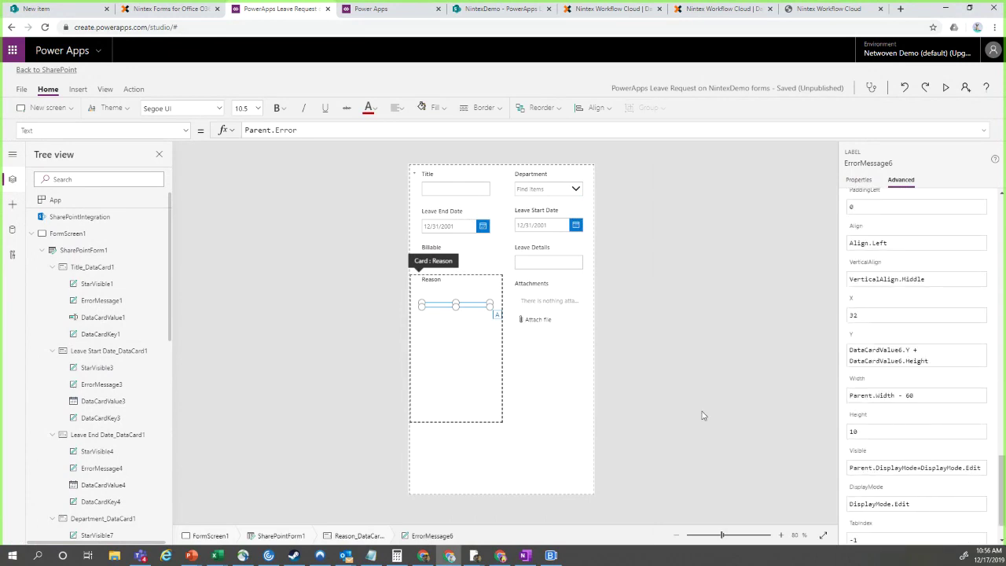
{"action": "scroll", "coordinate": [936, 366], "scroll_direction": "up", "scroll_amount": 3}
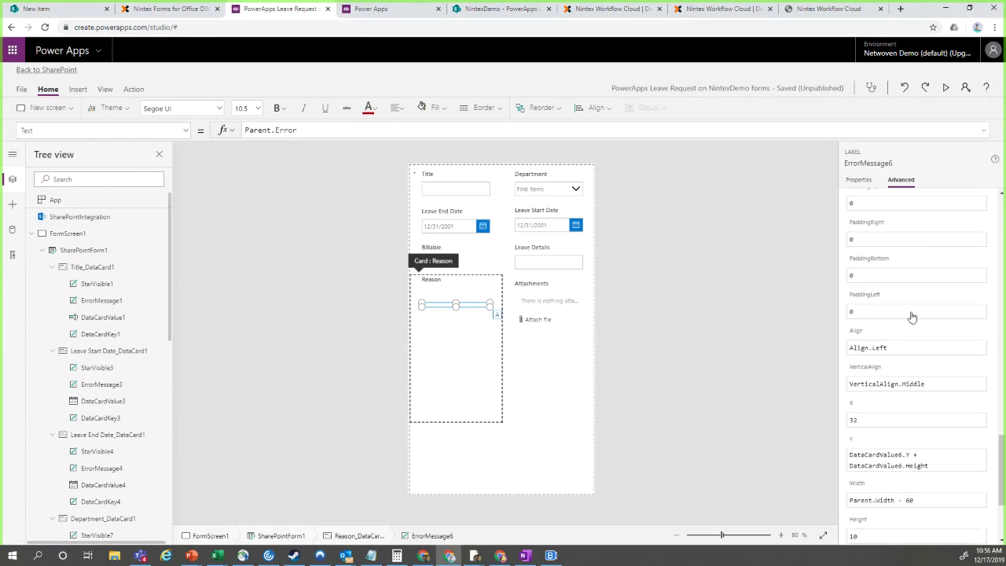
{"action": "scroll", "coordinate": [912, 316], "scroll_direction": "up", "scroll_amount": 6}
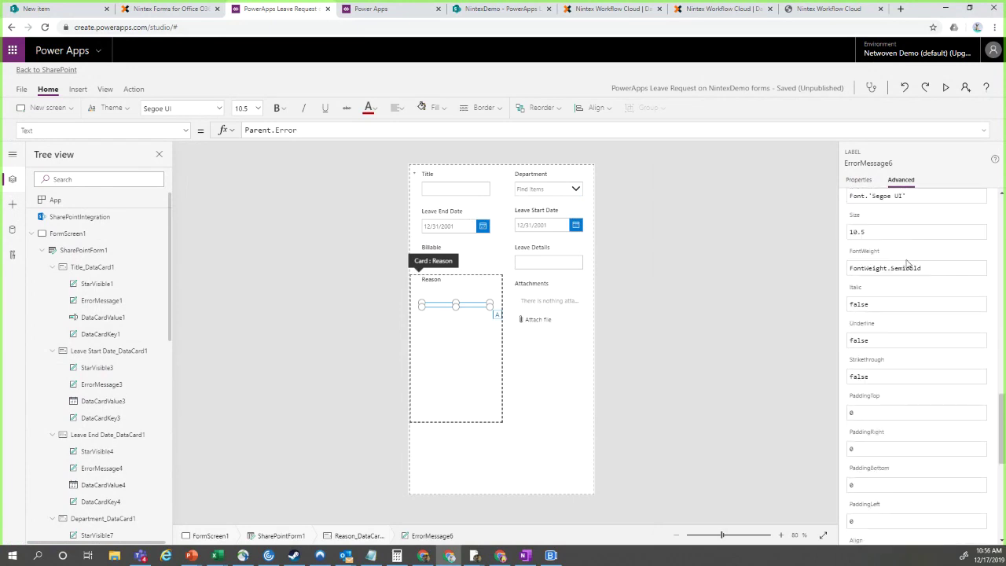
{"action": "scroll", "coordinate": [908, 263], "scroll_direction": "up", "scroll_amount": 3}
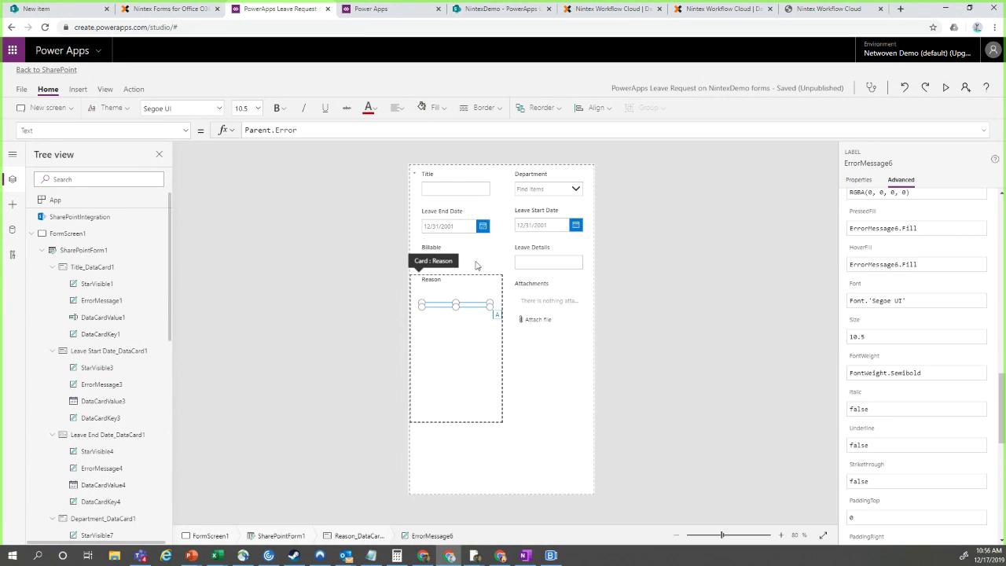
- Look over the advanced properties of the Billable and Reason cards again, and those of FormScreen1
{"action": "left_click", "coordinate": [547, 265]}
{"action": "left_click", "coordinate": [471, 264]}
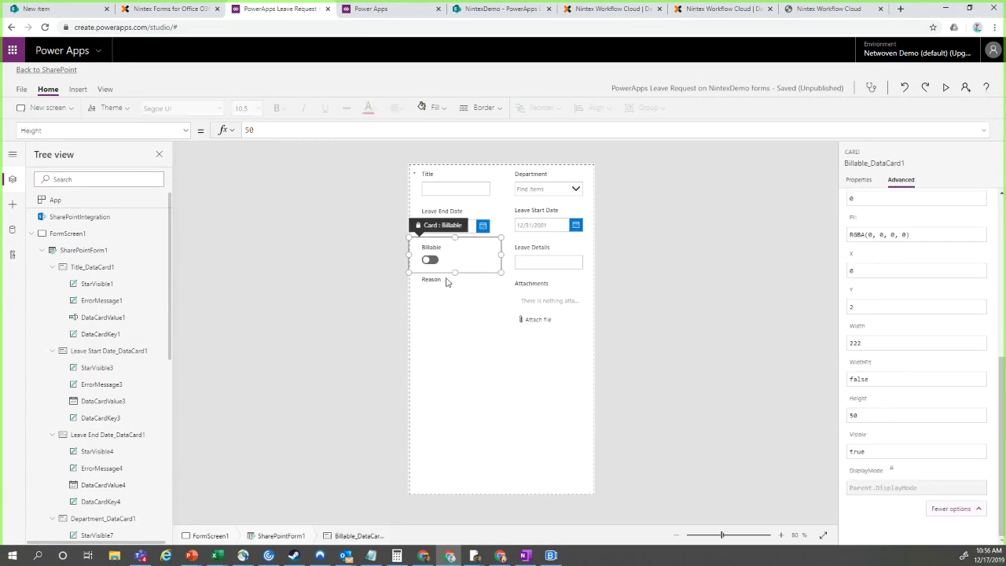
{"action": "left_click", "coordinate": [438, 309]}
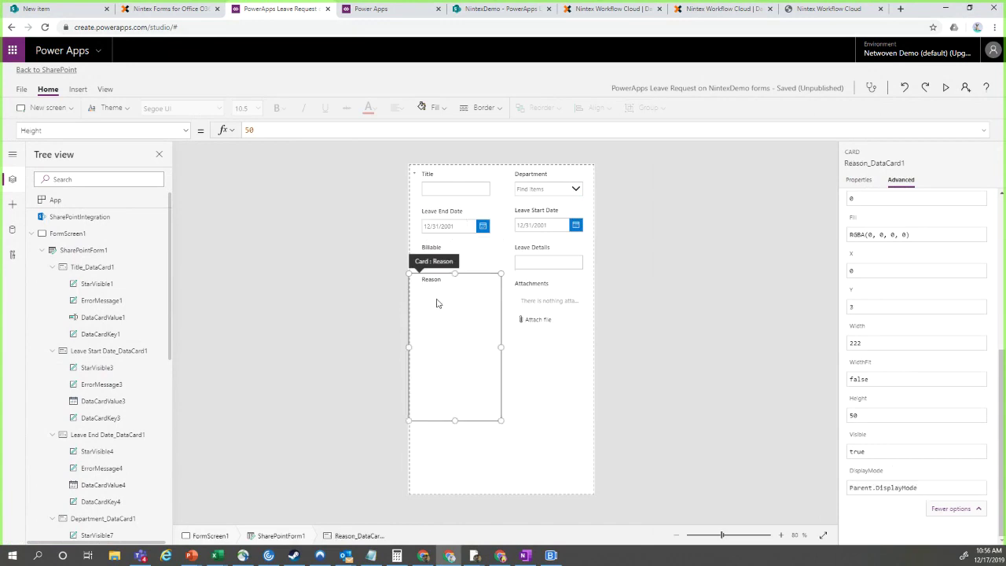
{"action": "left_click", "coordinate": [361, 355]}
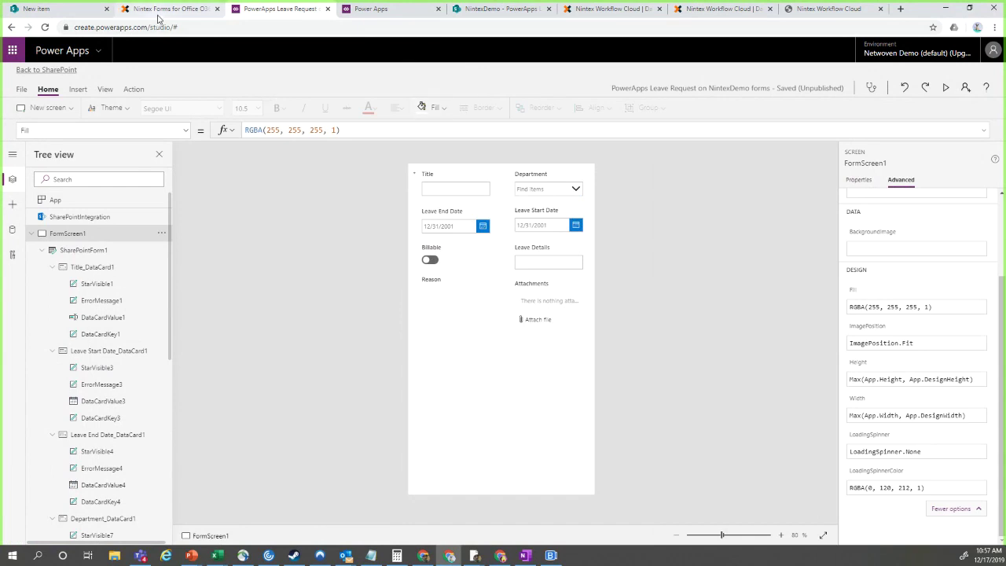
- Switch to the Nintex Leave Request list in SharePoint and close its new item form without saving
{"action": "left_click", "coordinate": [500, 9]}
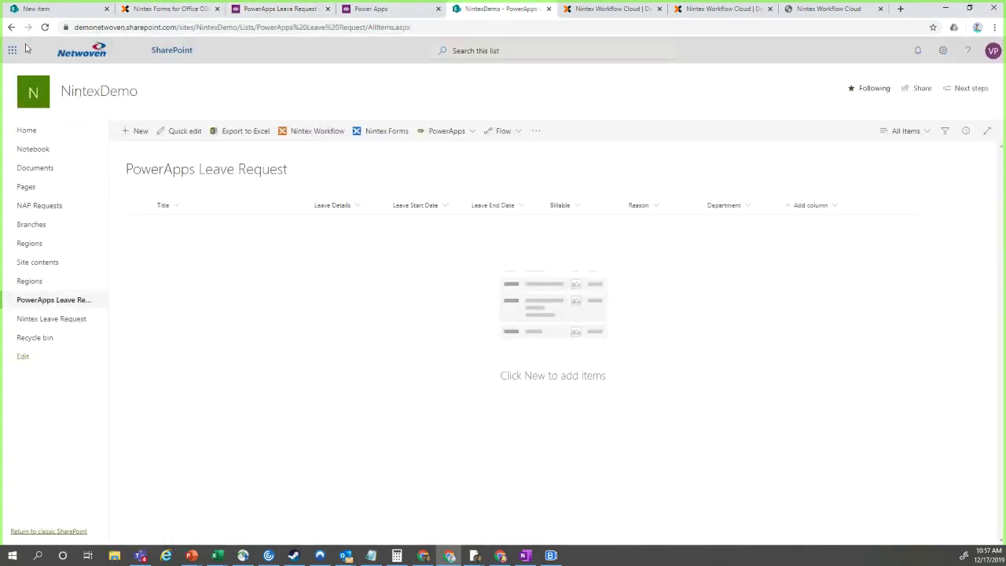
{"action": "left_click", "coordinate": [178, 10]}
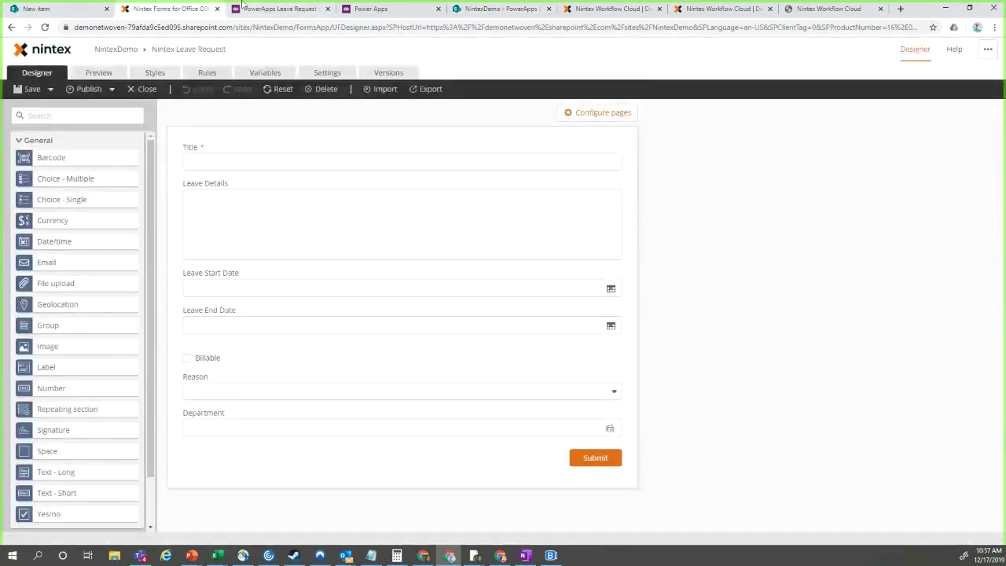
{"action": "left_click", "coordinate": [55, 11]}
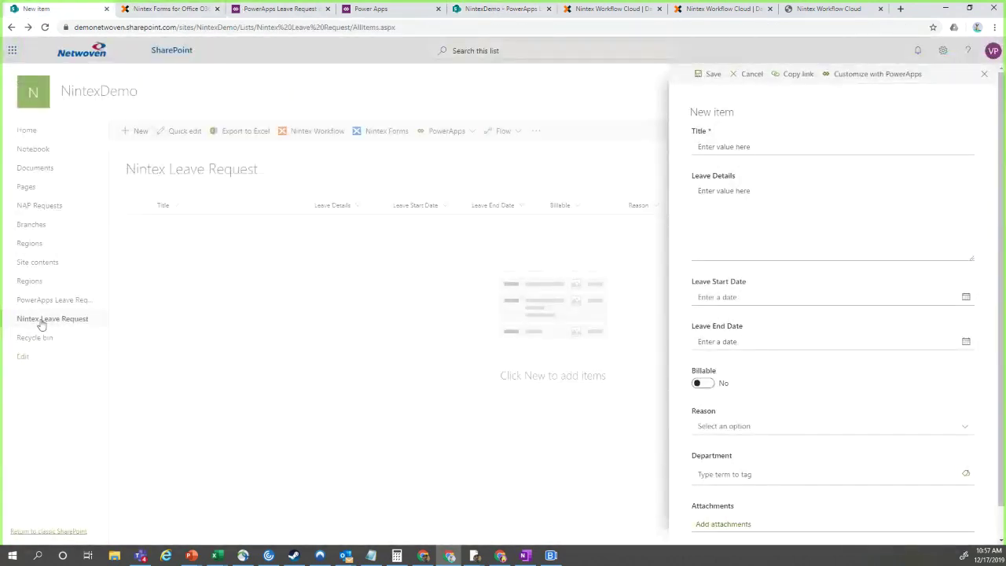
{"action": "left_click", "coordinate": [984, 74]}
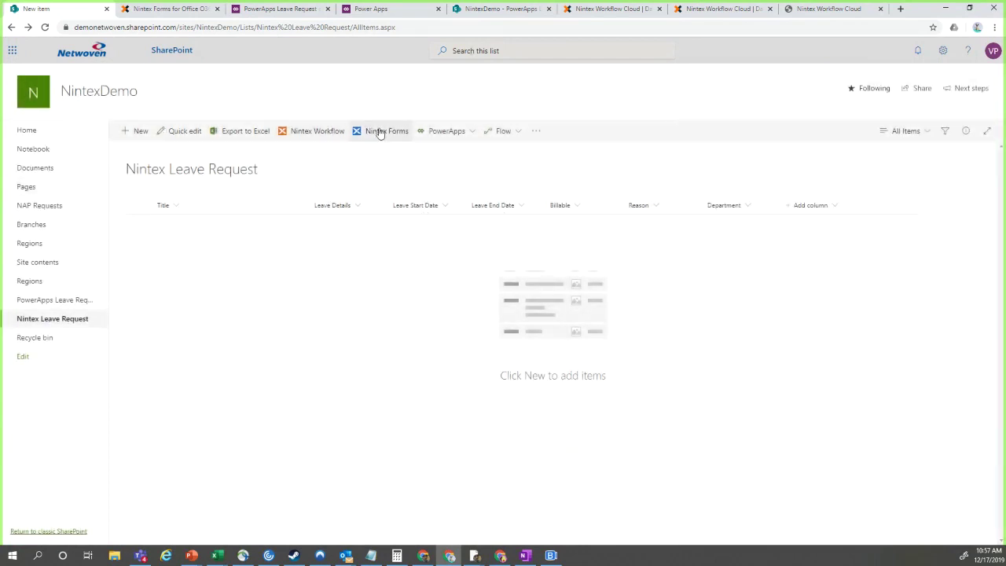
- In the Nintex Forms designer, add a Date/time control and arrange it in one row with Leave Start Date and Leave End Date
{"action": "left_click", "coordinate": [188, 11]}
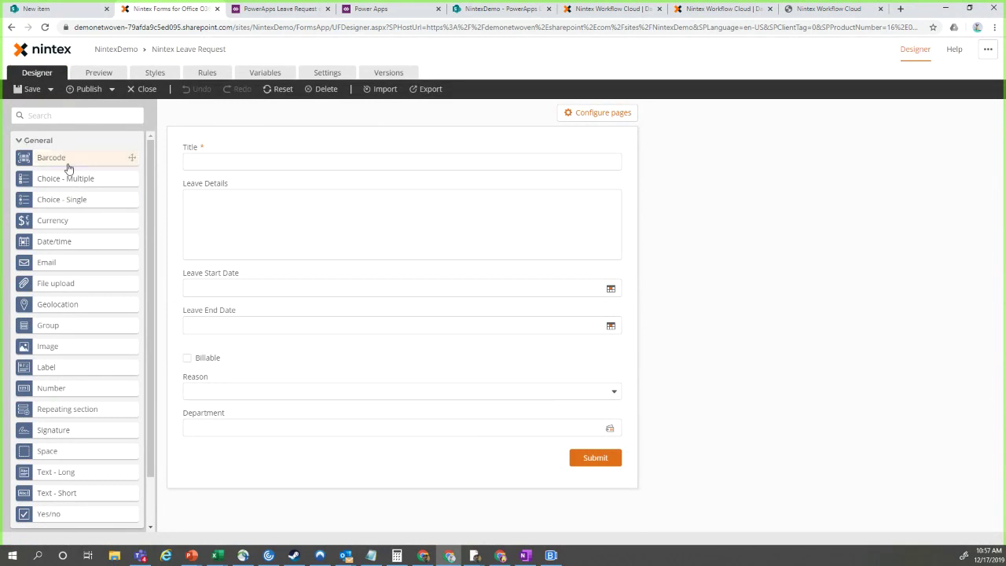
{"action": "scroll", "coordinate": [96, 292], "scroll_direction": "down", "scroll_amount": 1}
{"action": "scroll", "coordinate": [105, 294], "scroll_direction": "up", "scroll_amount": 1}
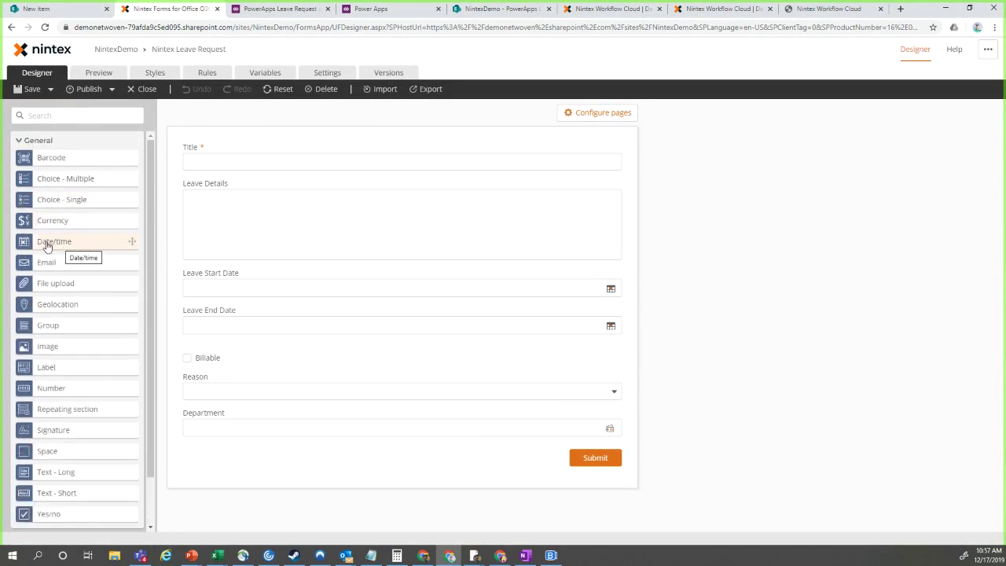
{"action": "left_click_drag", "start_coordinate": [47, 244], "coordinate": [589, 283]}
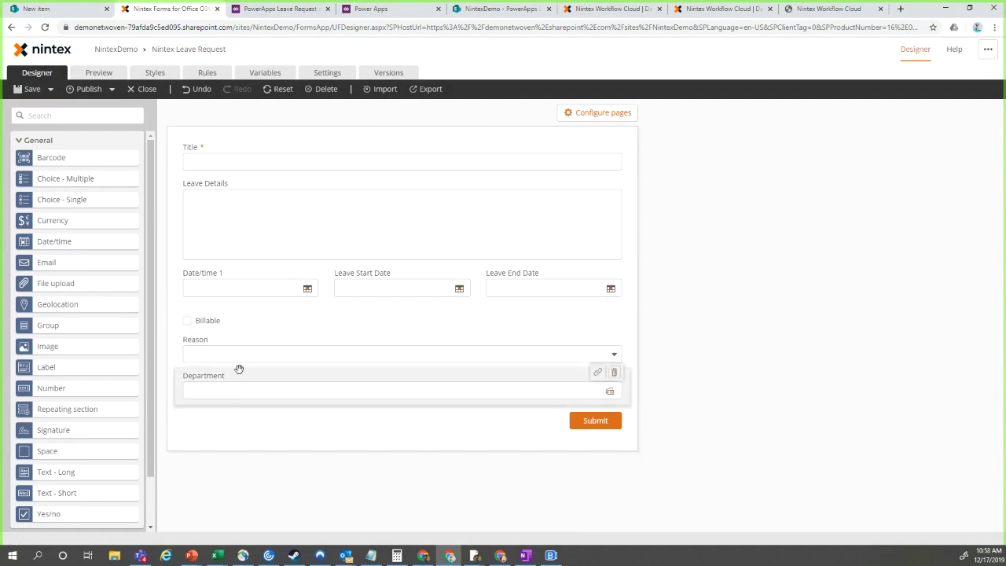
- Examine the available SharePoint Columns controls and the settings of the new date control and Leave Start Date, including the Connected to options
{"action": "scroll", "coordinate": [63, 480], "scroll_direction": "down", "scroll_amount": 2}
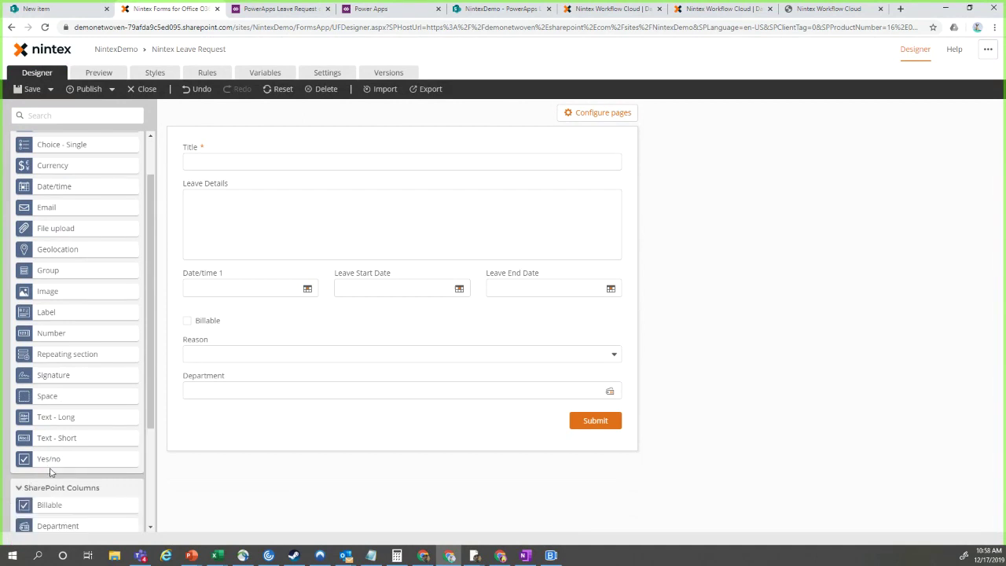
{"action": "left_click", "coordinate": [17, 492]}
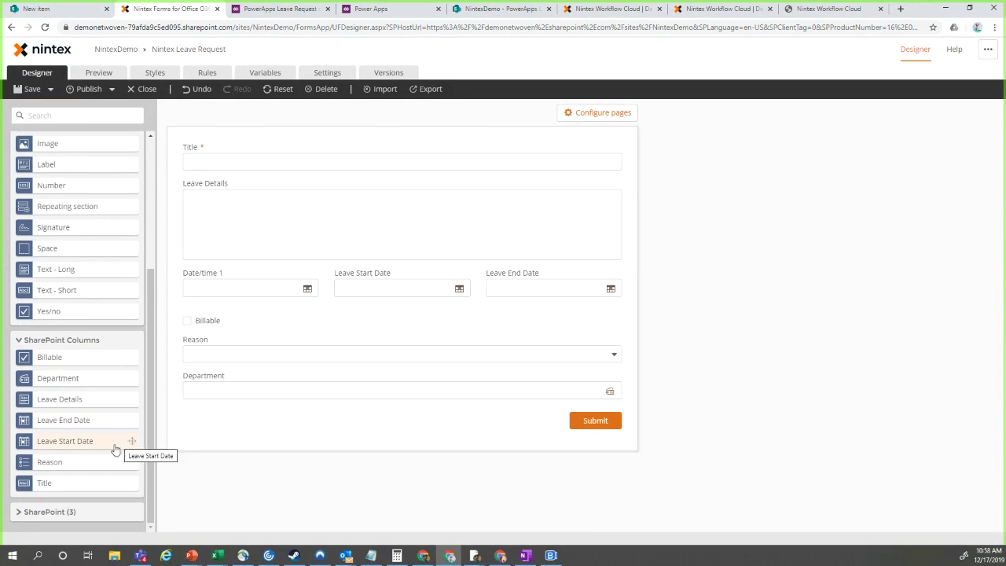
{"action": "left_click_drag", "start_coordinate": [125, 437], "coordinate": [107, 365]}
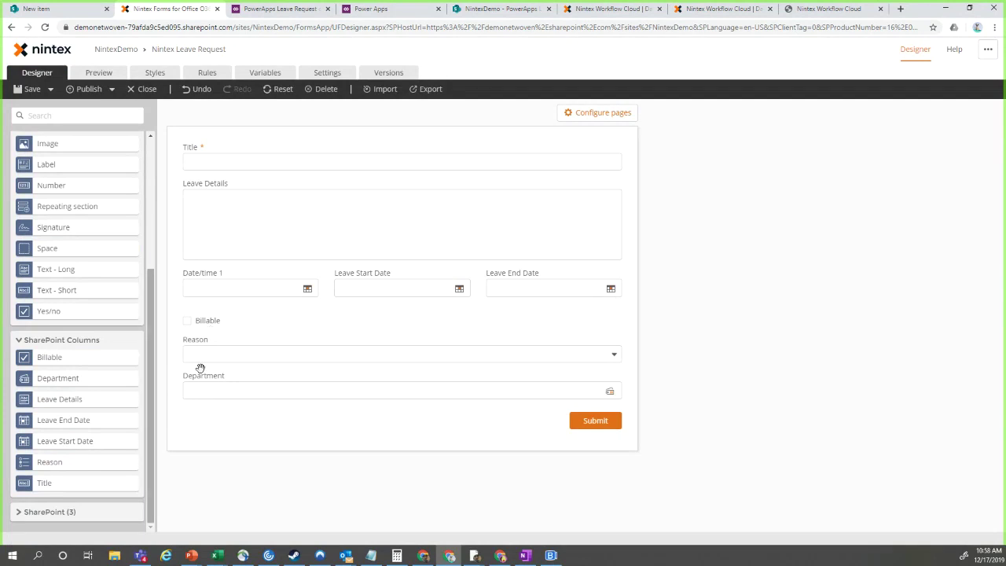
{"action": "left_click", "coordinate": [249, 297]}
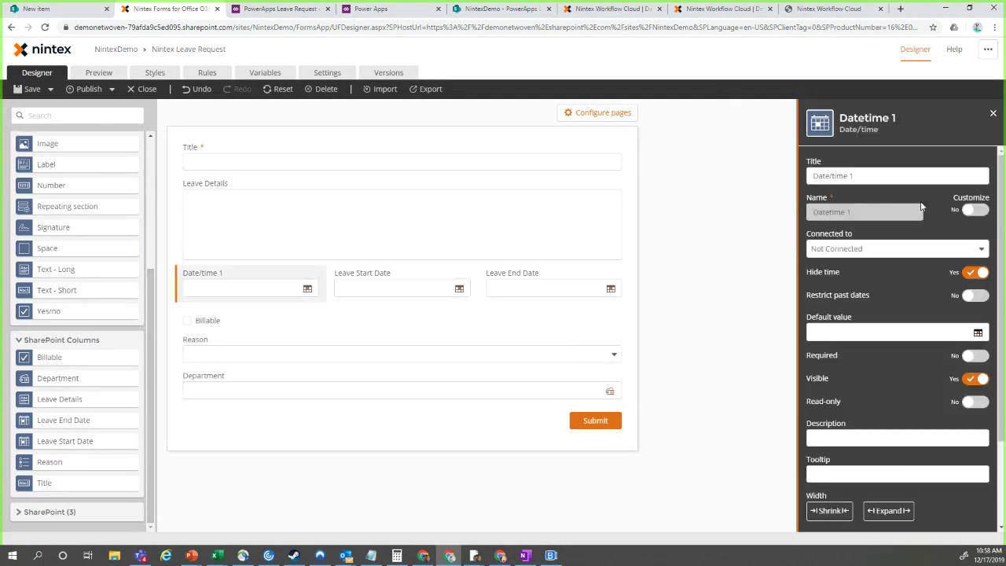
{"action": "left_click", "coordinate": [401, 278]}
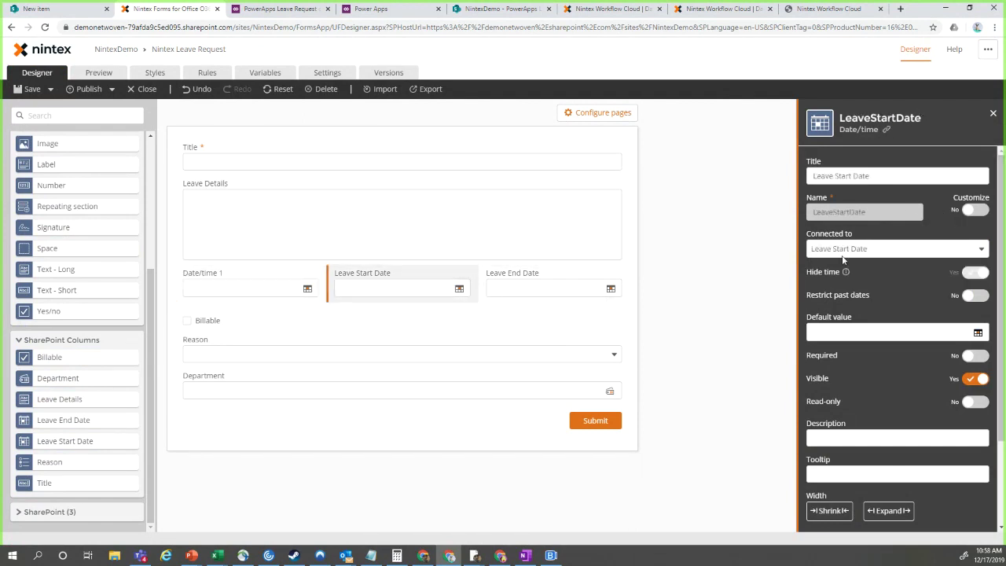
{"action": "scroll", "coordinate": [974, 228], "scroll_direction": "down", "scroll_amount": 1}
{"action": "scroll", "coordinate": [991, 238], "scroll_direction": "up", "scroll_amount": 1}
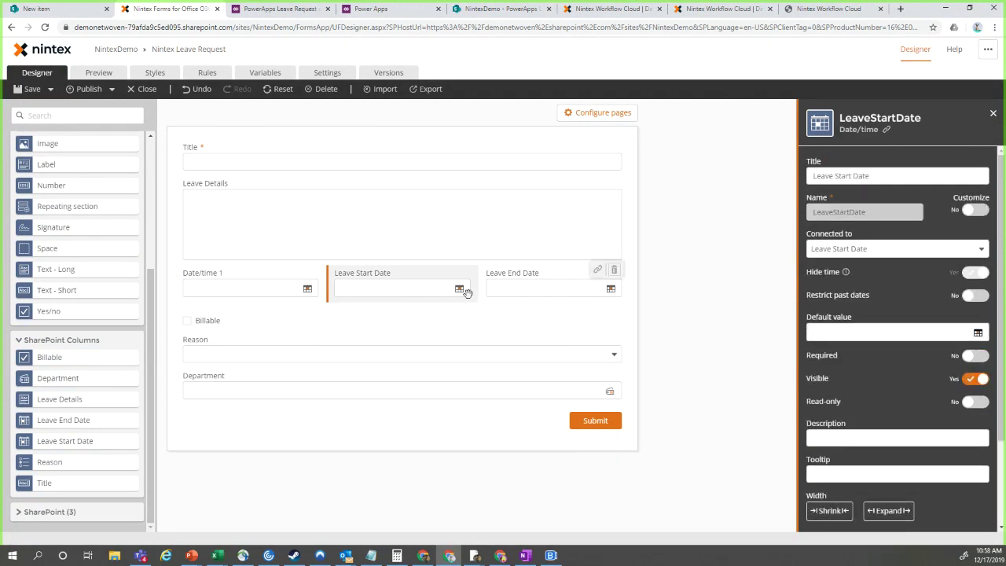
{"action": "left_click", "coordinate": [972, 250]}
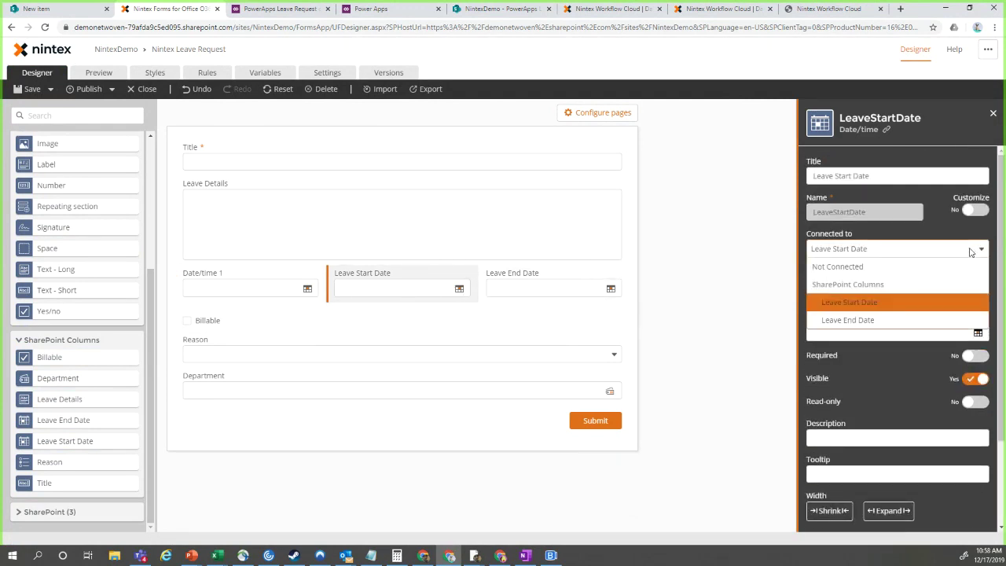
{"action": "left_click", "coordinate": [852, 330]}
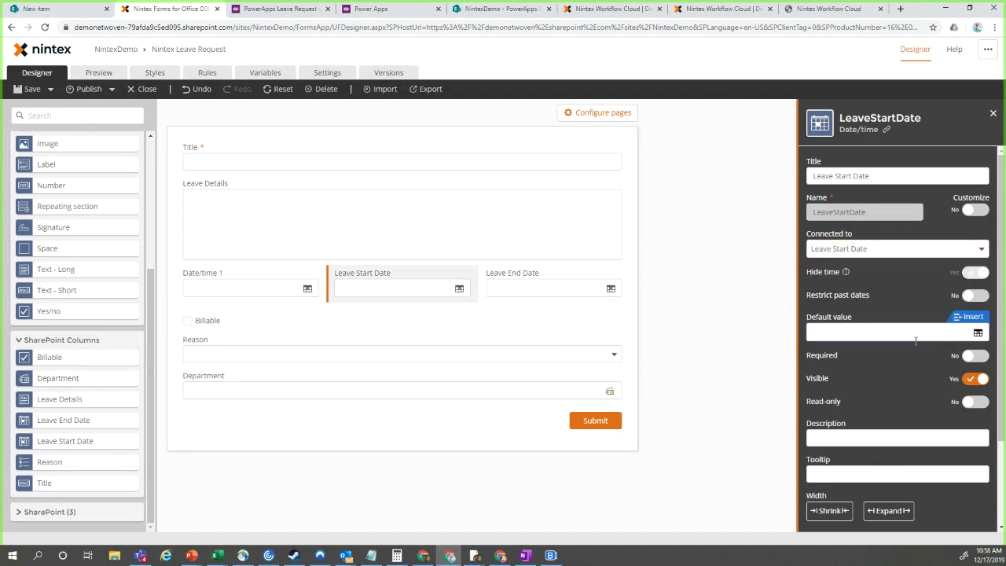
- Make the Leave Start Date control required and read-only
{"action": "left_click_drag", "start_coordinate": [973, 301], "coordinate": [966, 358]}
{"action": "left_click", "coordinate": [969, 357]}
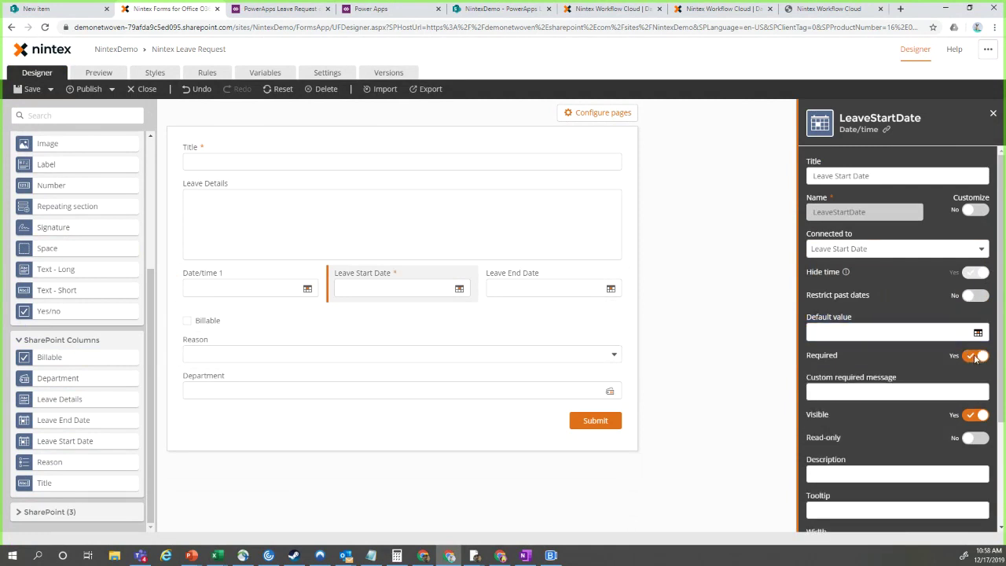
{"action": "left_click", "coordinate": [975, 358]}
{"action": "left_click", "coordinate": [975, 358]}
{"action": "scroll", "coordinate": [939, 415], "scroll_direction": "down", "scroll_amount": 1}
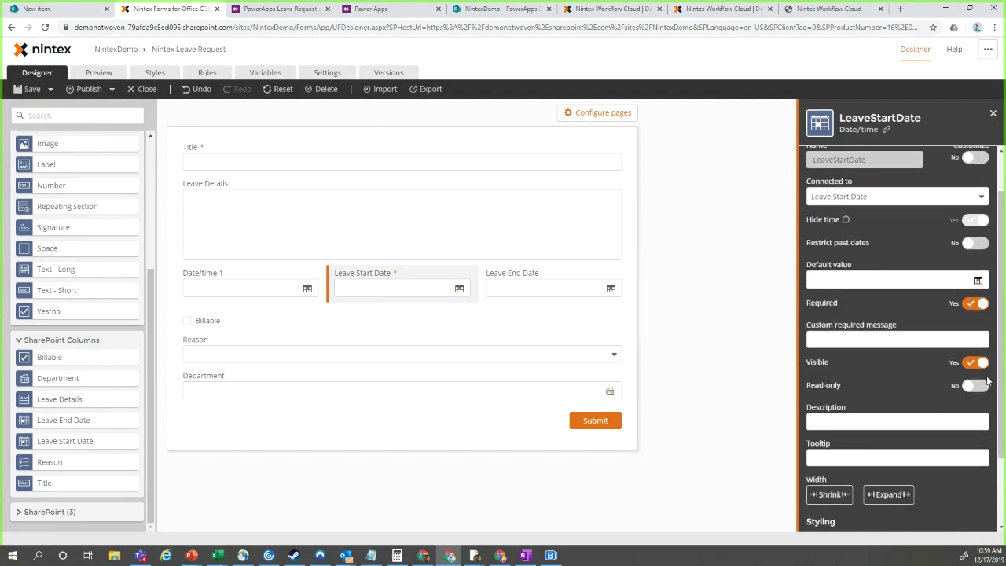
{"action": "left_click", "coordinate": [975, 385]}
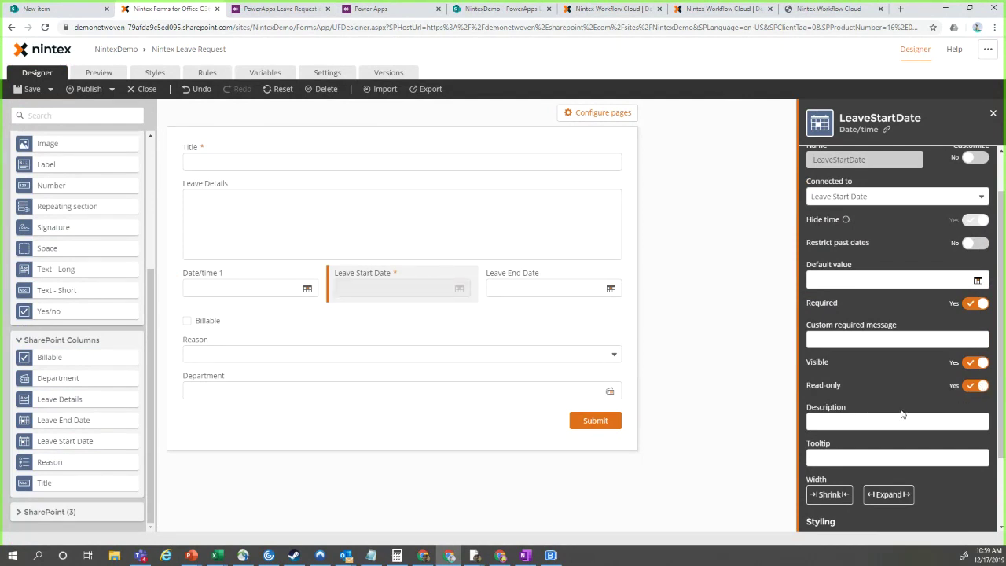
- Review the description, tooltip, width and styling settings of Leave Start Date, and the settings of the Billable control
{"action": "scroll", "coordinate": [865, 433], "scroll_direction": "down", "scroll_amount": 1}
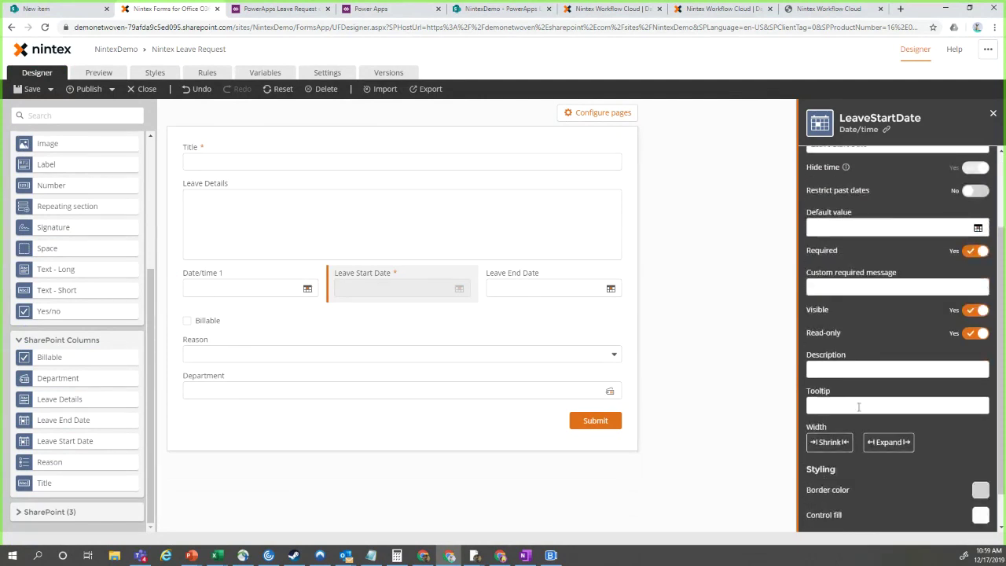
{"action": "left_click", "coordinate": [884, 368]}
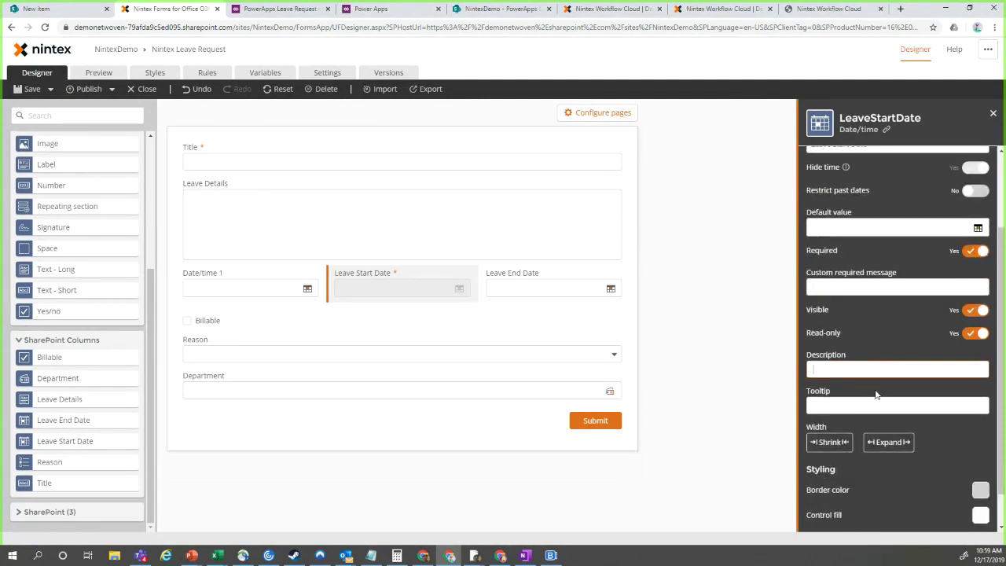
{"action": "scroll", "coordinate": [877, 397], "scroll_direction": "down", "scroll_amount": 1}
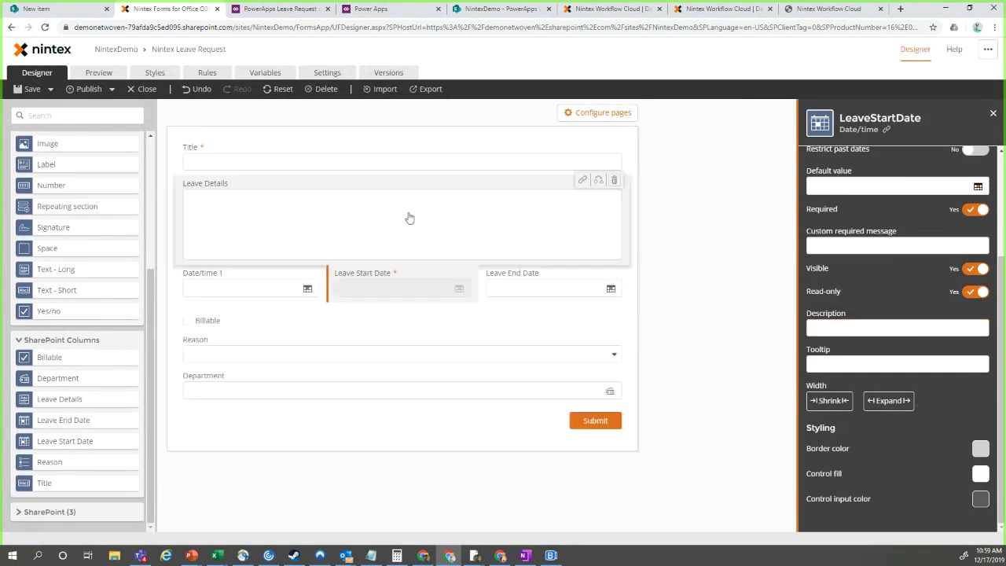
{"action": "left_click", "coordinate": [188, 320]}
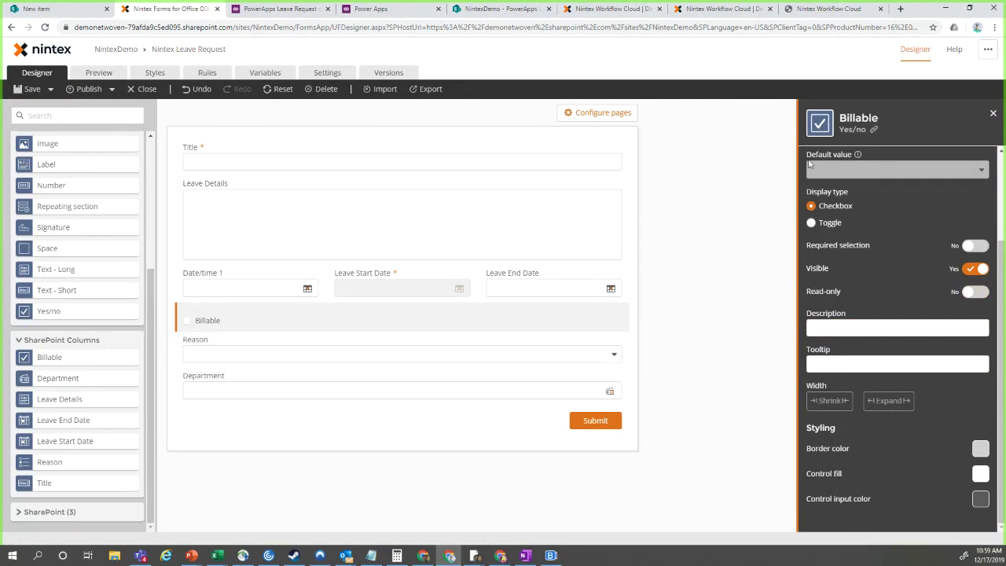
- Start a new form rule for the Nintex form and name it "Hide Reason if Billable"
{"action": "left_click", "coordinate": [203, 73]}
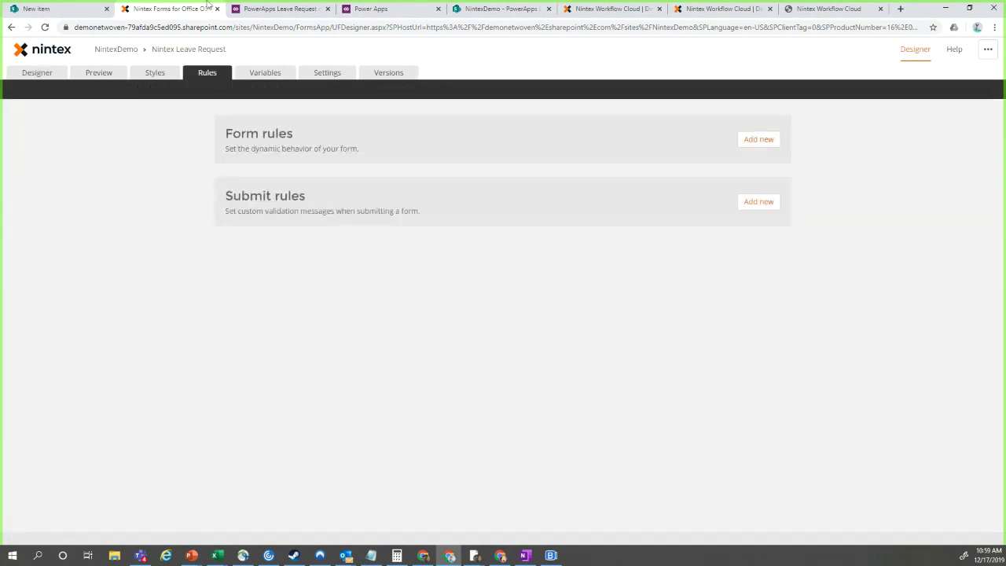
{"action": "left_click", "coordinate": [755, 142]}
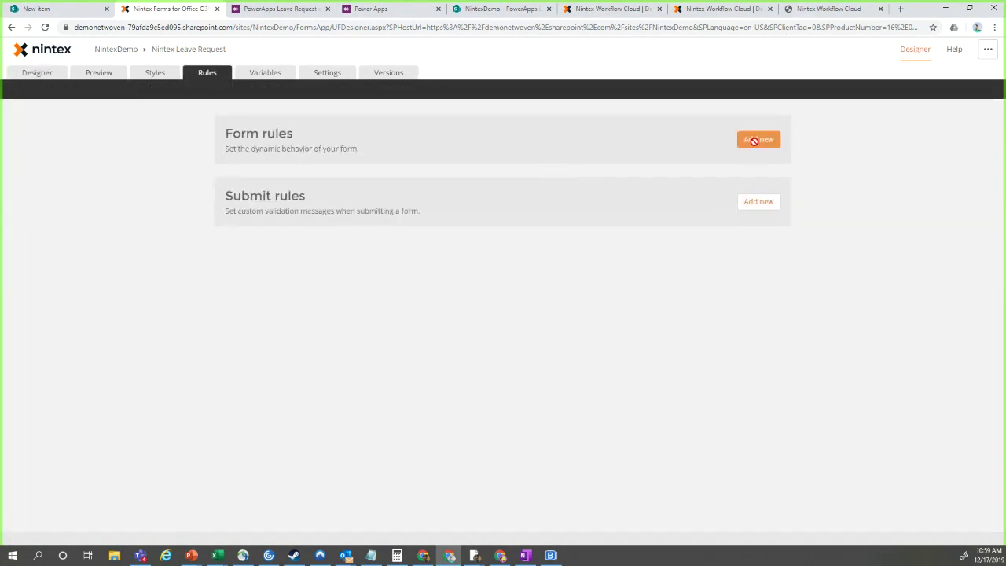
{"action": "left_click", "coordinate": [507, 188]}
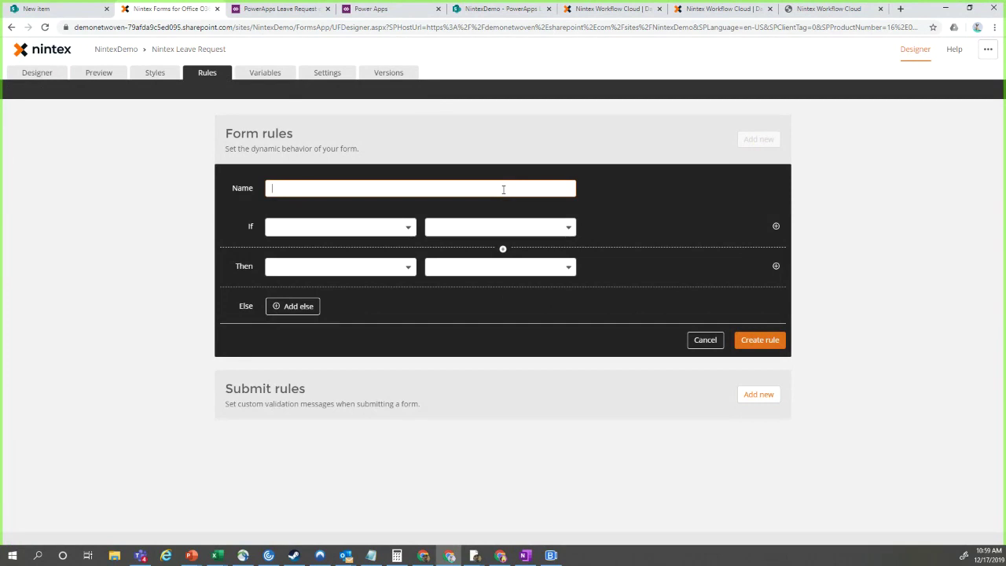
{"action": "type", "text": "Hide Reason If Bl"}
{"action": "mouse_move", "coordinate": [410, 228]}
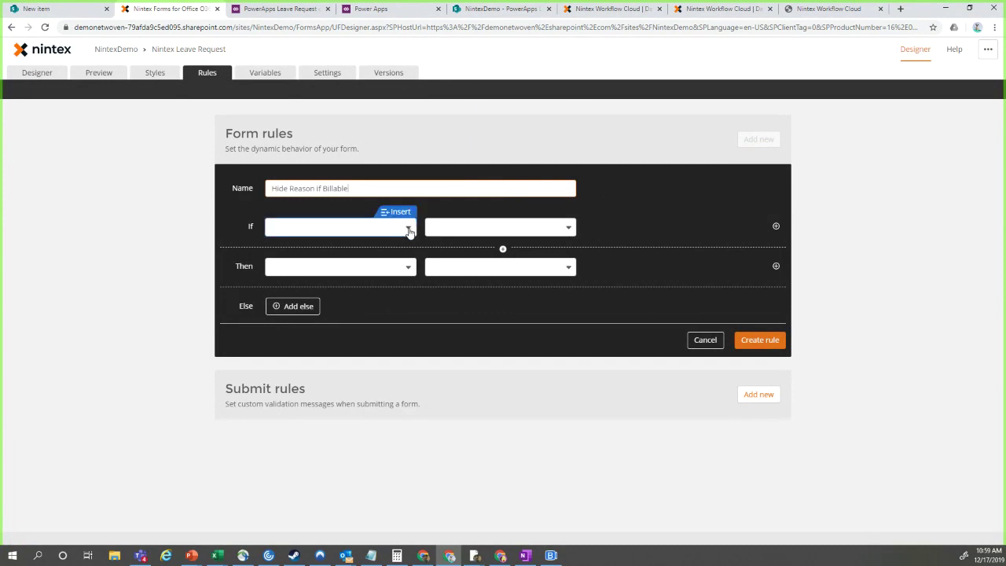
- Set the rule's If condition to Billable Is Yes
{"action": "left_click", "coordinate": [408, 228]}
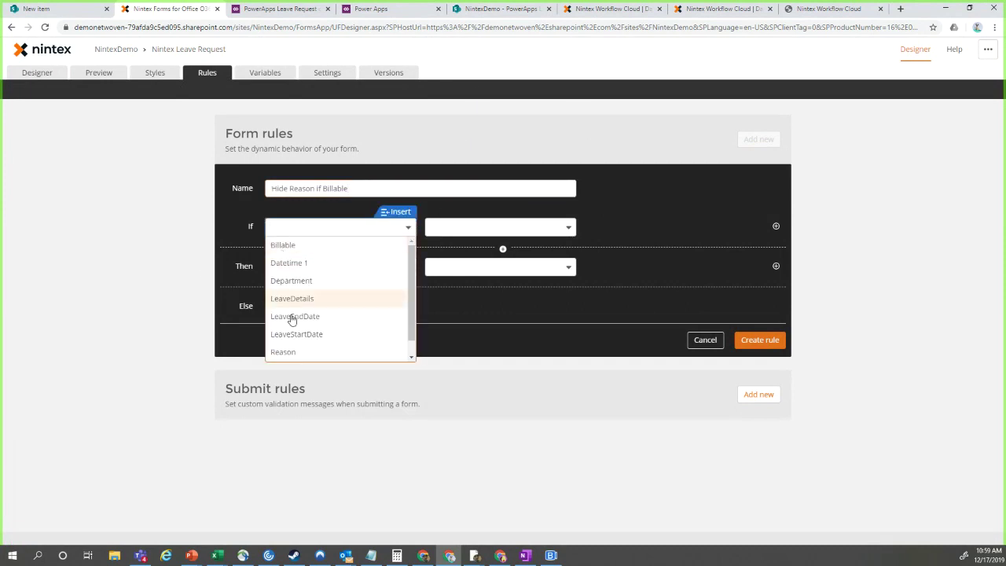
{"action": "mouse_move", "coordinate": [407, 260]}
{"action": "left_mouse_down"}
{"action": "mouse_move", "coordinate": [400, 325]}
{"action": "mouse_move", "coordinate": [415, 252]}
{"action": "left_mouse_up"}
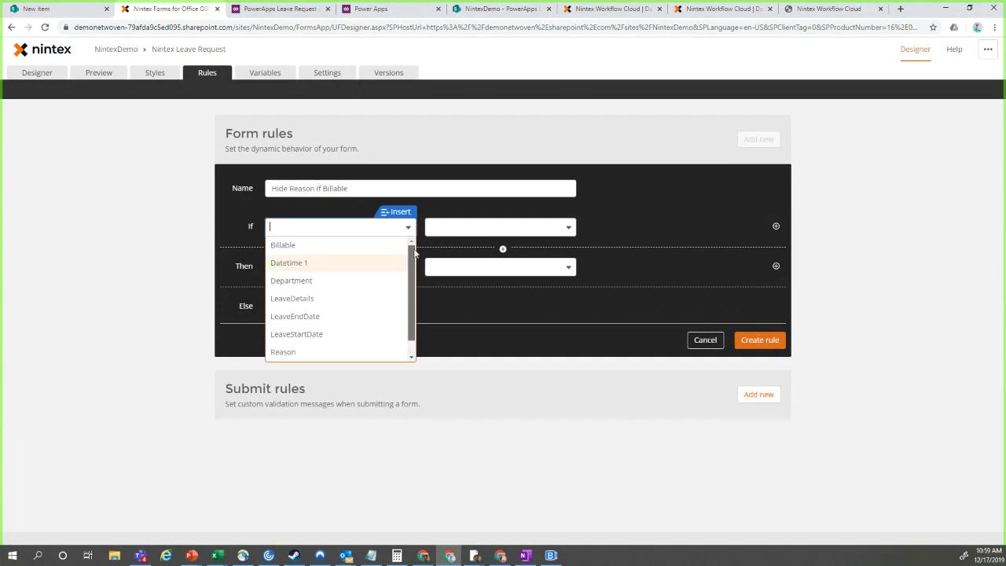
{"action": "left_click", "coordinate": [287, 247]}
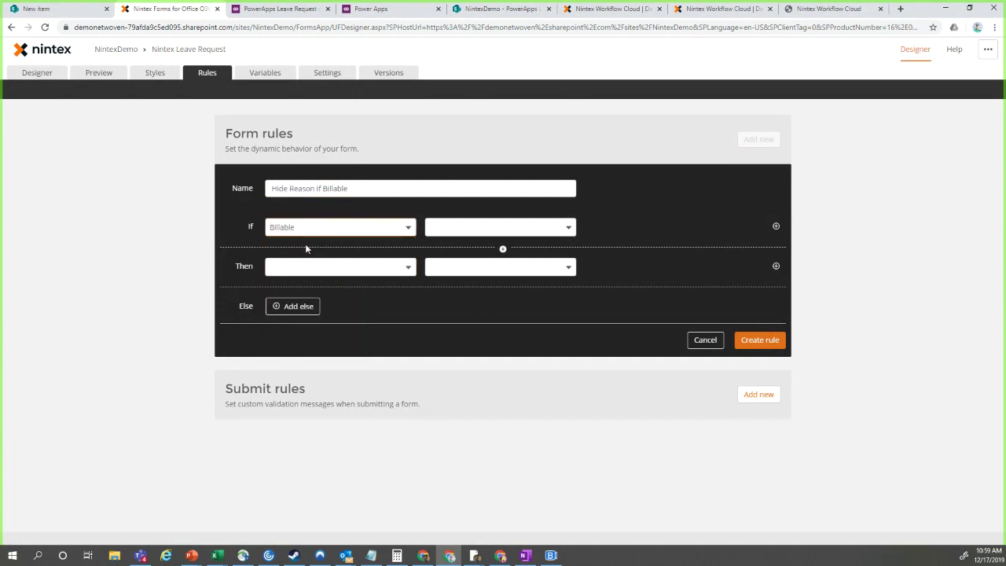
{"action": "left_click", "coordinate": [569, 226]}
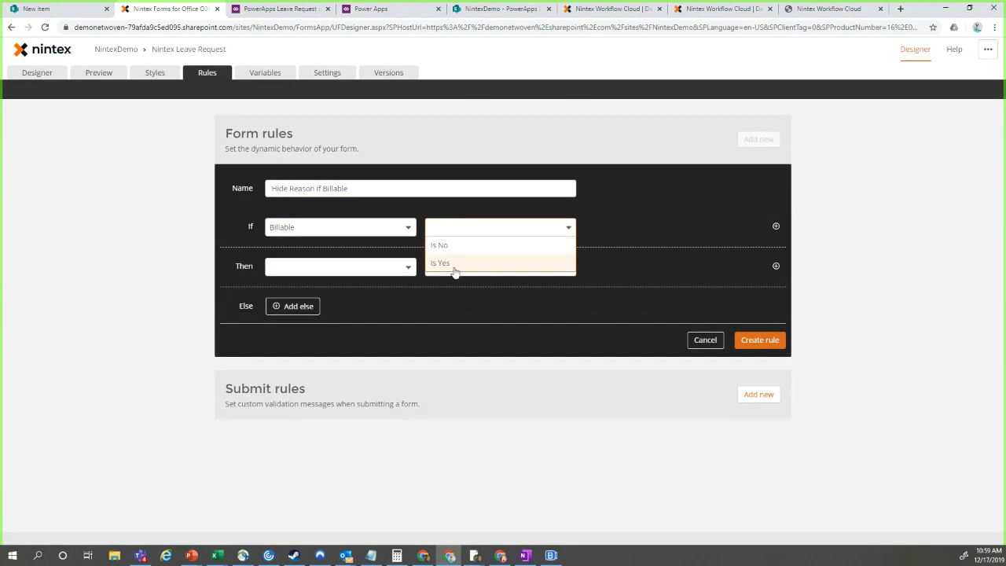
{"action": "left_click", "coordinate": [456, 265]}
- Set the rule's Then action to make Reason's Visible property No, and create the rule
{"action": "left_click", "coordinate": [410, 269]}
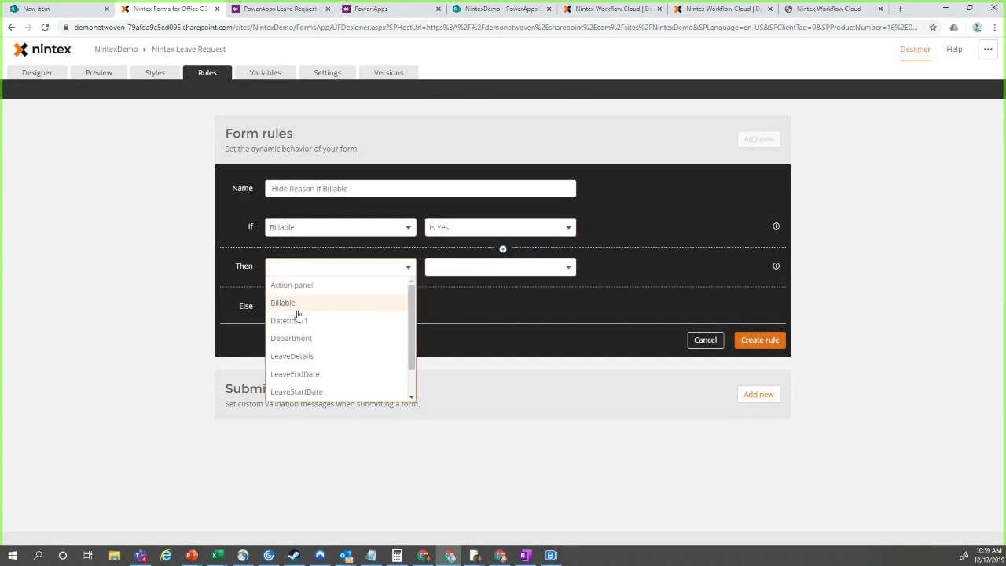
{"action": "scroll", "coordinate": [293, 334], "scroll_direction": "down", "scroll_amount": 1}
{"action": "left_click", "coordinate": [289, 375]}
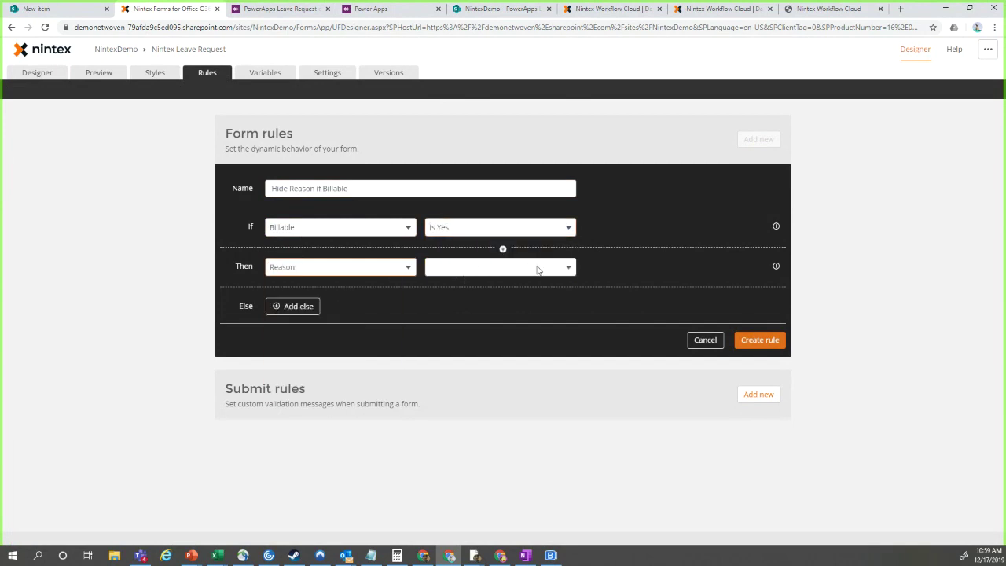
{"action": "left_click", "coordinate": [538, 268]}
{"action": "scroll", "coordinate": [456, 331], "scroll_direction": "down", "scroll_amount": 1}
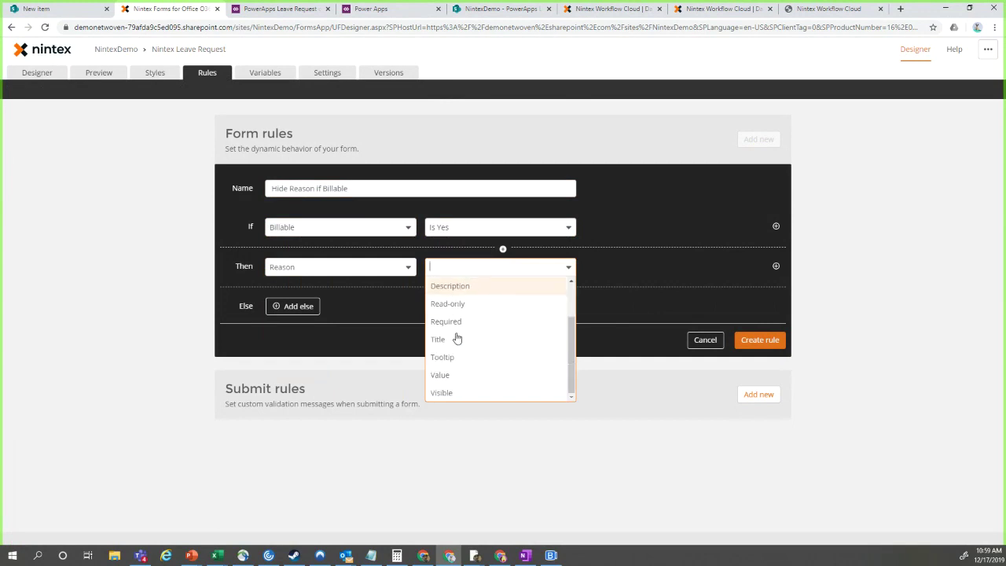
{"action": "left_click", "coordinate": [453, 393]}
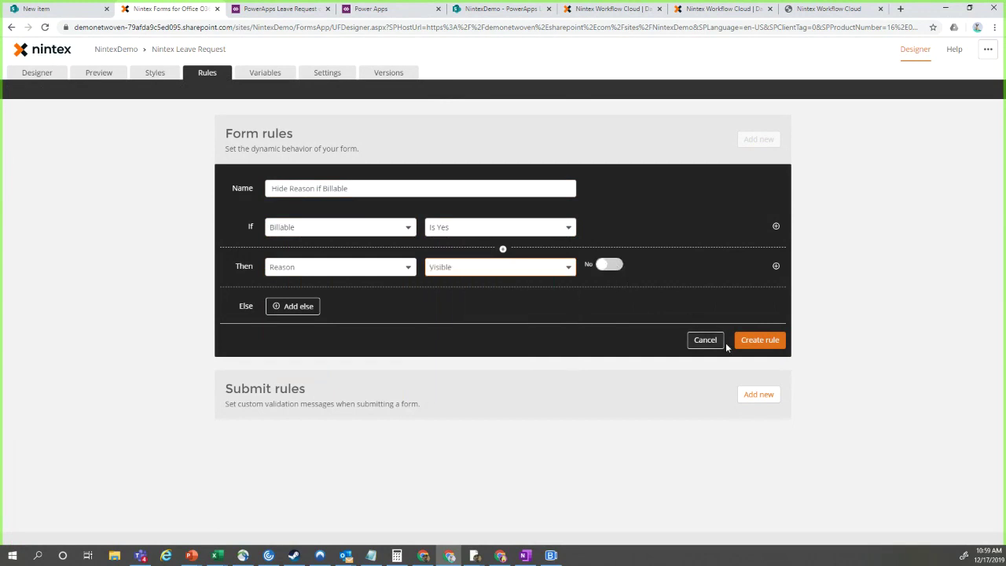
{"action": "left_click", "coordinate": [762, 345]}
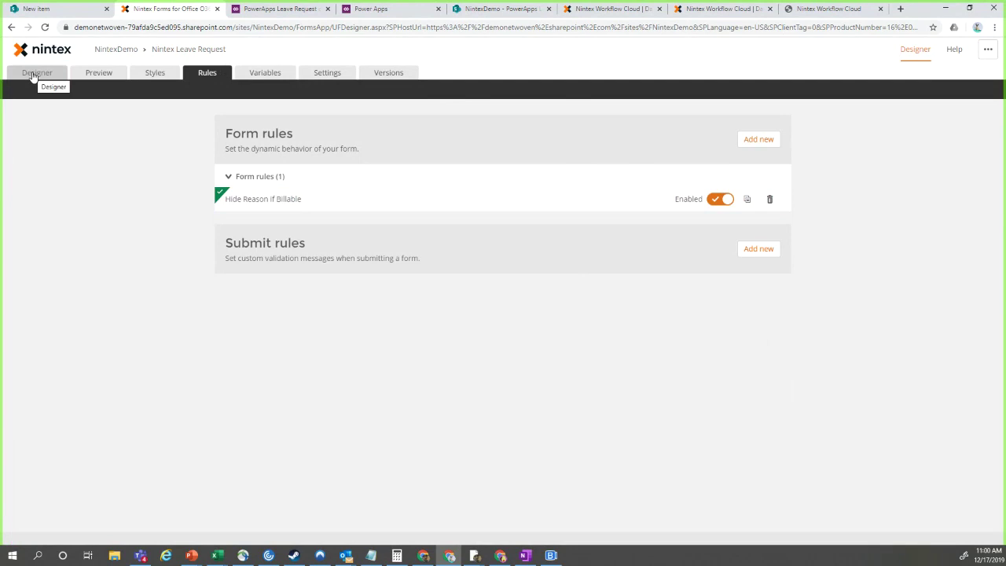
- Glance at the Power Apps leave request form, and review the Nintex form's Title properties, general settings, variables, rules and styles
{"action": "left_click", "coordinate": [278, 9]}
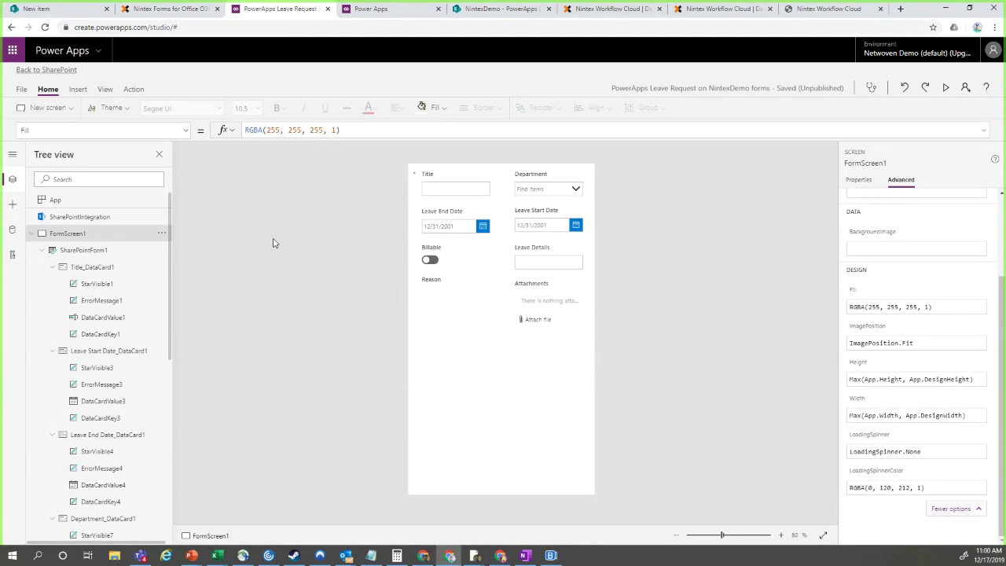
{"action": "left_click", "coordinate": [174, 16]}
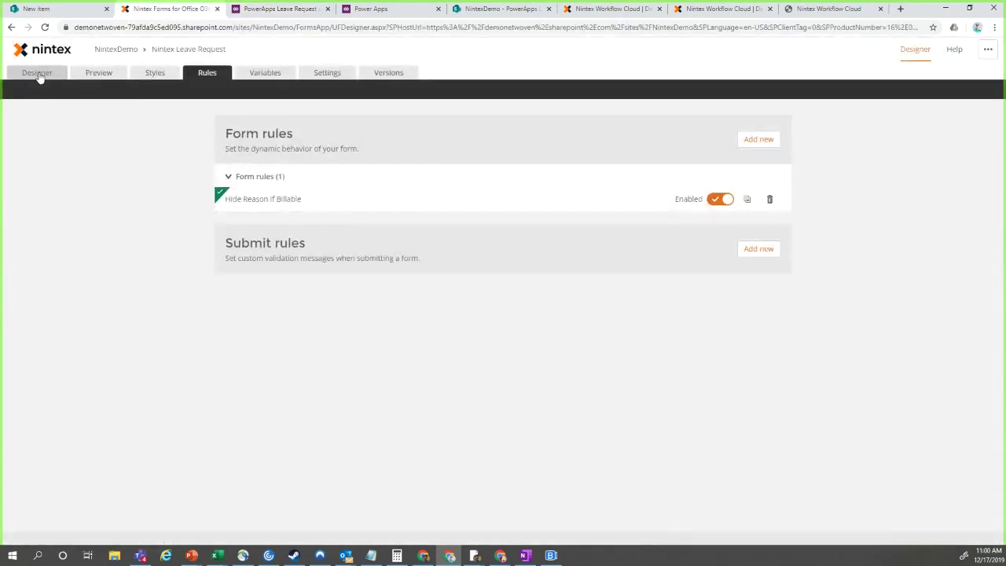
{"action": "left_click", "coordinate": [37, 73]}
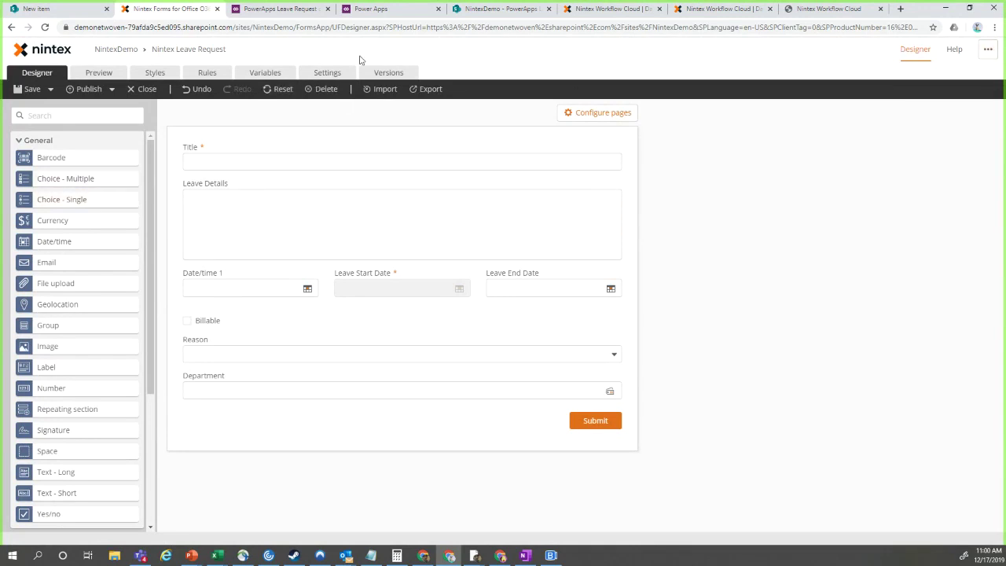
{"action": "left_click", "coordinate": [557, 143]}
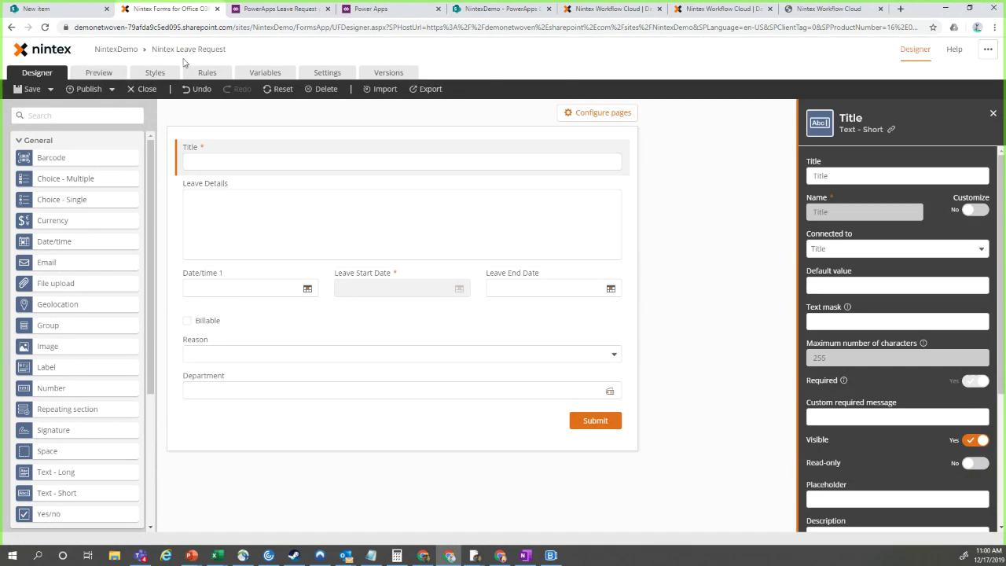
{"action": "left_click", "coordinate": [333, 75]}
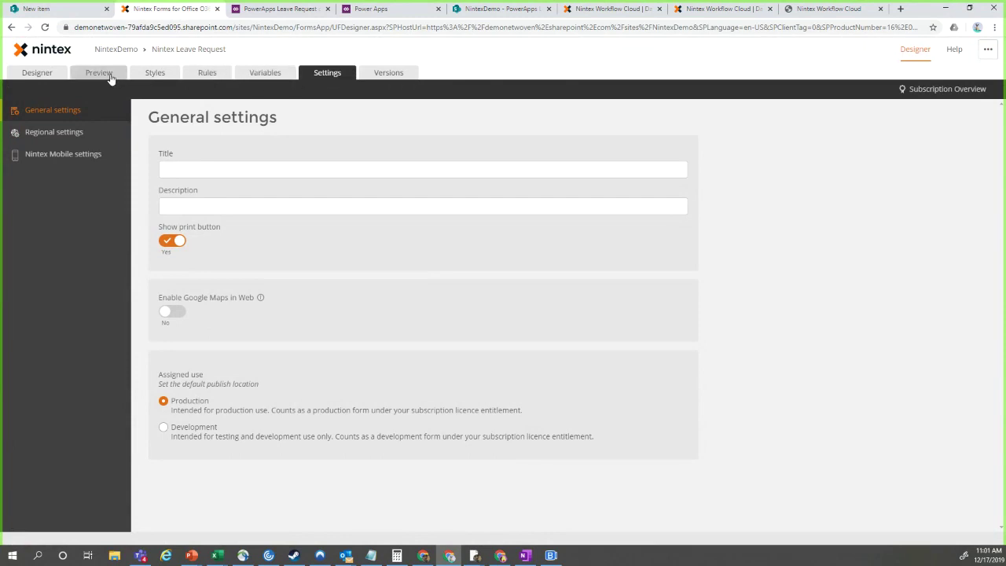
{"action": "left_click", "coordinate": [267, 73]}
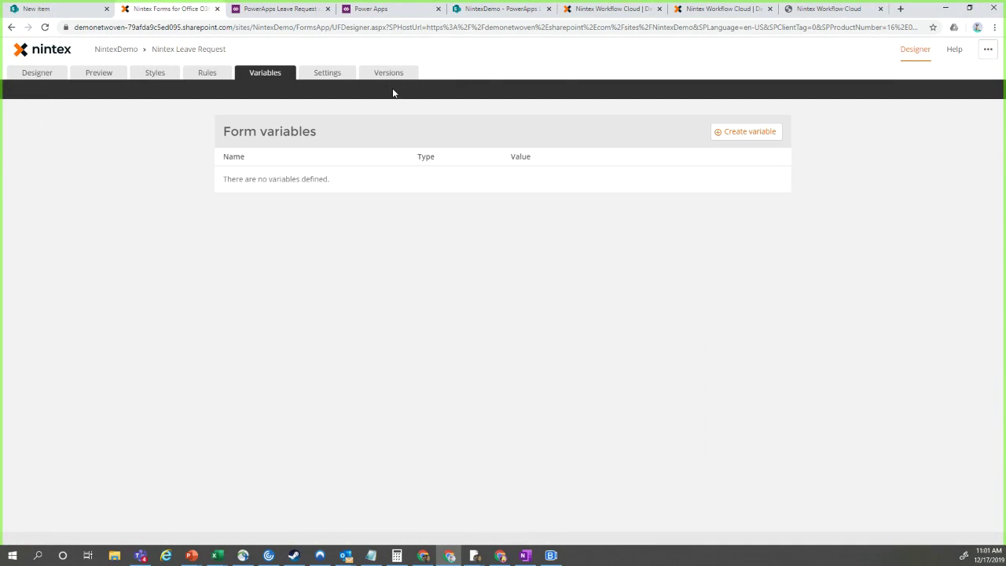
{"action": "left_click", "coordinate": [209, 73]}
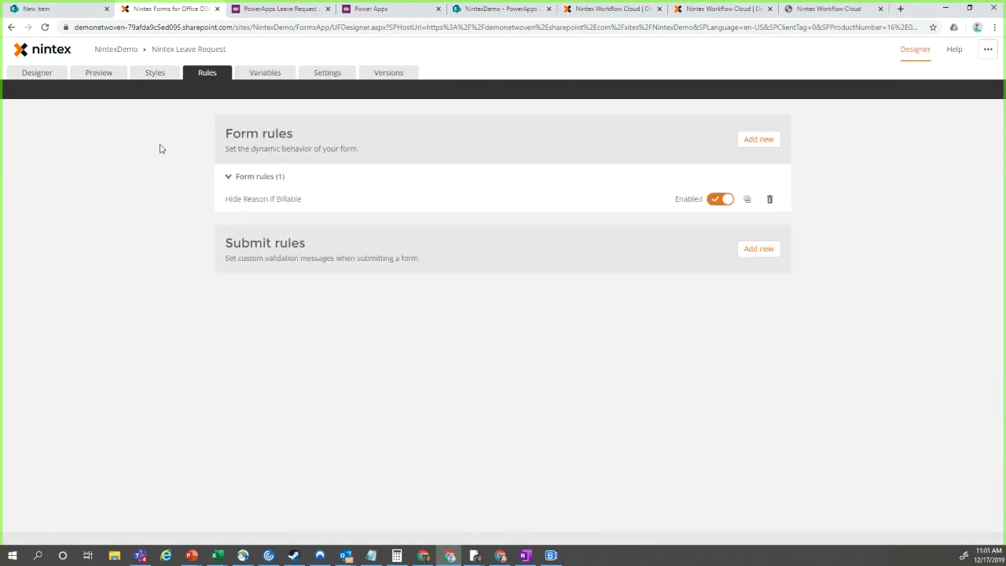
{"action": "left_click", "coordinate": [166, 77]}
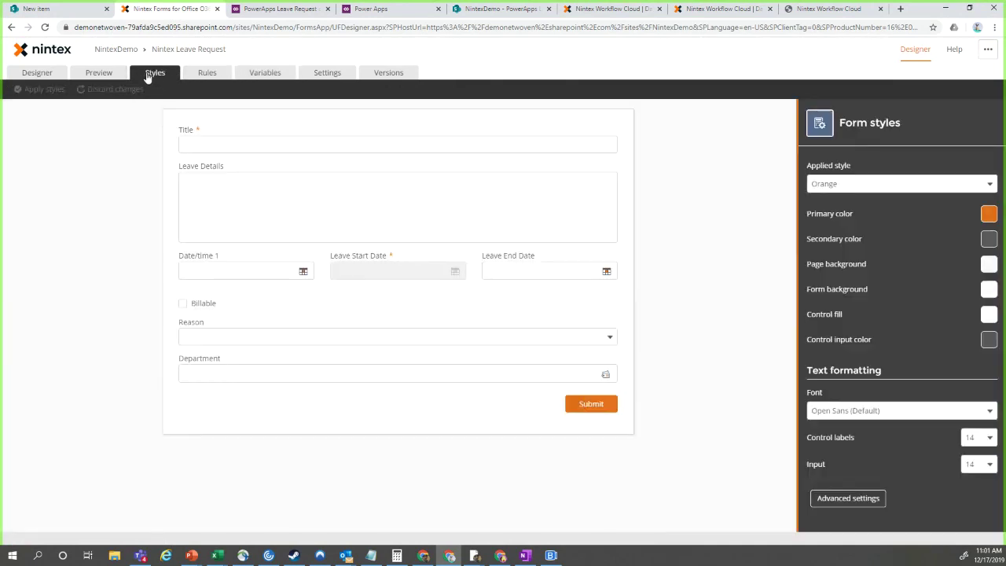
- Open the Nintex form's page configuration in the designer and name the first page "Request Details"
{"action": "left_click", "coordinate": [39, 74]}
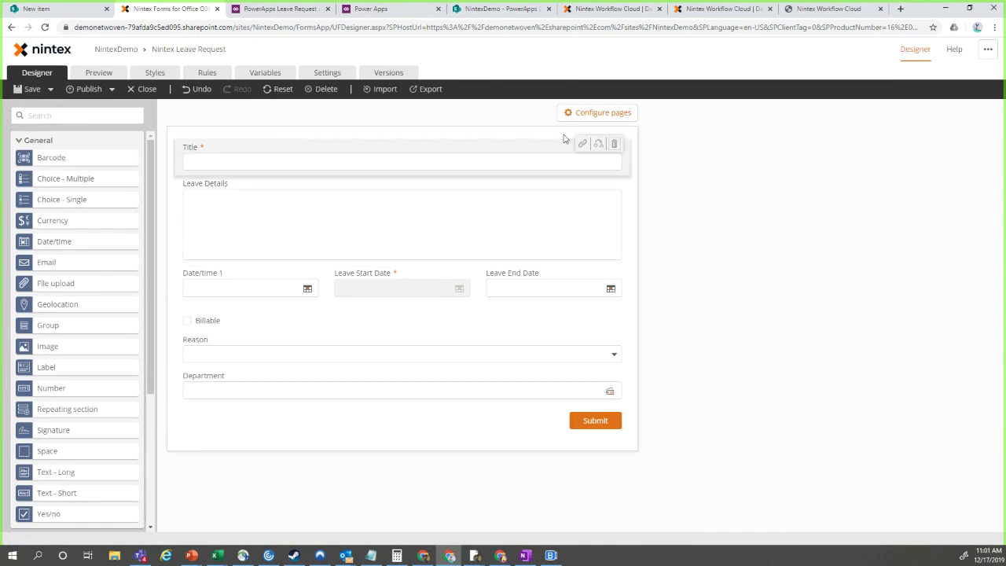
{"action": "left_click", "coordinate": [602, 116]}
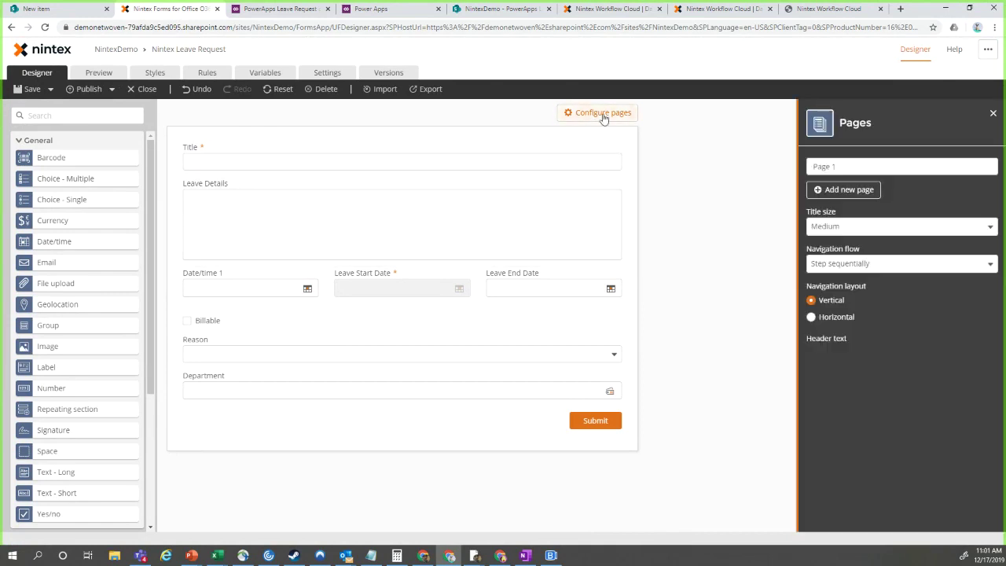
{"action": "left_click", "coordinate": [896, 166]}
{"action": "type", "text": "Request D"}
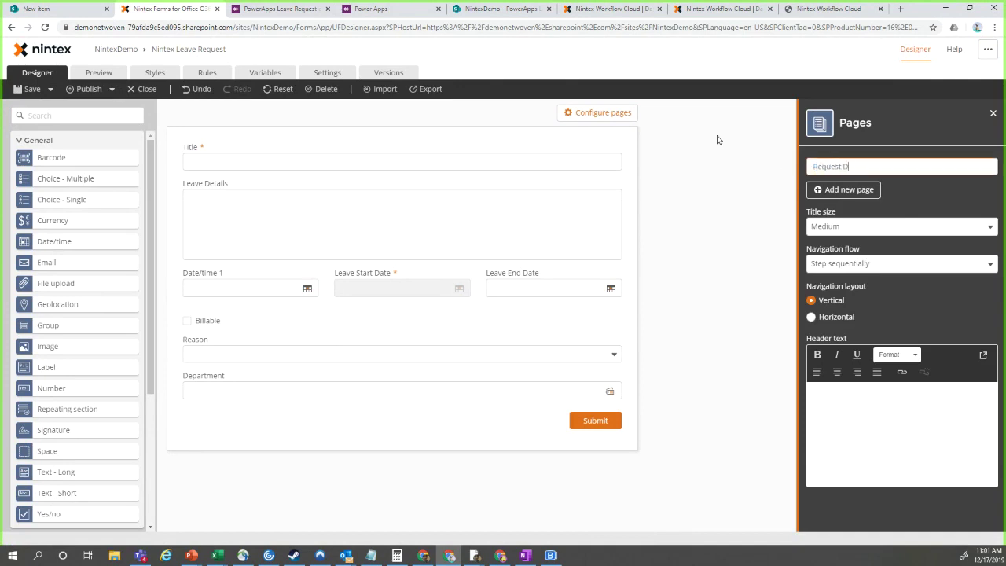
{"action": "type", "text": "etails"}
- Add two more form pages named "Travel Information" and "Manager Signature"
{"action": "left_click", "coordinate": [839, 189]}
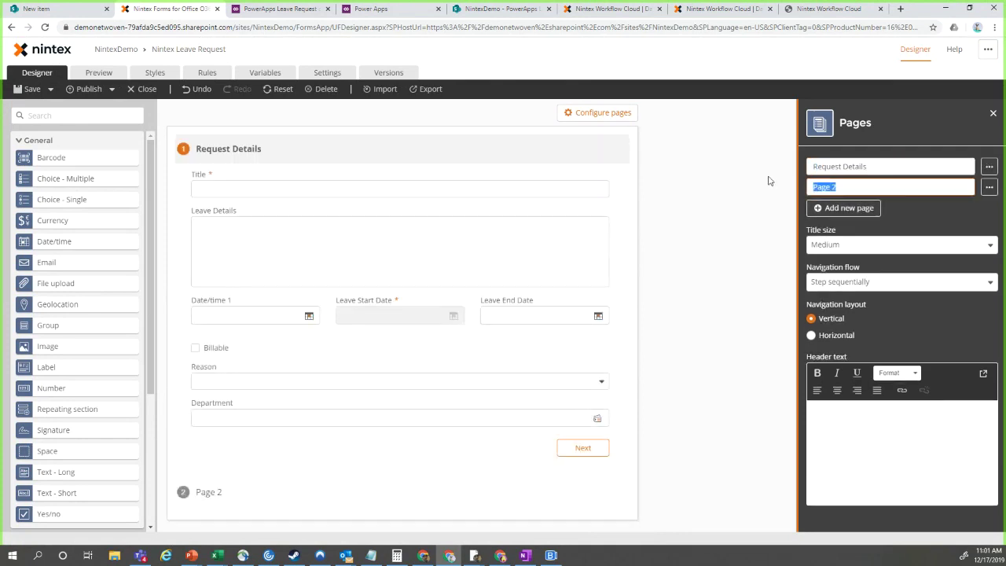
{"action": "type", "text": "Travel Information"}
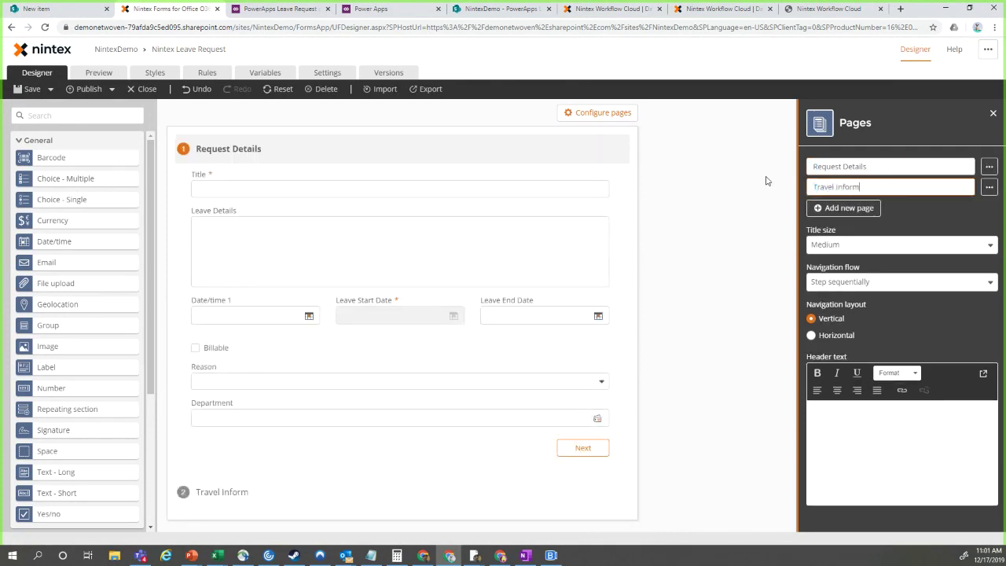
{"action": "left_click", "coordinate": [849, 209]}
{"action": "type", "text": "N"}
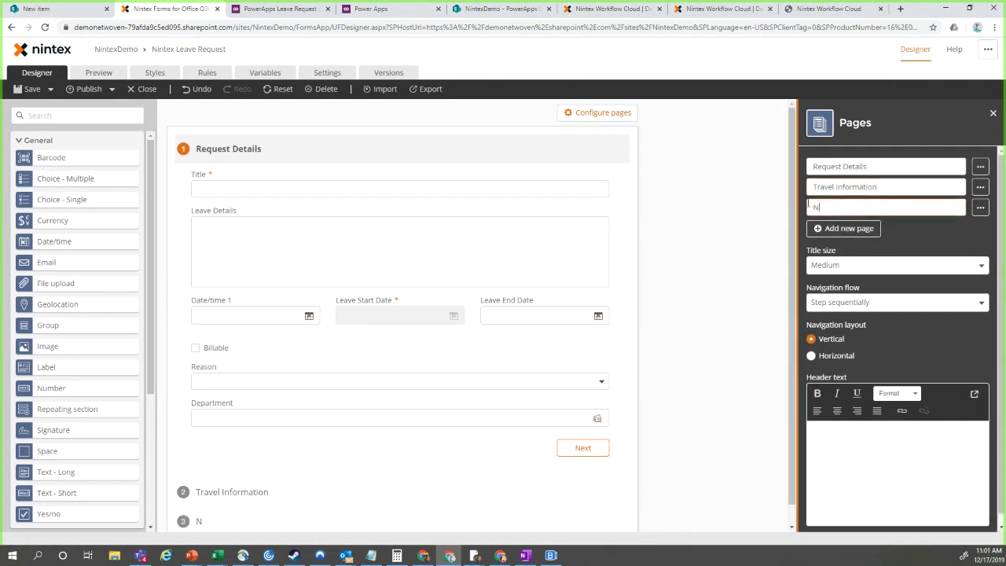
{"action": "type", "text": "anager Signature"}
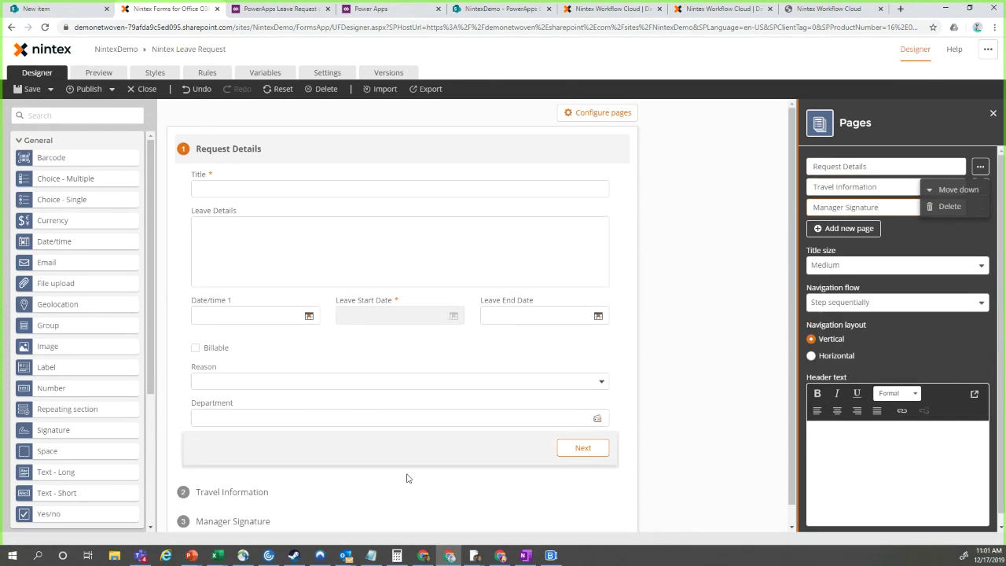
- Add Choice - Multiple, Date/time and Currency controls to the Travel Information page and a Signature control to the Manager Signature page
{"action": "left_click", "coordinate": [248, 495]}
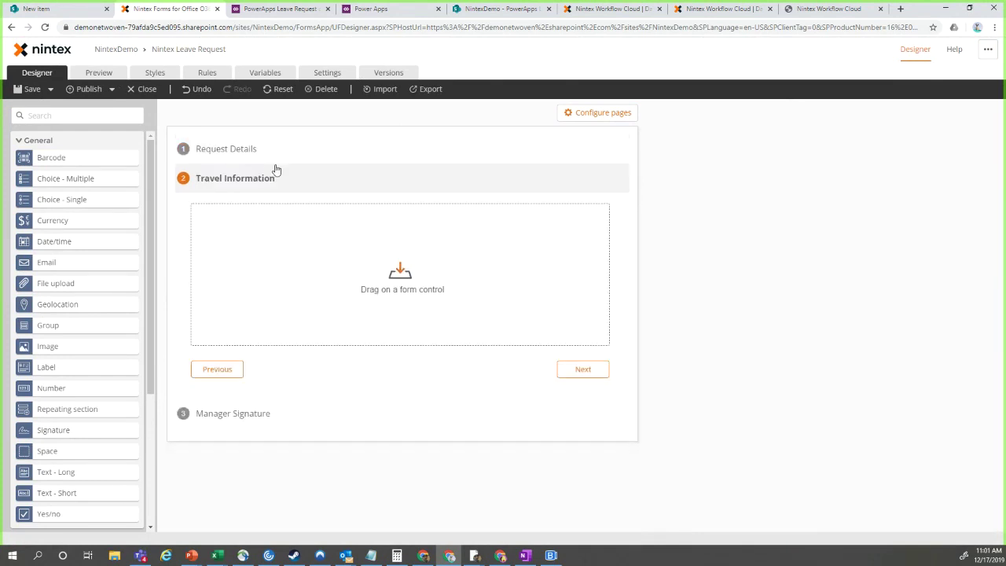
{"action": "left_click_drag", "start_coordinate": [101, 176], "coordinate": [277, 218]}
{"action": "left_click_drag", "start_coordinate": [92, 207], "coordinate": [307, 275]}
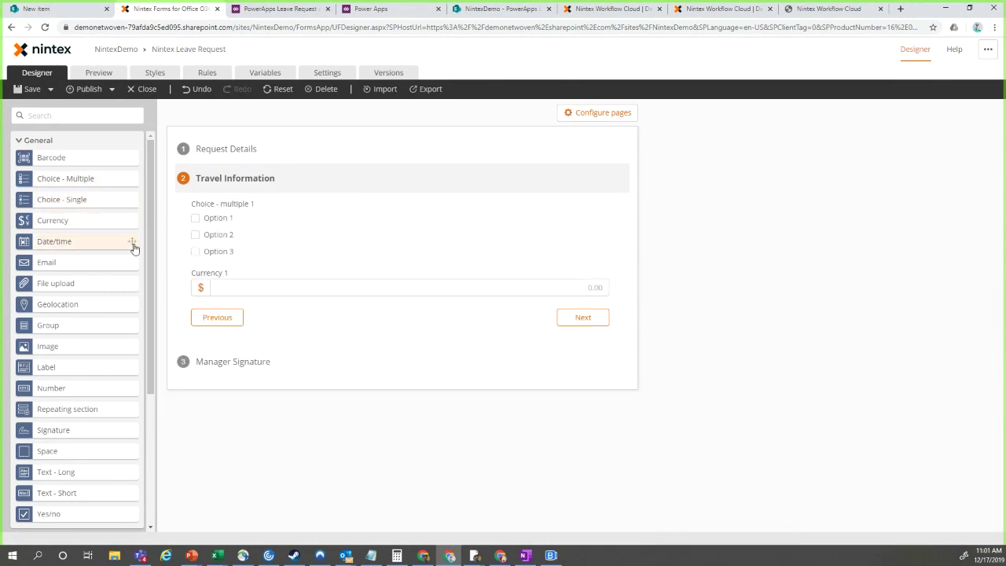
{"action": "left_click_drag", "start_coordinate": [78, 244], "coordinate": [318, 267]}
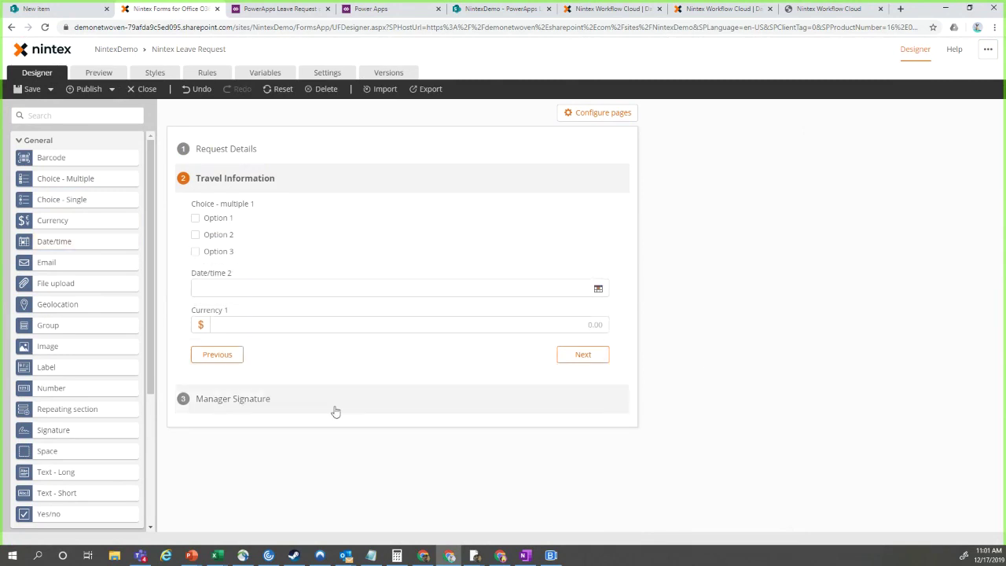
{"action": "left_click", "coordinate": [266, 403]}
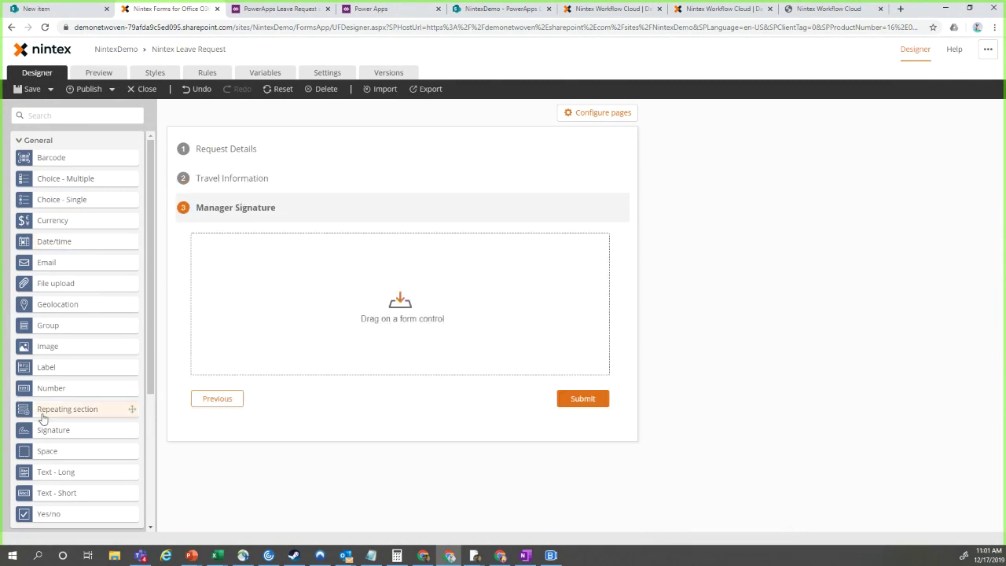
{"action": "mouse_move", "coordinate": [63, 430]}
{"action": "left_mouse_down"}
{"action": "mouse_move", "coordinate": [390, 312]}
{"action": "mouse_move", "coordinate": [385, 302]}
{"action": "left_mouse_up"}
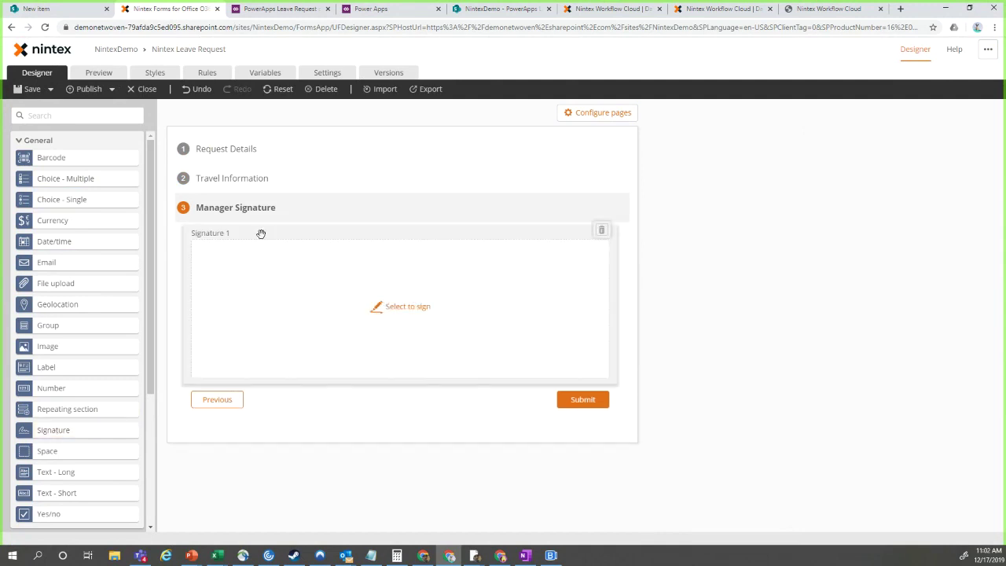
- Preview the form, try to advance from Request Details, enter "sdfsdafsdf" as the Title, check the date fields and return to the designer
{"action": "left_click", "coordinate": [106, 72]}
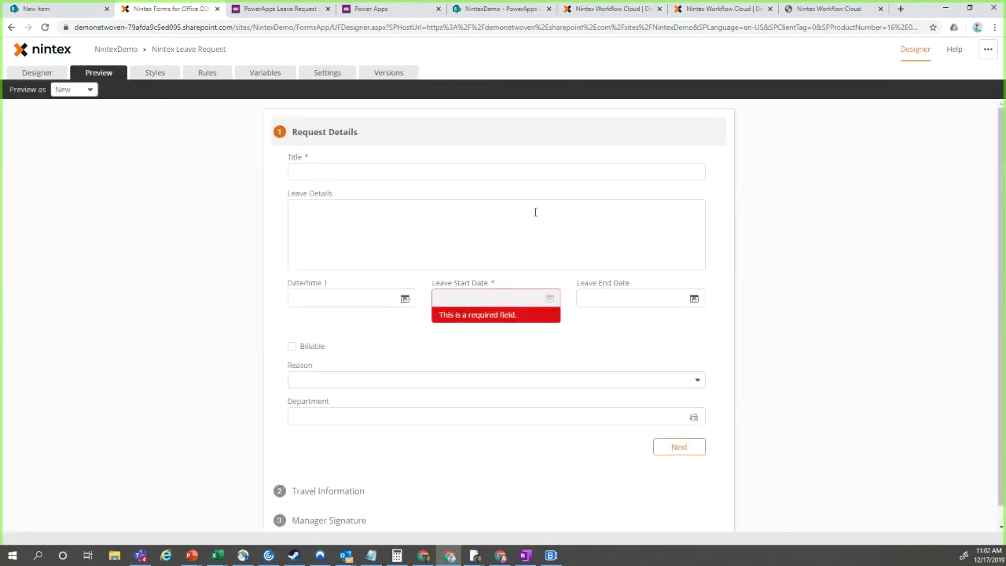
{"action": "left_click", "coordinate": [683, 446]}
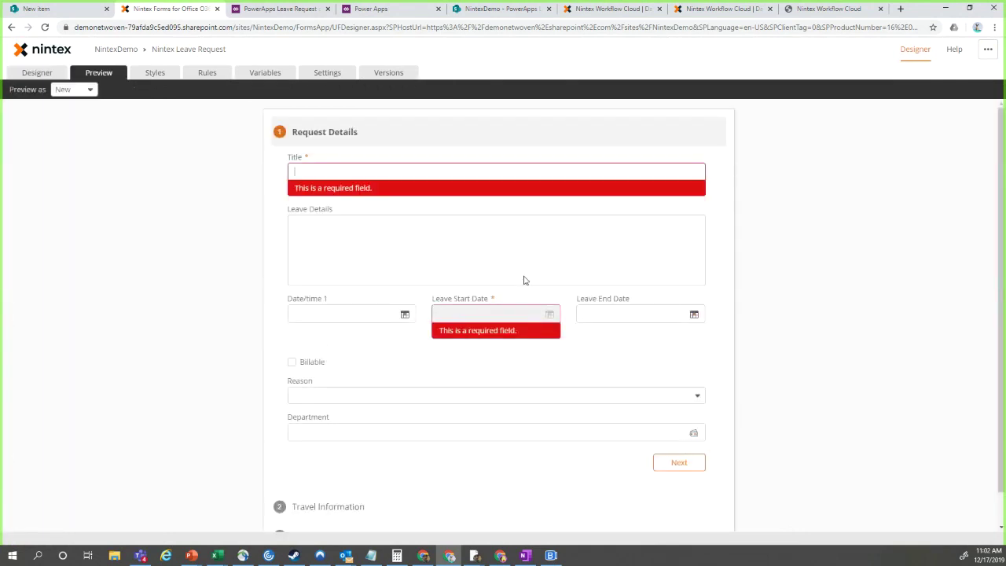
{"action": "type", "text": "sdfsdafsdf"}
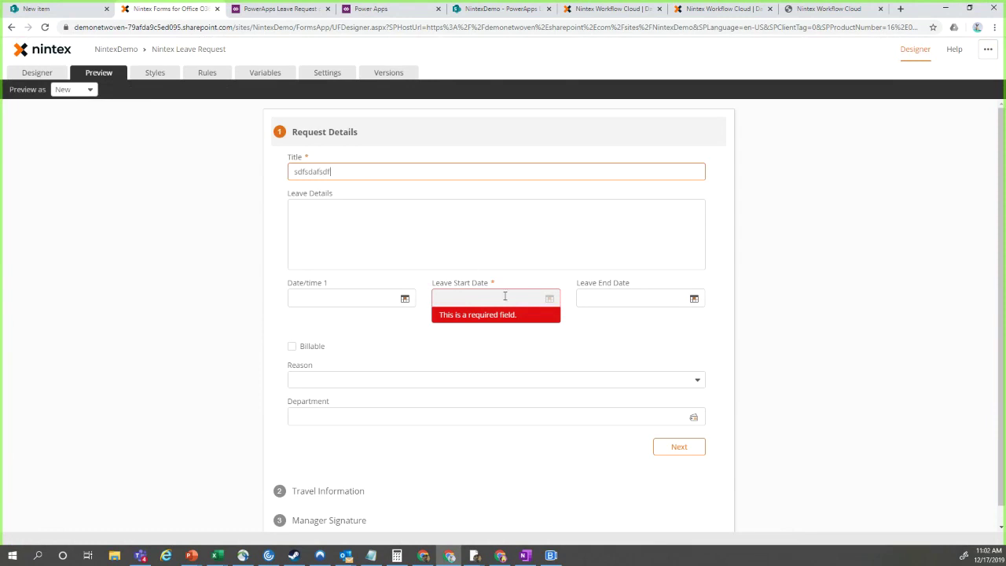
{"action": "left_click", "coordinate": [556, 307]}
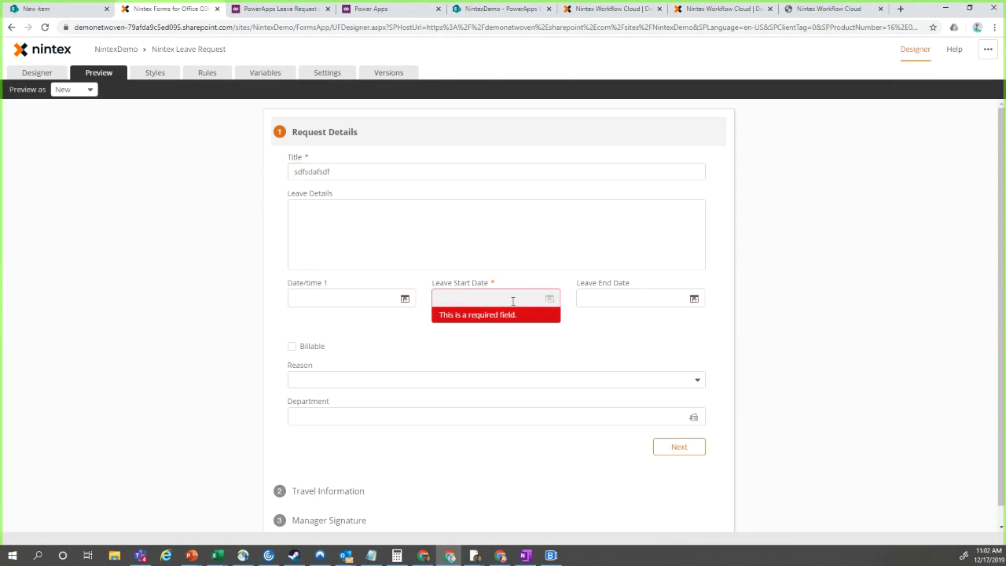
{"action": "left_click", "coordinate": [629, 302]}
{"action": "left_click", "coordinate": [409, 348]}
{"action": "left_click", "coordinate": [35, 73]}
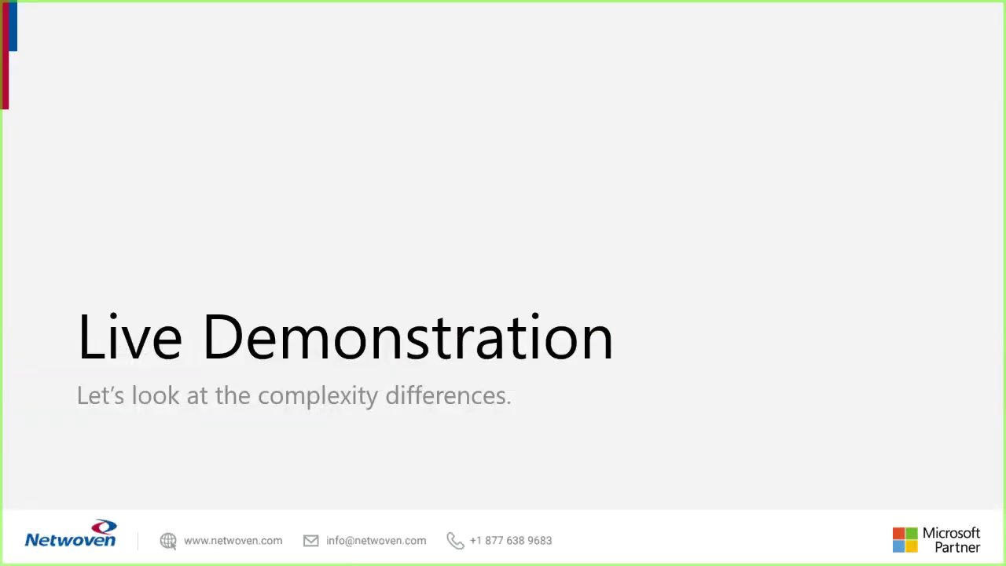
{"action": "key", "text": "Right"}
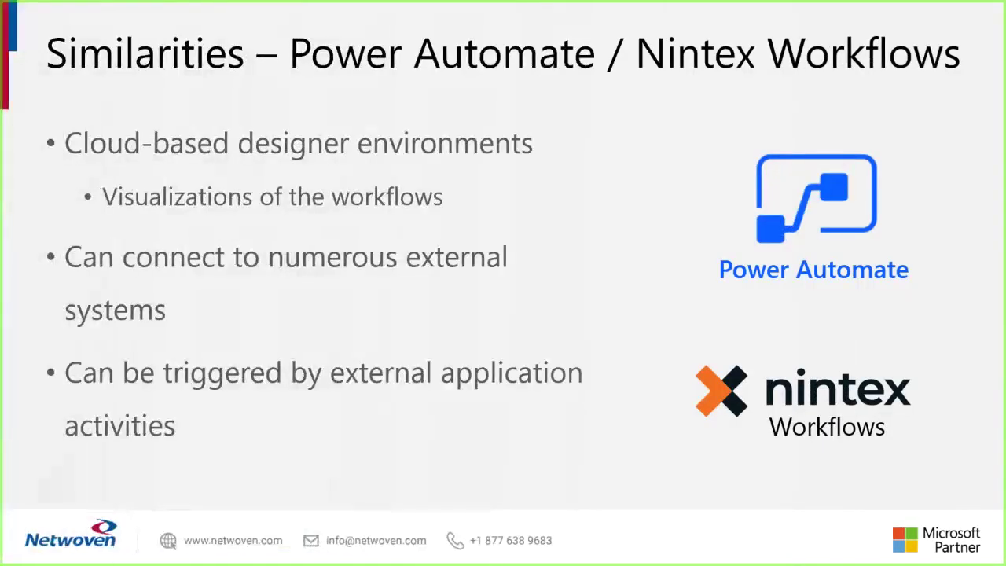
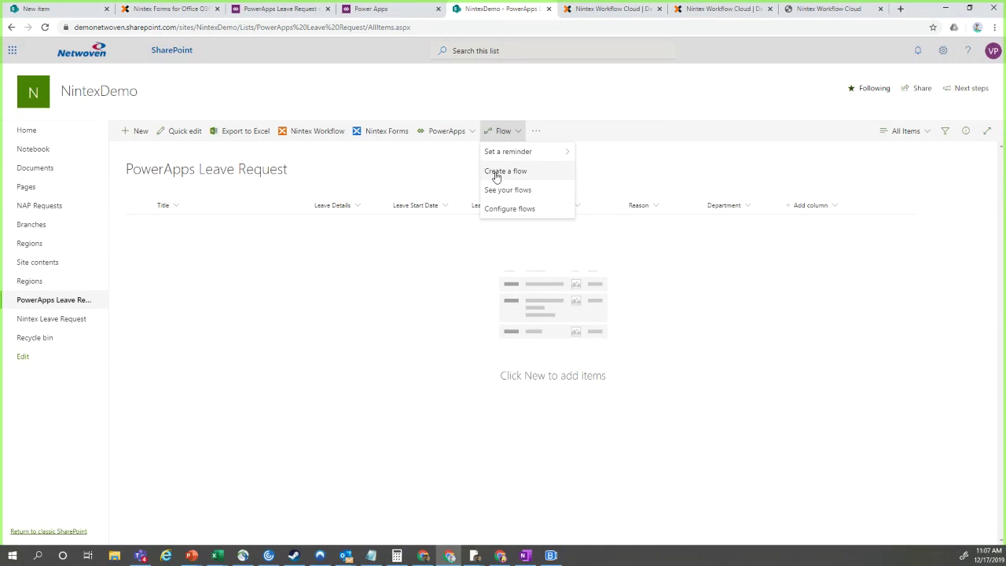
- Create a flow for the PowerApps Leave Request list from the template "Start approval when a new item is added", accepting its connections
{"action": "left_click", "coordinate": [496, 174]}
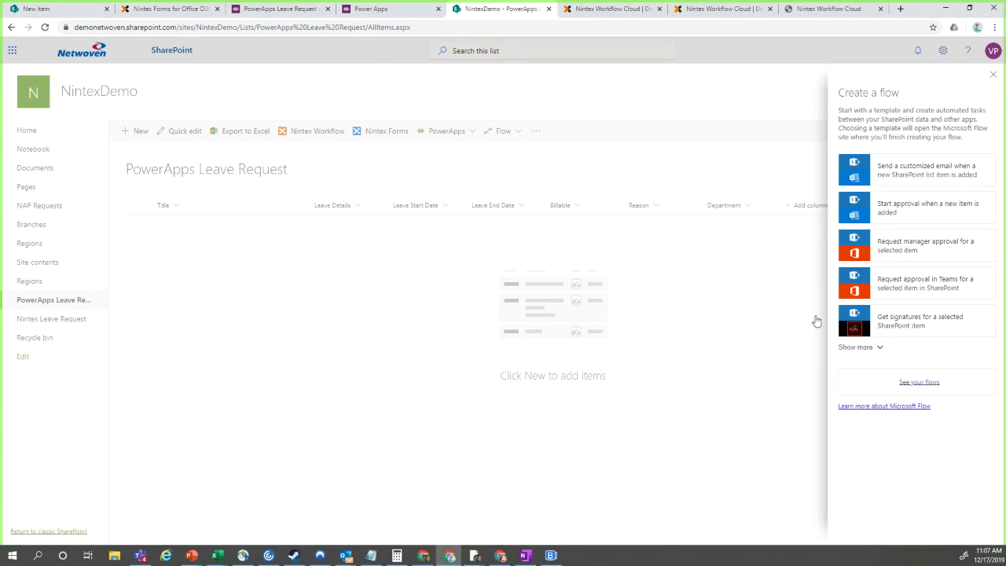
{"action": "left_click", "coordinate": [880, 350]}
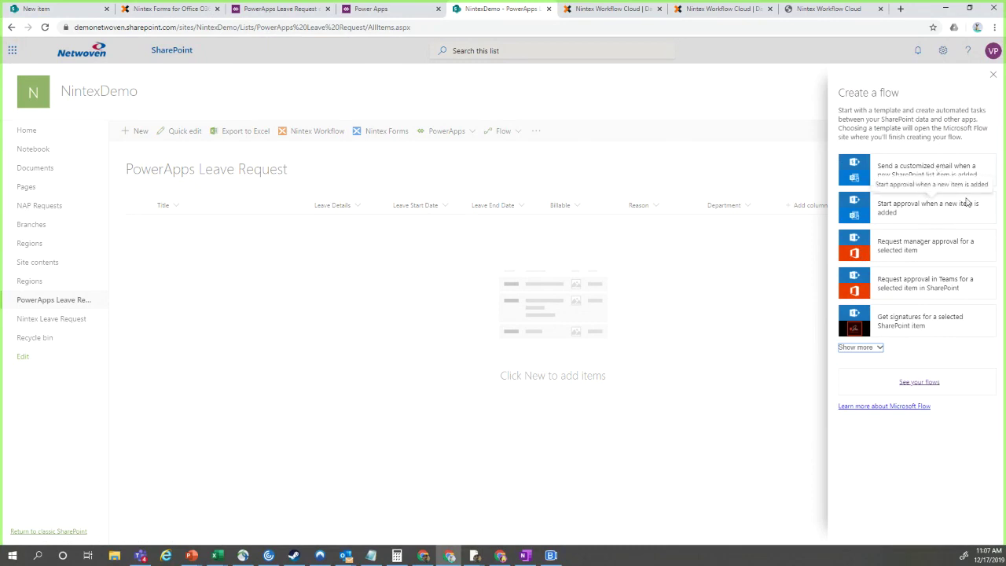
{"action": "left_click", "coordinate": [918, 208]}
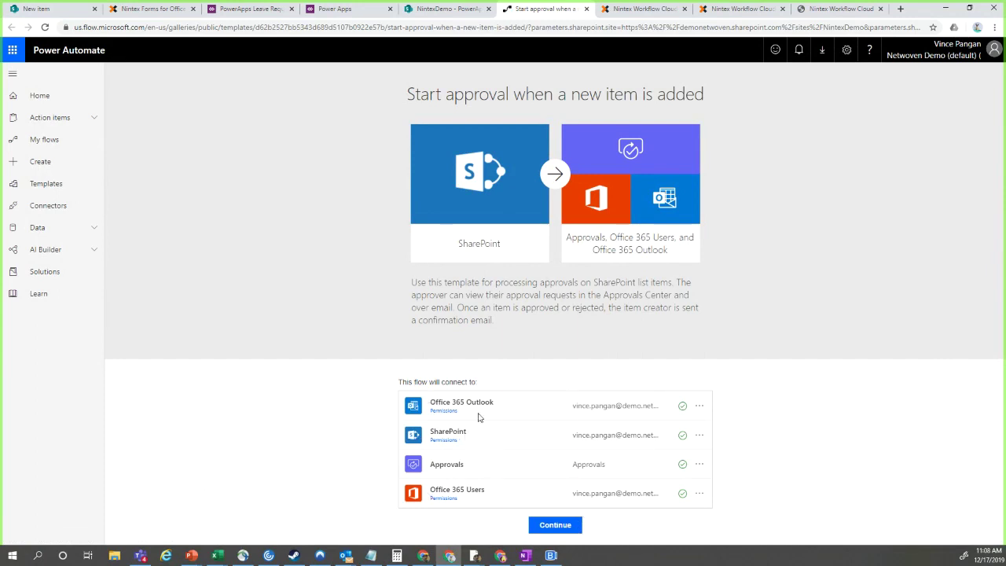
{"action": "left_click", "coordinate": [541, 527]}
{"action": "left_click", "coordinate": [556, 525]}
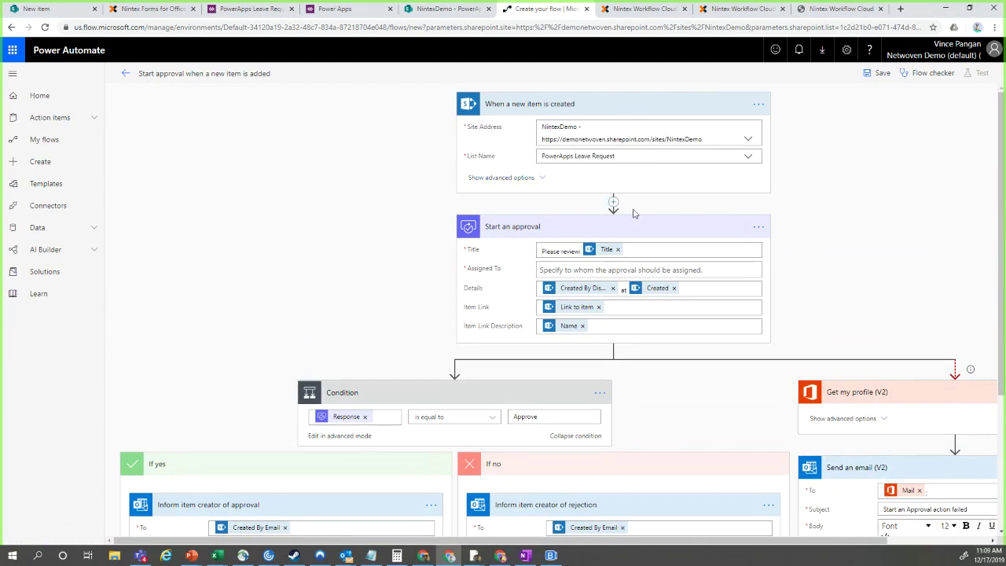
- Examine the flow's approval action, response condition, and approval and rejection email branches
{"action": "scroll", "coordinate": [613, 202], "scroll_direction": "down", "scroll_amount": 2}
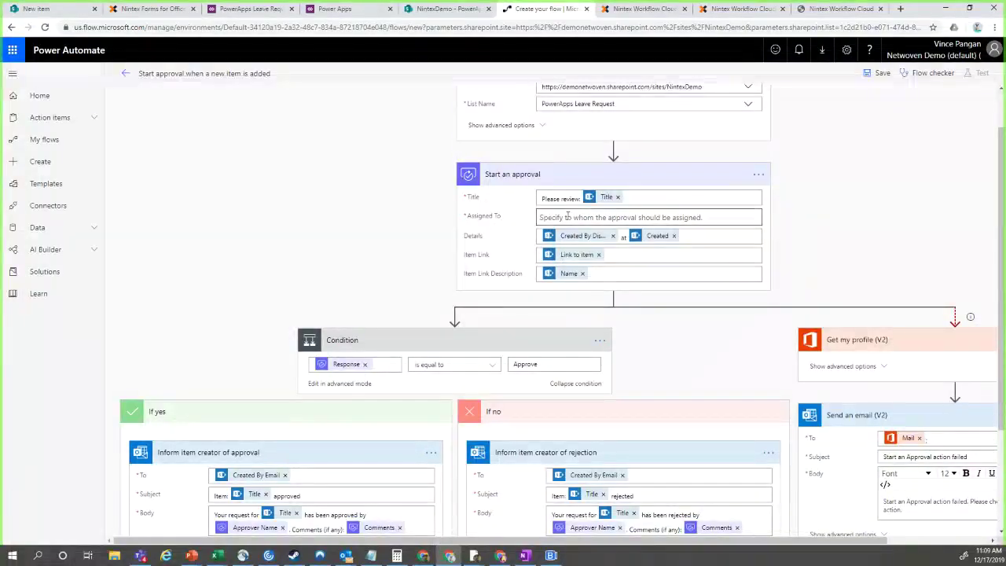
{"action": "scroll", "coordinate": [756, 319], "scroll_direction": "down", "scroll_amount": 3}
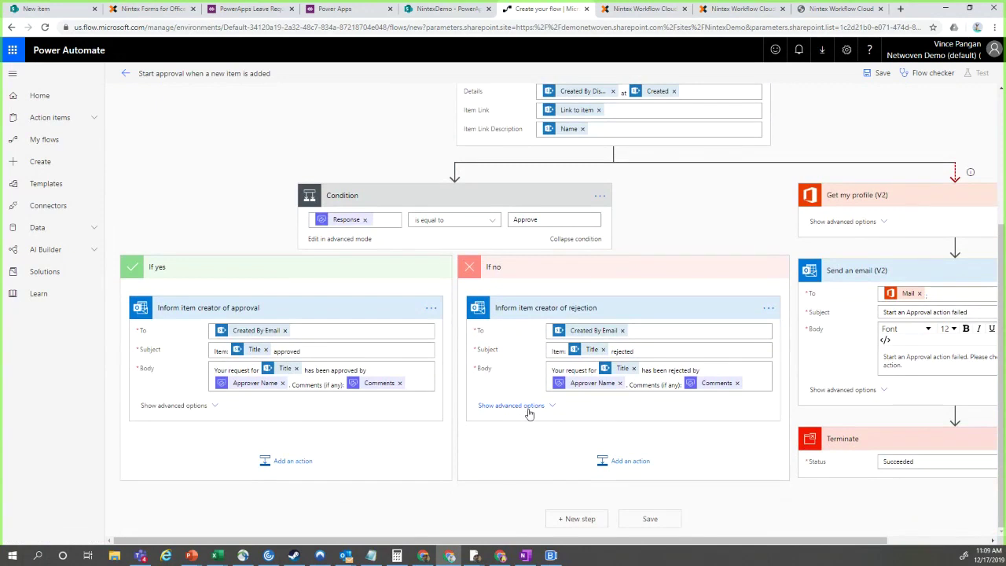
{"action": "scroll", "coordinate": [530, 411], "scroll_direction": "up", "scroll_amount": 2}
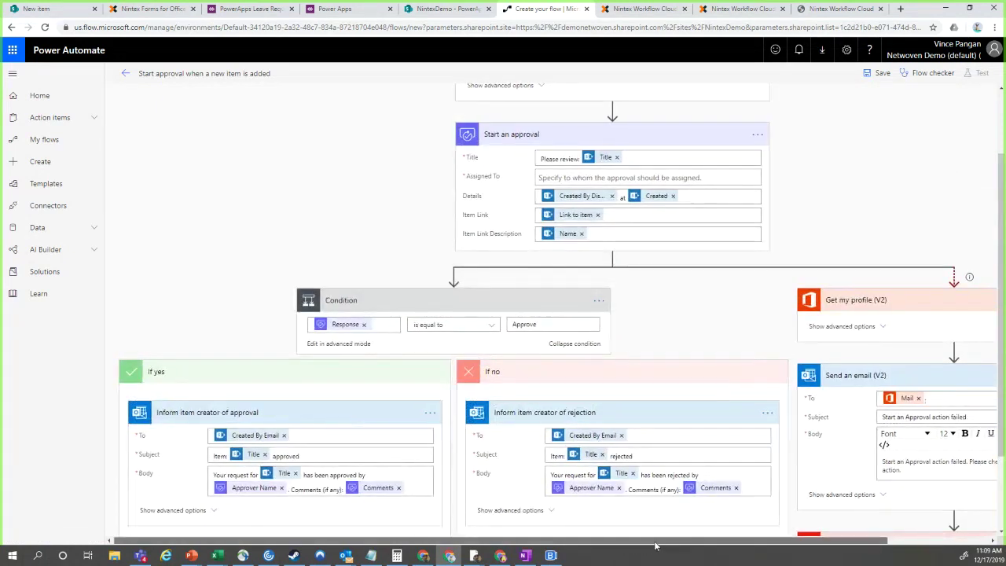
{"action": "mouse_move", "coordinate": [628, 540]}
{"action": "left_mouse_down"}
{"action": "mouse_move", "coordinate": [649, 540]}
{"action": "mouse_move", "coordinate": [630, 540]}
{"action": "left_mouse_up"}
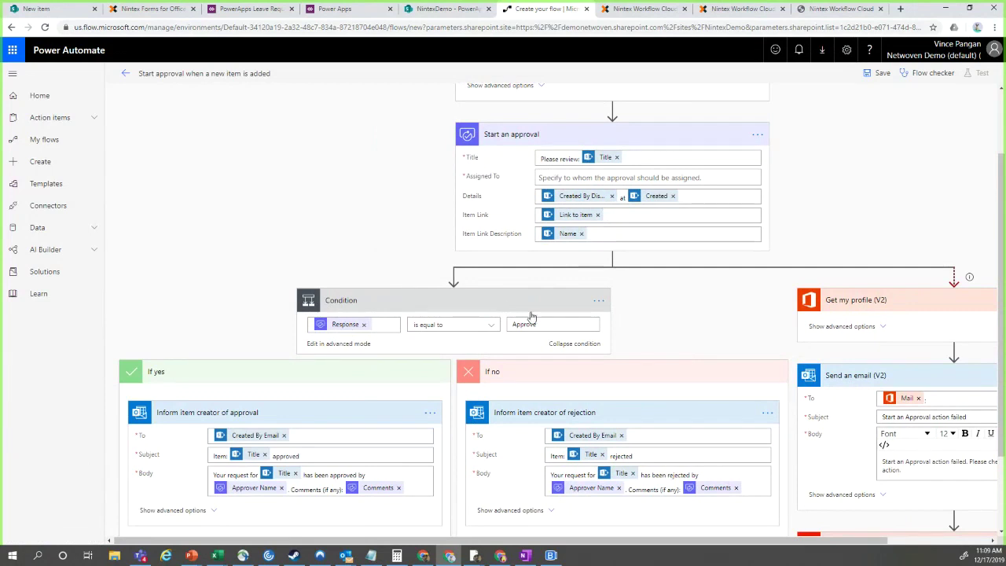
- Insert a new action step between the "When a new item is created" trigger and the Start an approval action
{"action": "scroll", "coordinate": [552, 336], "scroll_direction": "down", "scroll_amount": 1}
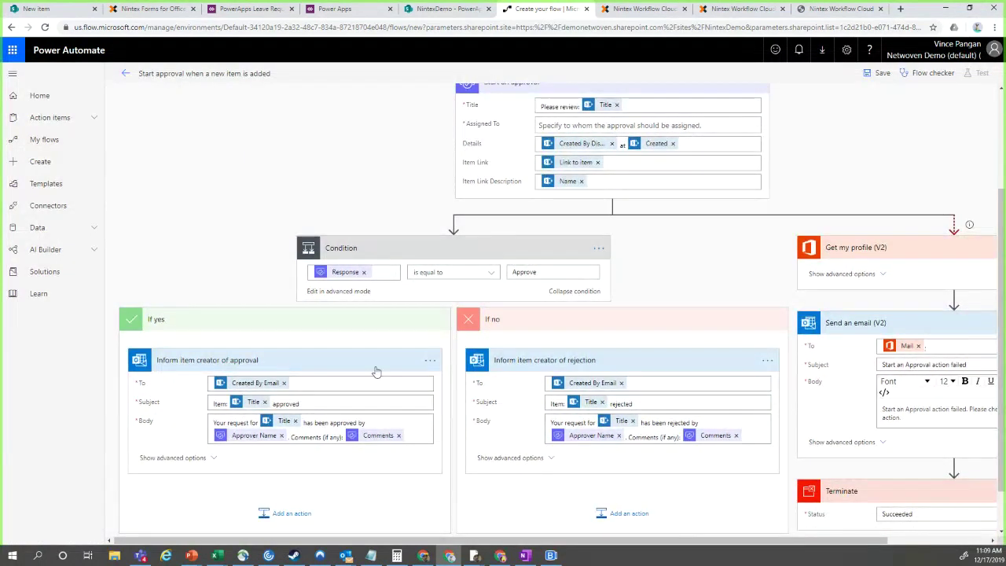
{"action": "scroll", "coordinate": [708, 363], "scroll_direction": "up", "scroll_amount": 1}
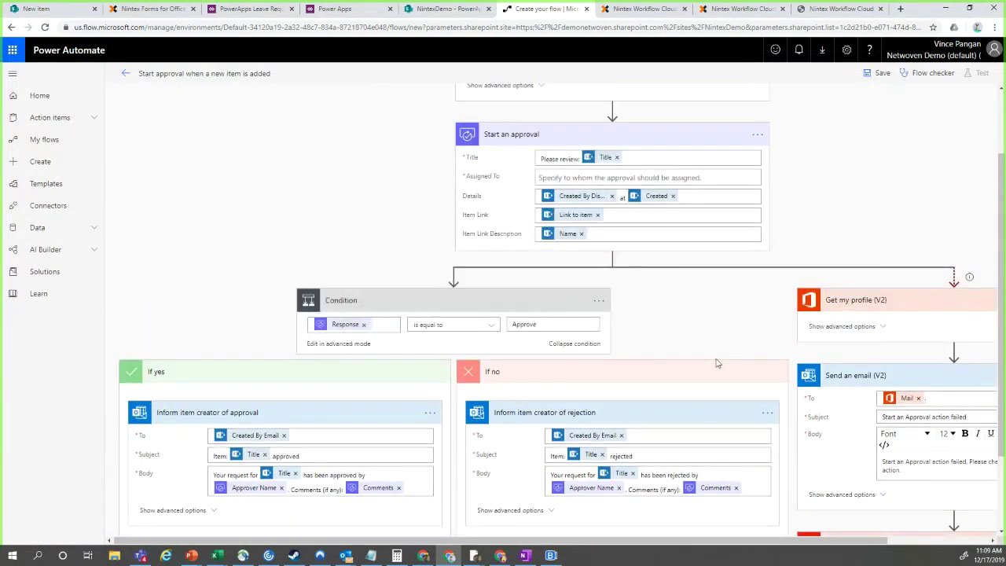
{"action": "scroll", "coordinate": [822, 270], "scroll_direction": "up", "scroll_amount": 2}
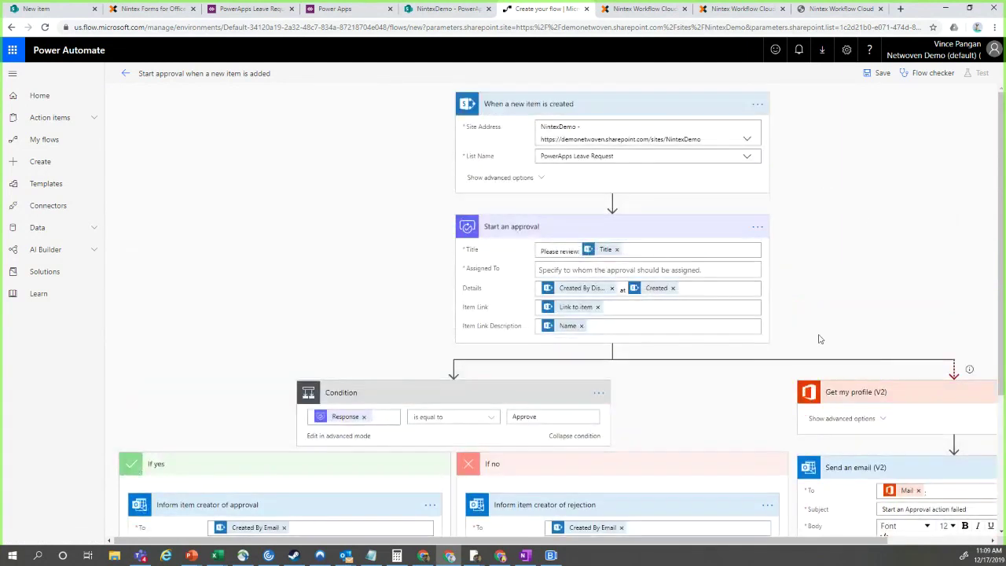
{"action": "mouse_move", "coordinate": [605, 205]}
{"action": "left_click", "coordinate": [748, 140]}
{"action": "left_click_drag", "start_coordinate": [350, 272], "coordinate": [365, 258]}
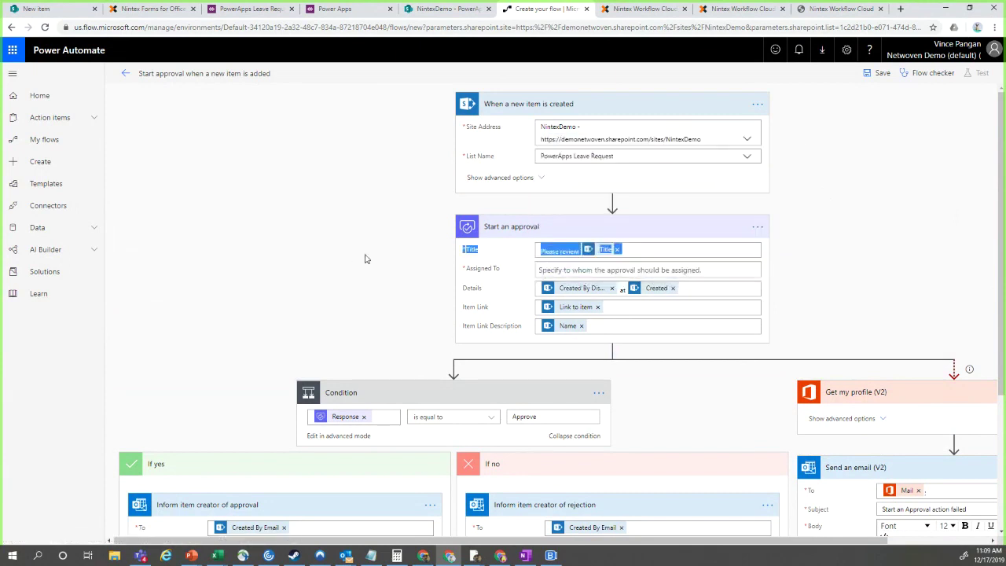
{"action": "mouse_move", "coordinate": [554, 207]}
{"action": "left_click", "coordinate": [612, 203]}
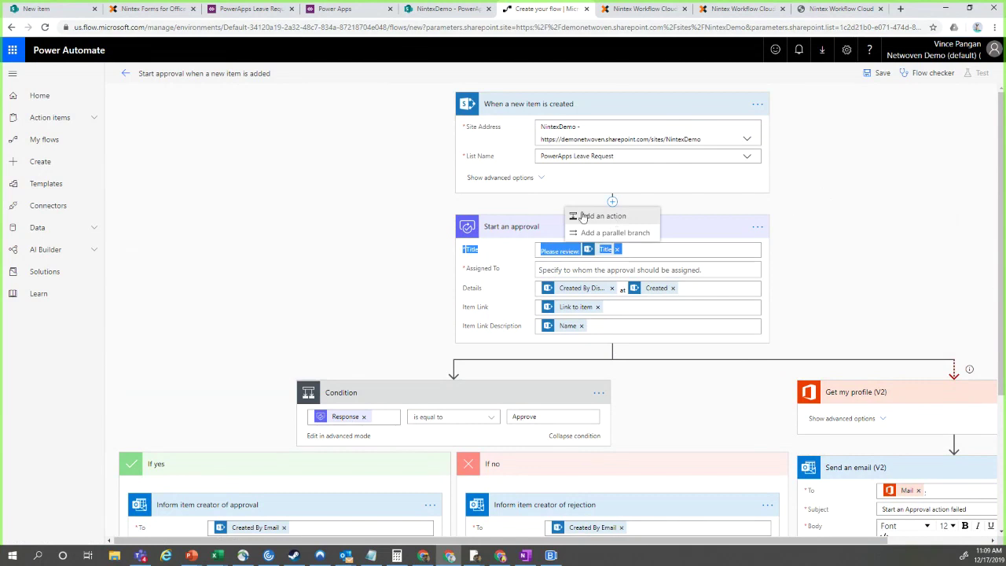
{"action": "left_click", "coordinate": [599, 221]}
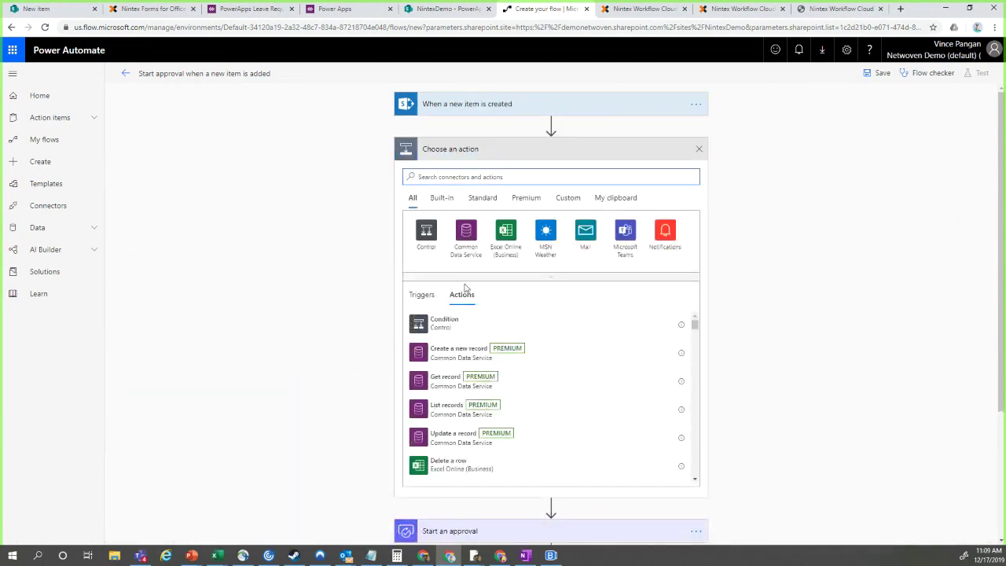
- Browse the actions offered for the new step, including Common Data Service, Excel Online, Mail and Microsoft Teams
{"action": "scroll", "coordinate": [626, 318], "scroll_direction": "down", "scroll_amount": 3}
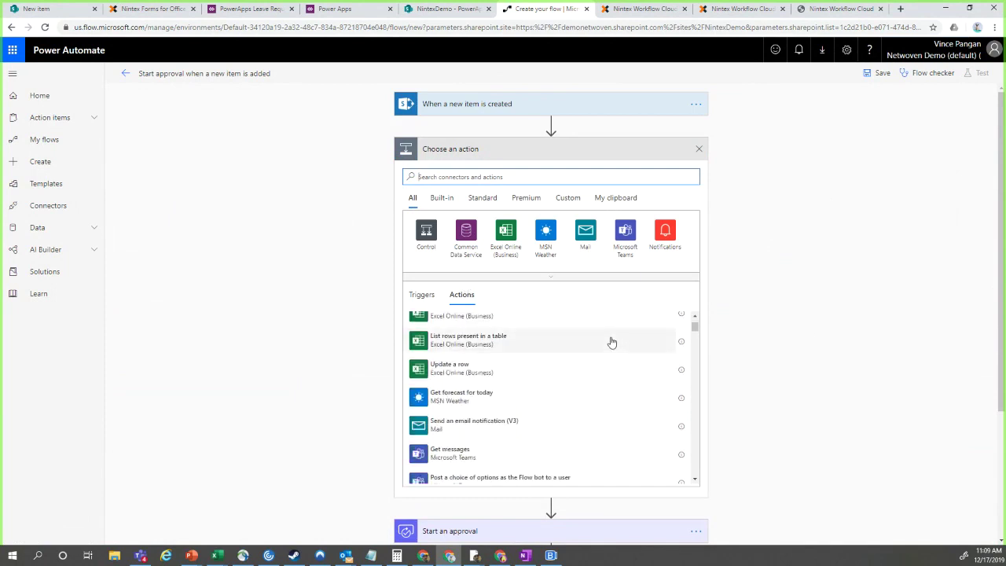
{"action": "scroll", "coordinate": [571, 417], "scroll_direction": "down", "scroll_amount": 3}
{"action": "scroll", "coordinate": [468, 417], "scroll_direction": "up", "scroll_amount": 2}
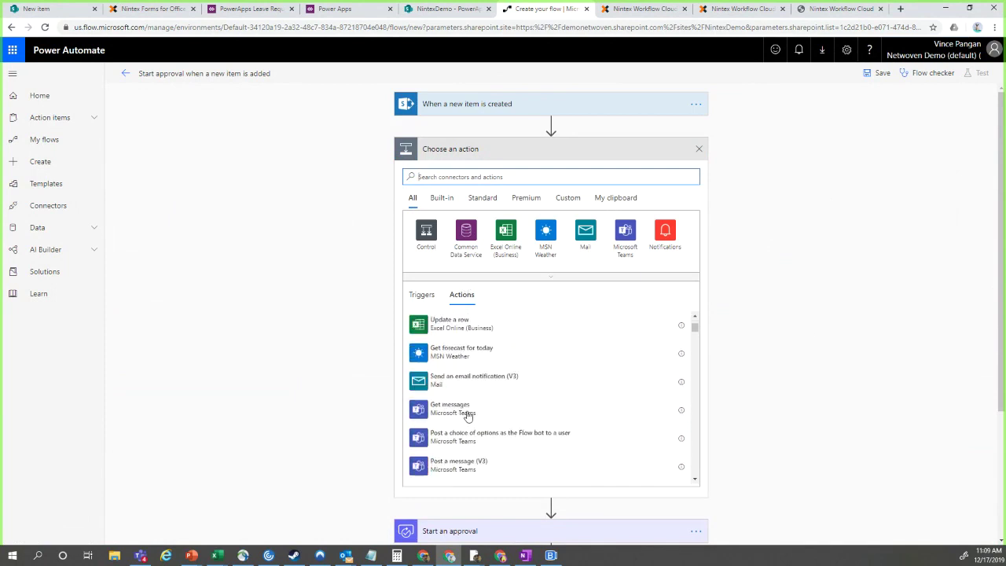
{"action": "scroll", "coordinate": [471, 412], "scroll_direction": "up", "scroll_amount": 3}
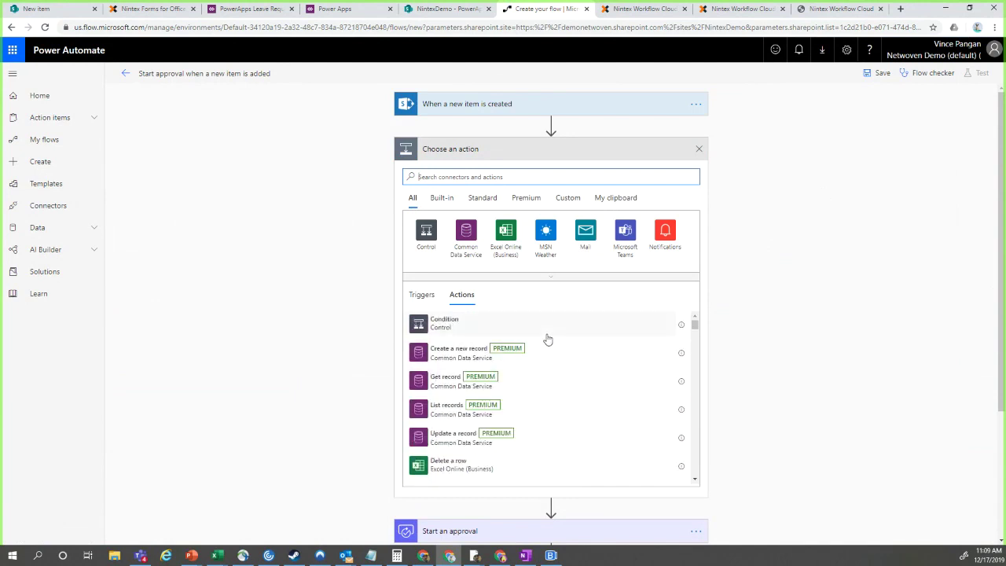
{"action": "scroll", "coordinate": [598, 334], "scroll_direction": "down", "scroll_amount": 1}
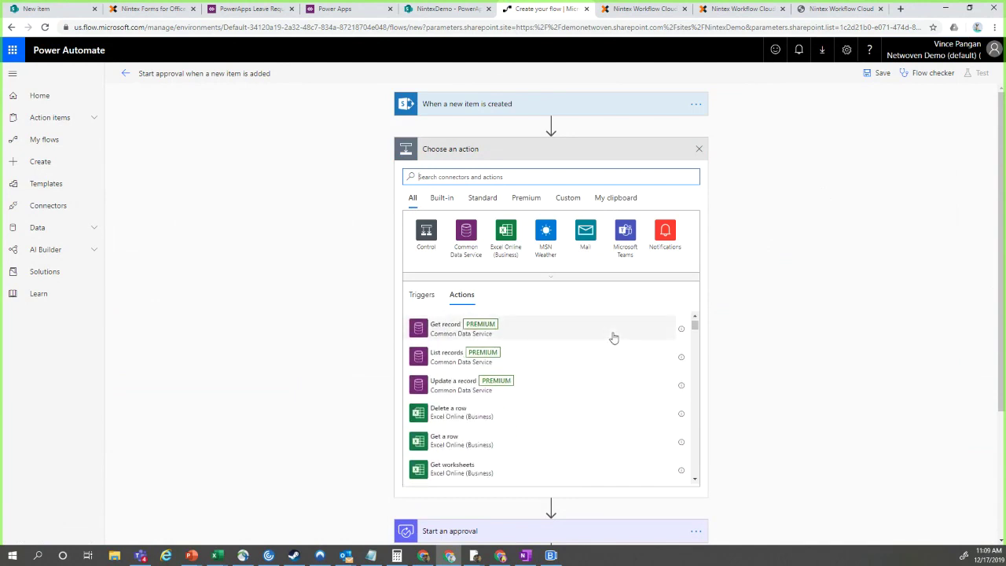
{"action": "scroll", "coordinate": [614, 337], "scroll_direction": "down", "scroll_amount": 3}
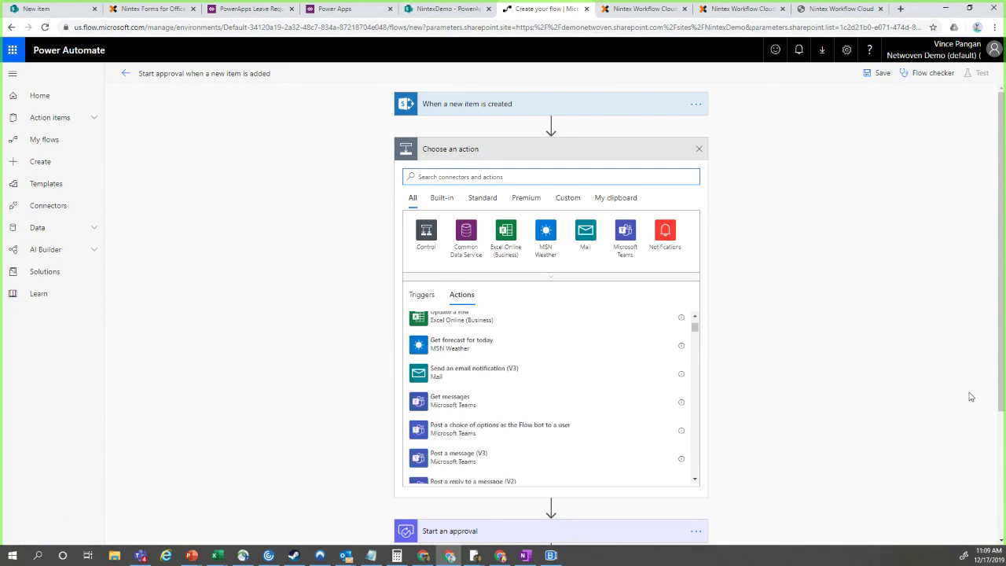
{"action": "scroll", "coordinate": [566, 345], "scroll_direction": "down", "scroll_amount": 2}
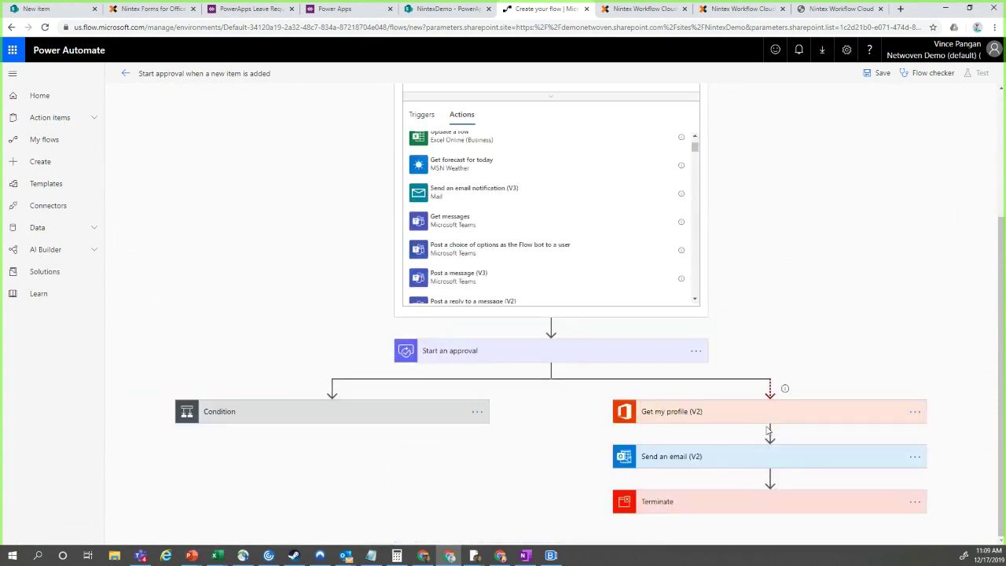
- Expand the Start an approval action and replace the Title token in its Title field with the Link to item dynamic content
{"action": "left_click", "coordinate": [697, 352]}
{"action": "left_click", "coordinate": [539, 355]}
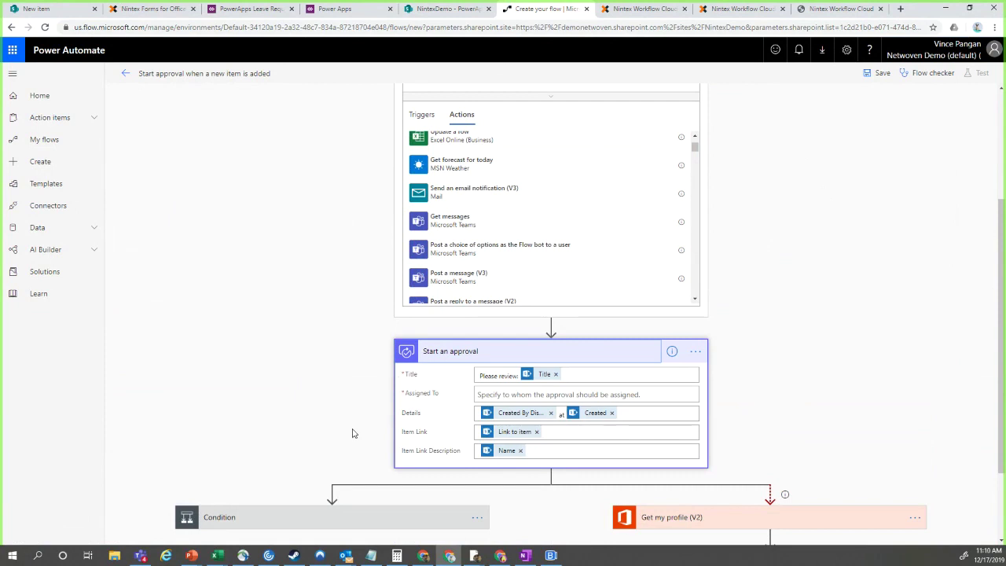
{"action": "left_click", "coordinate": [580, 371]}
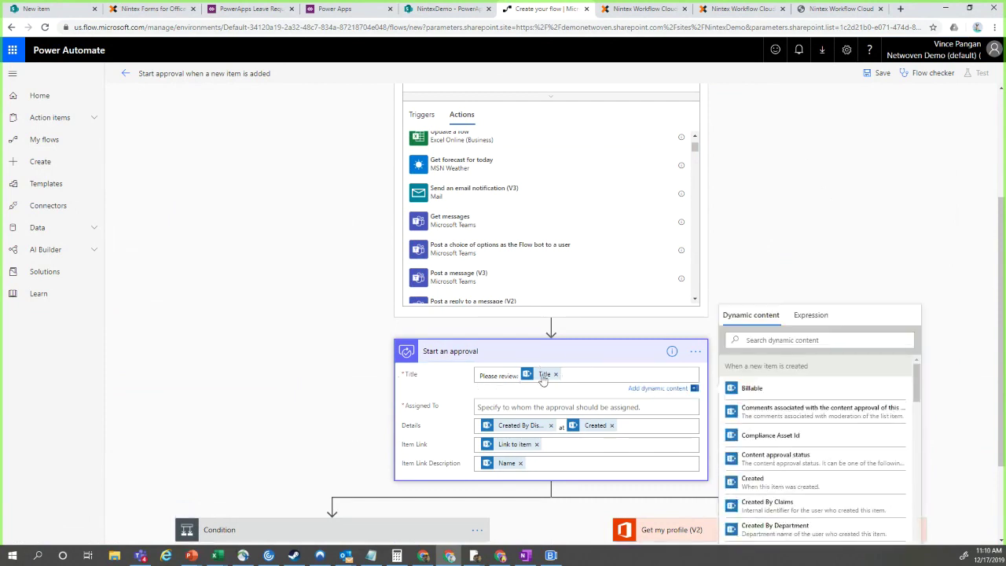
{"action": "left_click", "coordinate": [542, 376]}
{"action": "scroll", "coordinate": [822, 390], "scroll_direction": "down", "scroll_amount": 1}
{"action": "scroll", "coordinate": [815, 383], "scroll_direction": "up", "scroll_amount": 1}
{"action": "scroll", "coordinate": [998, 377], "scroll_direction": "down", "scroll_amount": 1}
{"action": "scroll", "coordinate": [916, 315], "scroll_direction": "down", "scroll_amount": 1}
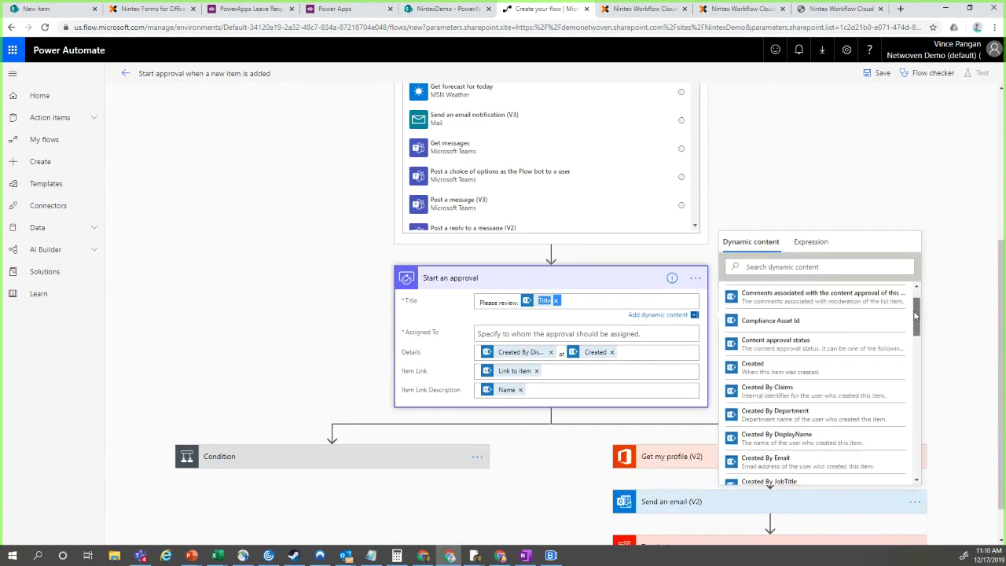
{"action": "scroll", "coordinate": [505, 213], "scroll_direction": "down", "scroll_amount": 3}
{"action": "scroll", "coordinate": [822, 295], "scroll_direction": "down", "scroll_amount": 1}
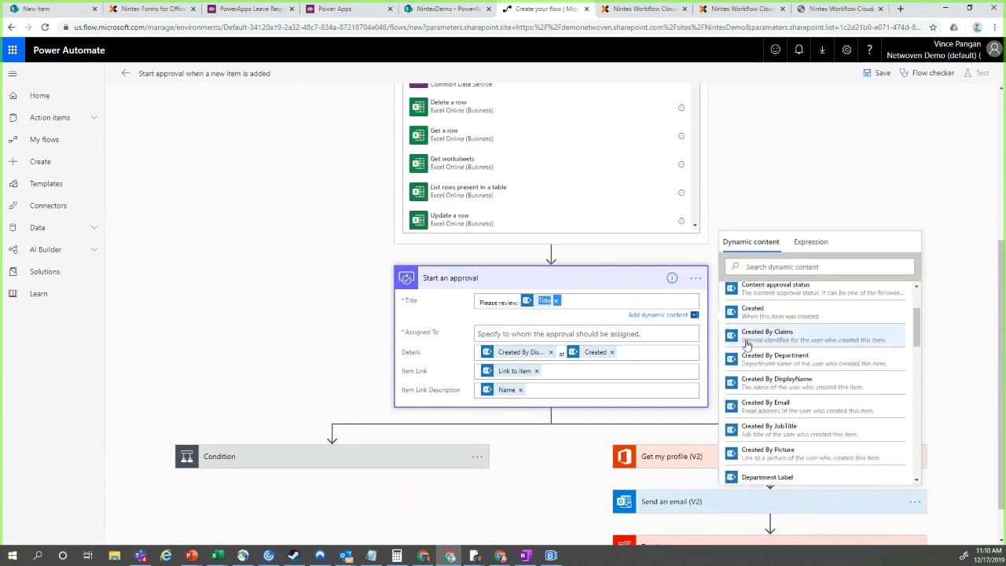
{"action": "scroll", "coordinate": [746, 344], "scroll_direction": "down", "scroll_amount": 2}
{"action": "scroll", "coordinate": [742, 354], "scroll_direction": "up", "scroll_amount": 3}
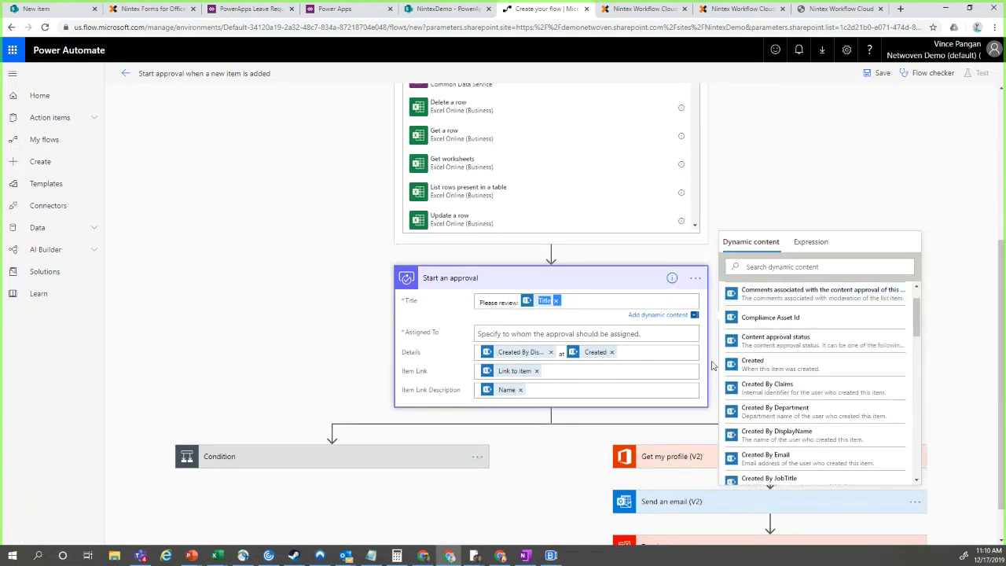
{"action": "scroll", "coordinate": [795, 391], "scroll_direction": "down", "scroll_amount": 6}
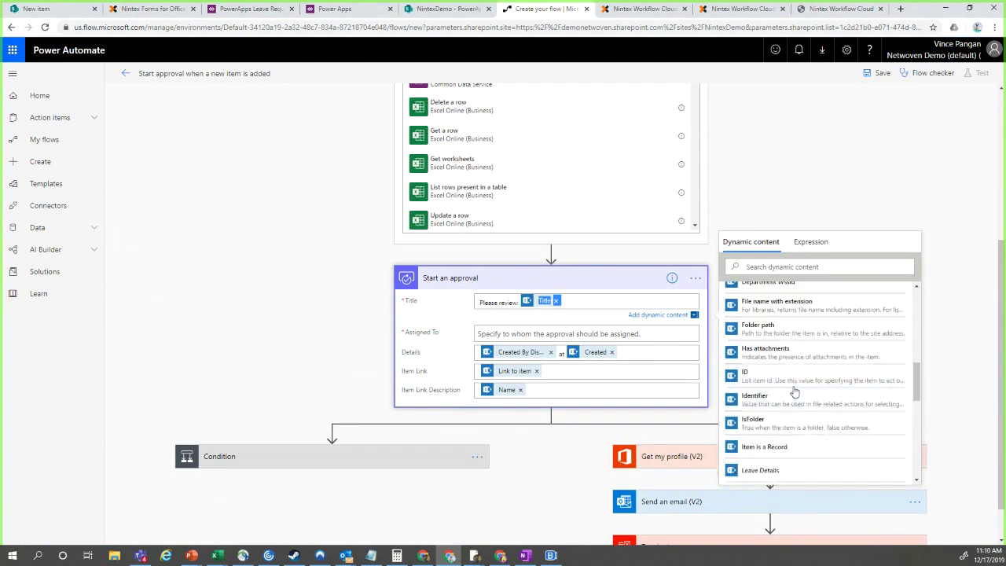
{"action": "scroll", "coordinate": [794, 392], "scroll_direction": "down", "scroll_amount": 4}
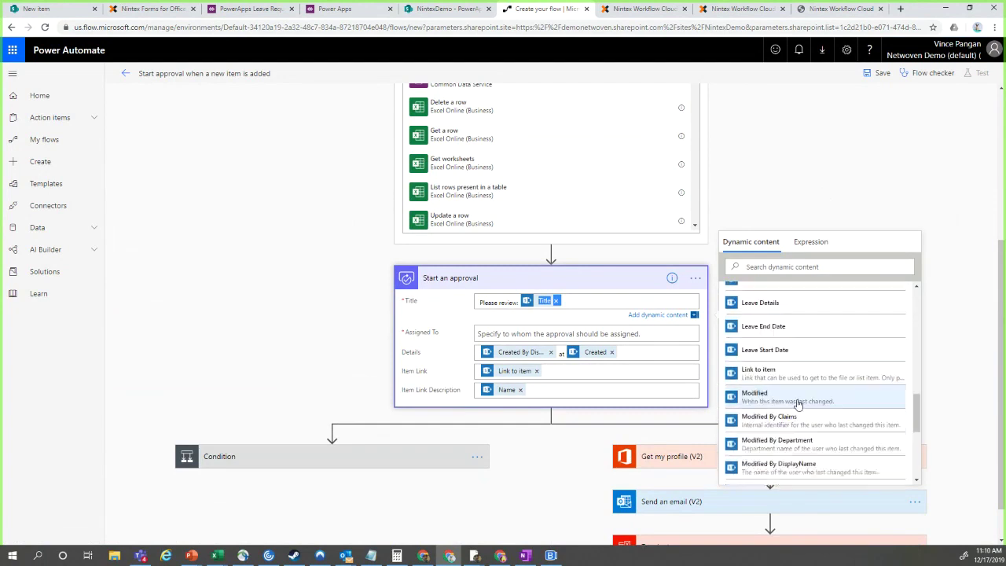
{"action": "left_click", "coordinate": [820, 363]}
- Add the Title dynamic content back to the approval's Title field and remove the Link to item token
{"action": "scroll", "coordinate": [760, 416], "scroll_direction": "down", "scroll_amount": 3}
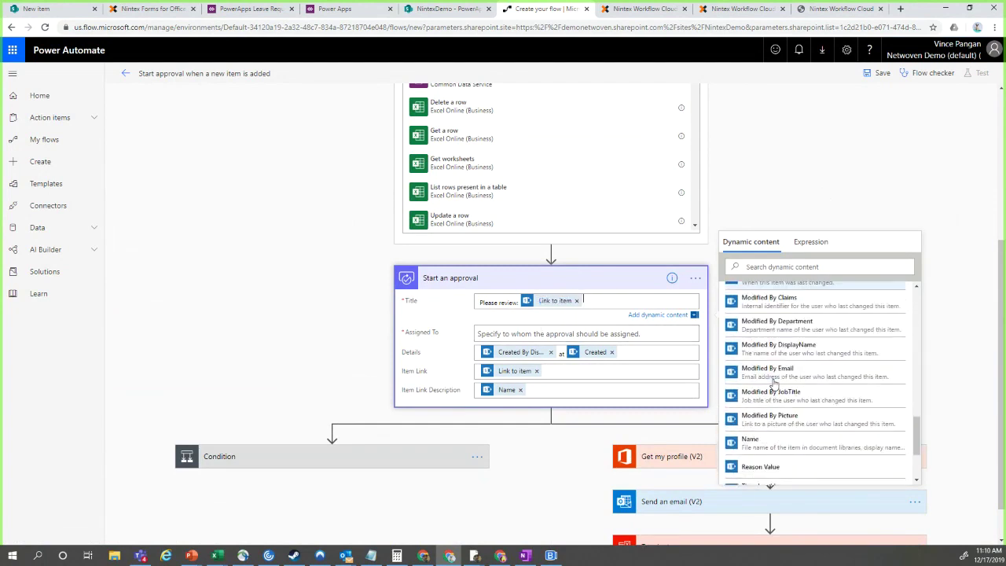
{"action": "scroll", "coordinate": [451, 202], "scroll_direction": "up", "scroll_amount": 3}
{"action": "scroll", "coordinate": [382, 144], "scroll_direction": "up", "scroll_amount": 2}
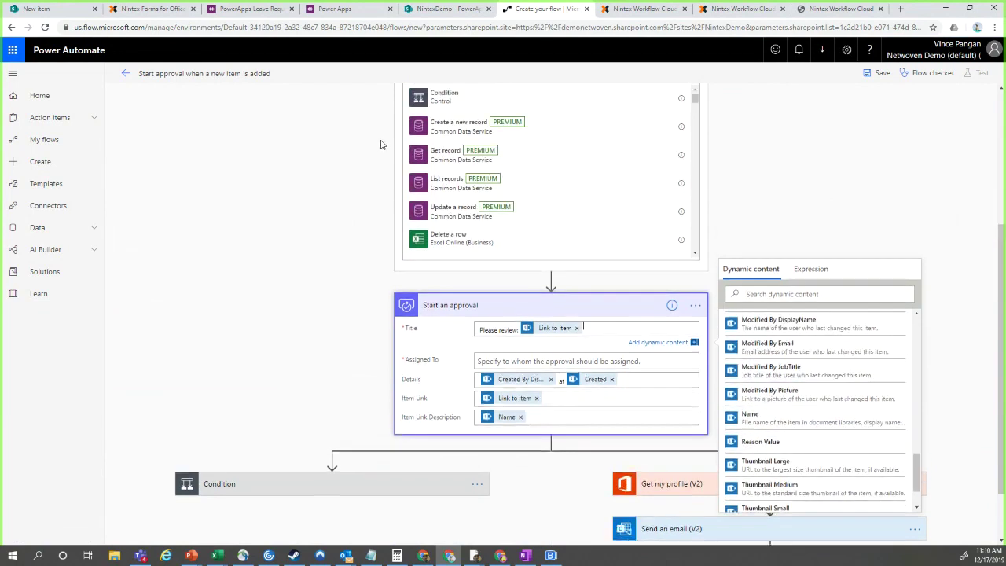
{"action": "scroll", "coordinate": [322, 236], "scroll_direction": "up", "scroll_amount": 1}
{"action": "scroll", "coordinate": [354, 274], "scroll_direction": "down", "scroll_amount": 2}
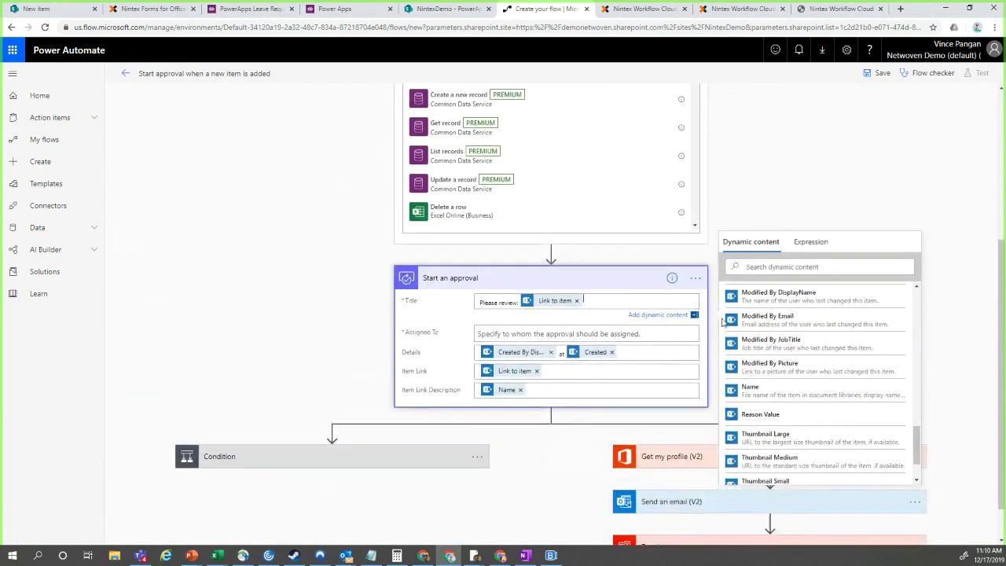
{"action": "scroll", "coordinate": [774, 389], "scroll_direction": "down", "scroll_amount": 3}
{"action": "scroll", "coordinate": [782, 393], "scroll_direction": "down", "scroll_amount": 1}
{"action": "left_click", "coordinate": [791, 407]}
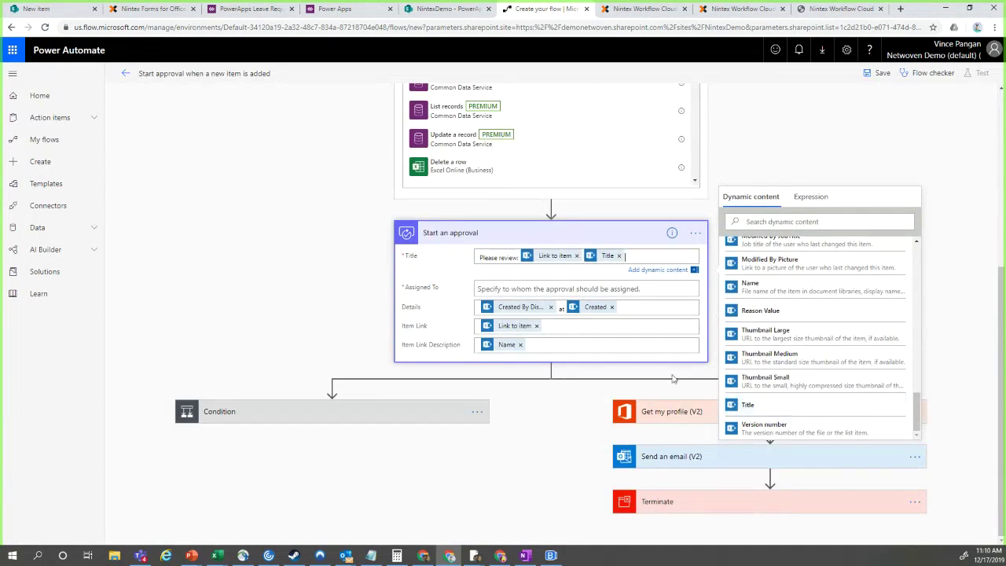
{"action": "left_click", "coordinate": [577, 257]}
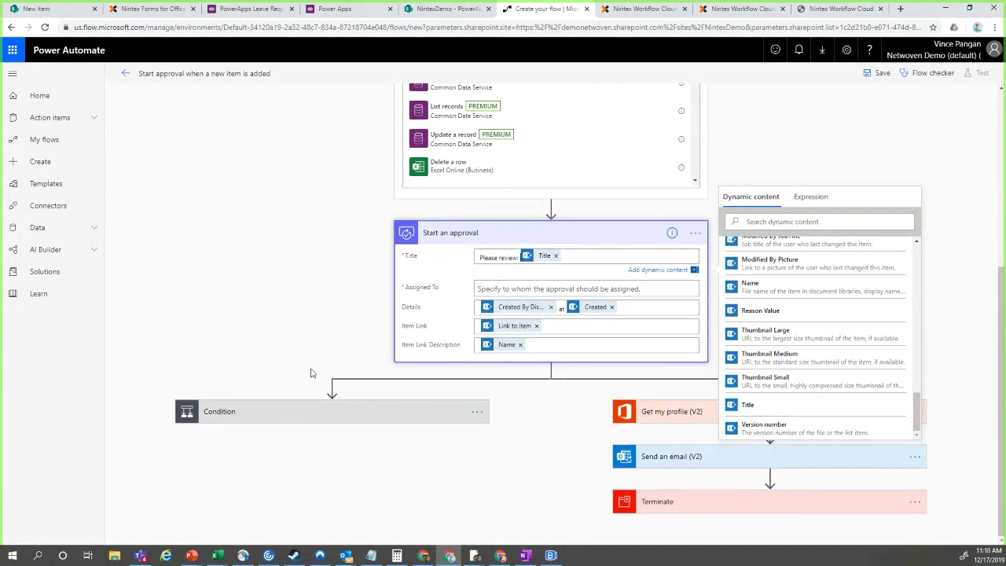
{"action": "left_click", "coordinate": [206, 365]}
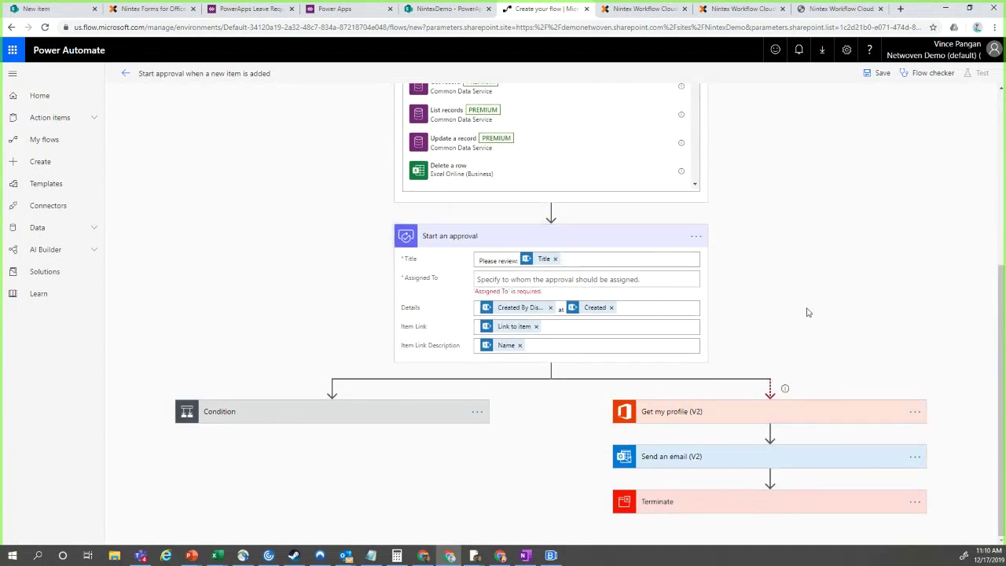
- Examine the Assigned To field and the additional options of the Start an approval action
{"action": "scroll", "coordinate": [602, 361], "scroll_direction": "up", "scroll_amount": 2}
{"action": "left_click", "coordinate": [655, 433]}
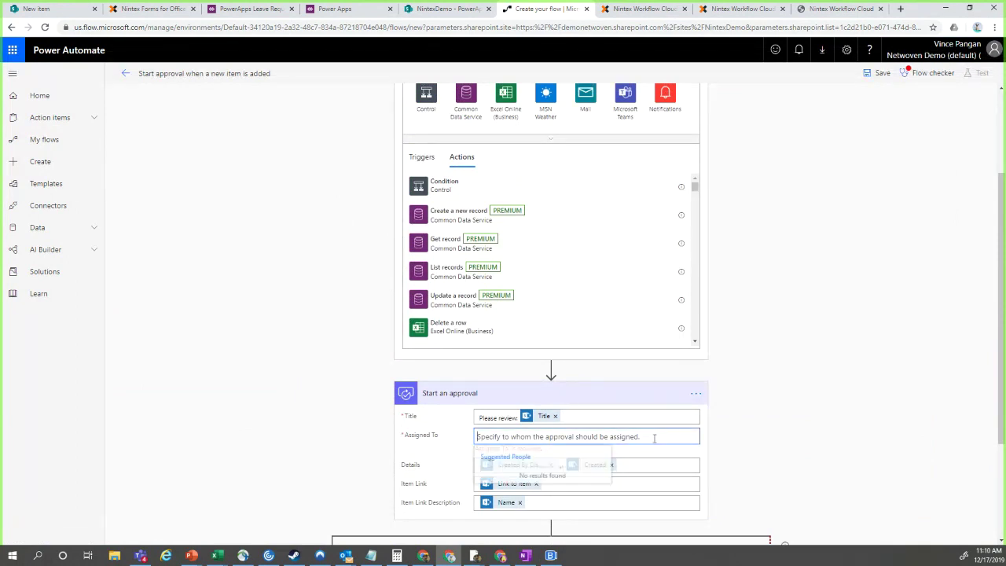
{"action": "left_click", "coordinate": [730, 426]}
{"action": "scroll", "coordinate": [657, 427], "scroll_direction": "down", "scroll_amount": 1}
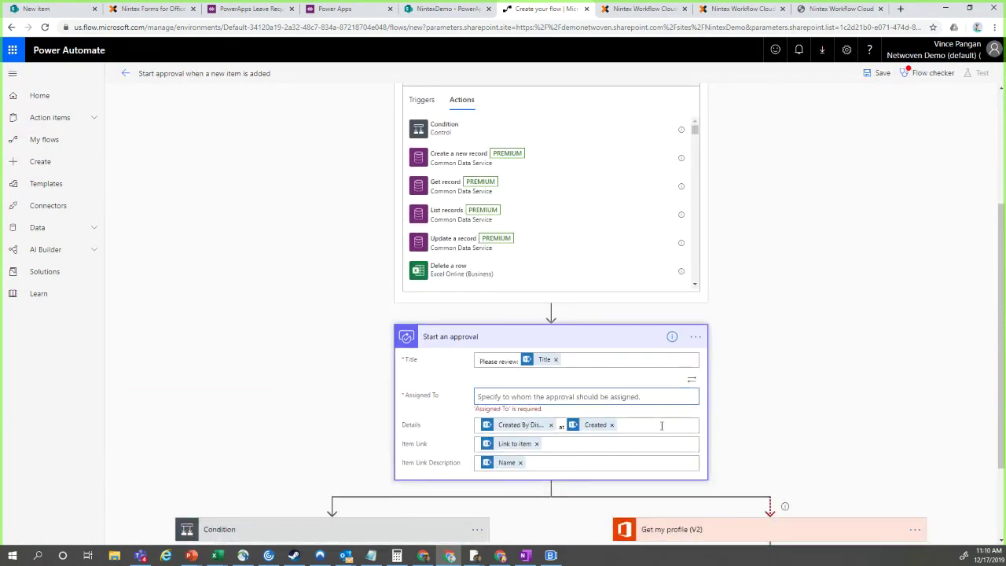
{"action": "scroll", "coordinate": [584, 346], "scroll_direction": "down", "scroll_amount": 1}
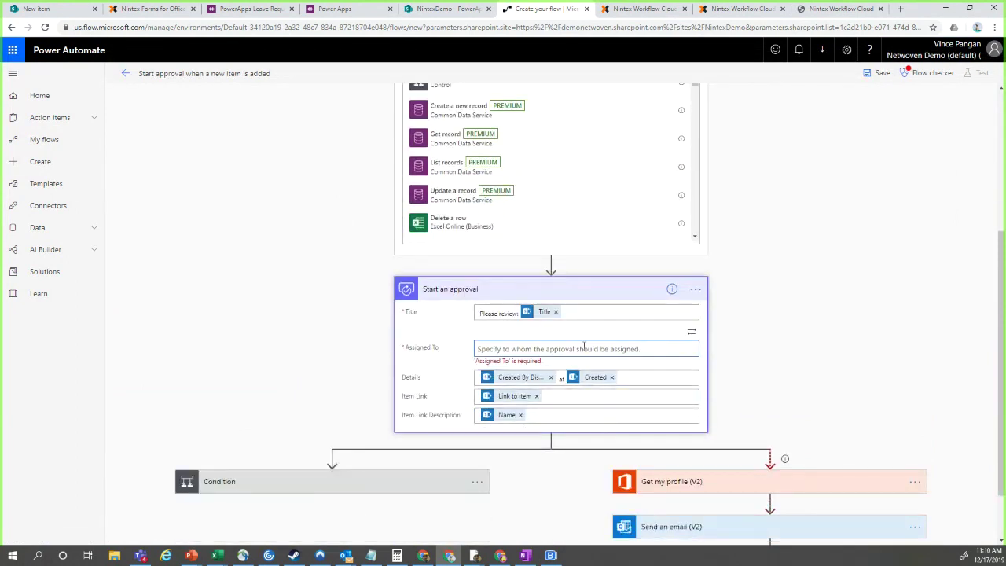
{"action": "left_click", "coordinate": [696, 288]}
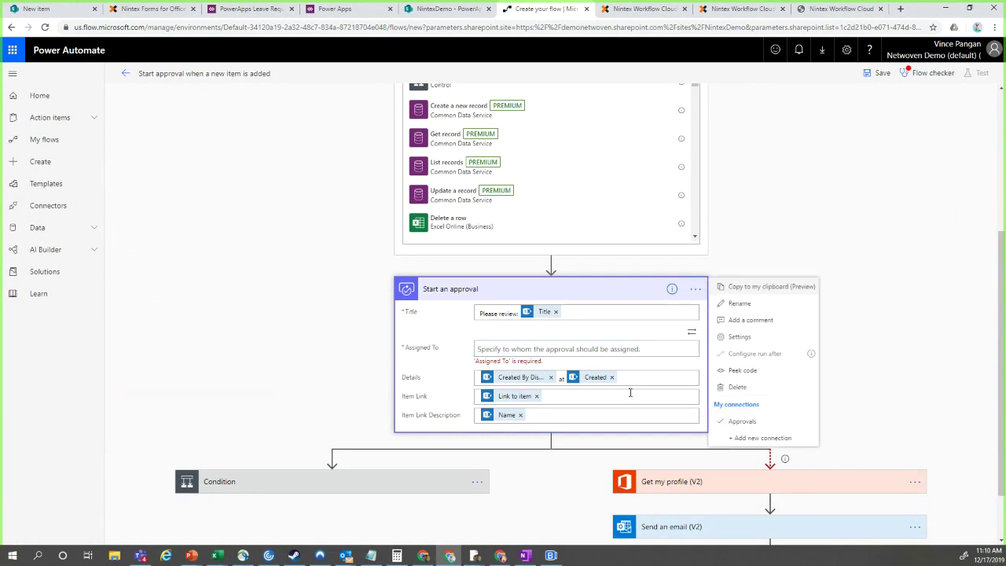
{"action": "left_click", "coordinate": [837, 399]}
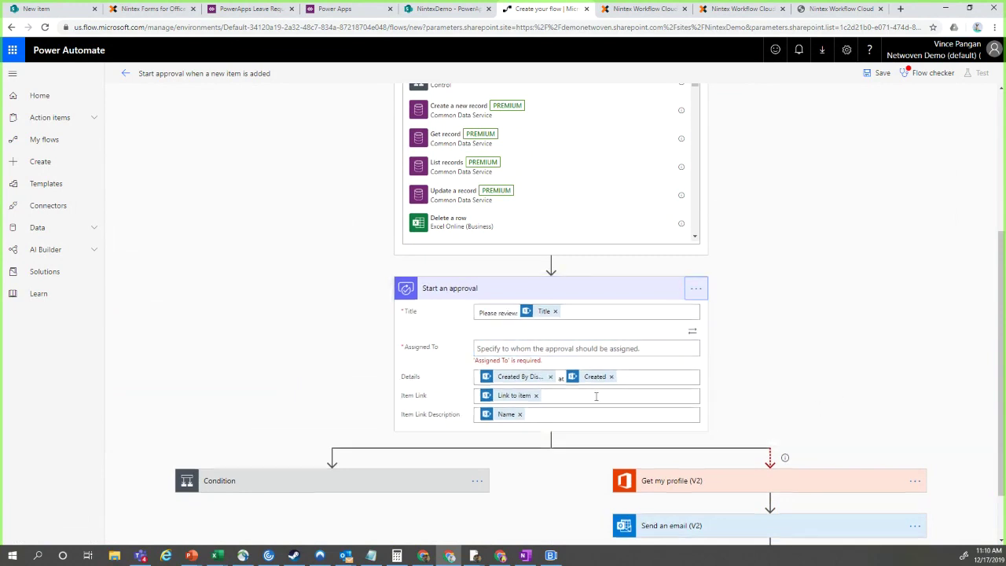
- Check the Condition's additional options, then expand it to examine its response check and its If yes and If no branches
{"action": "scroll", "coordinate": [312, 406], "scroll_direction": "down", "scroll_amount": 1}
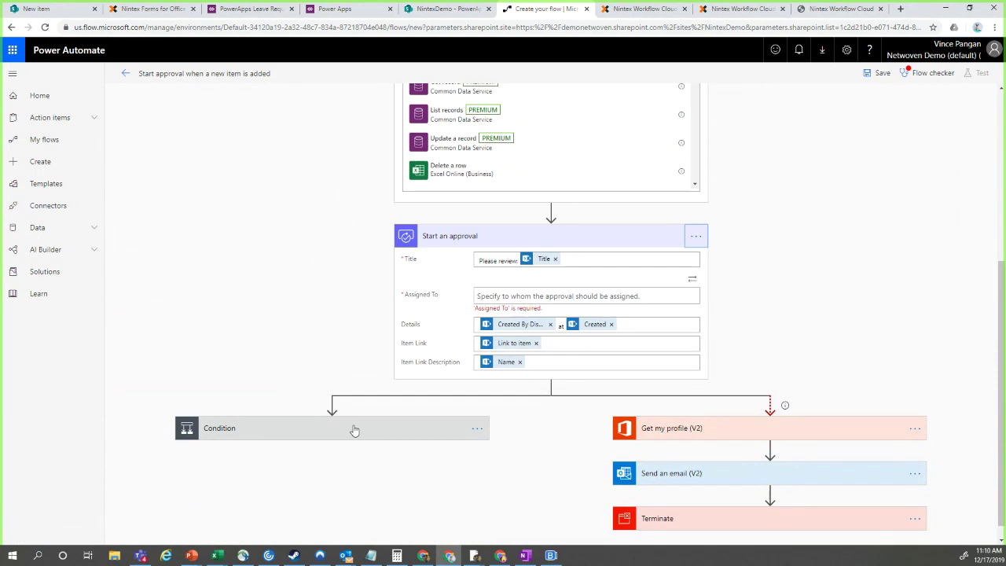
{"action": "left_click", "coordinate": [475, 428]}
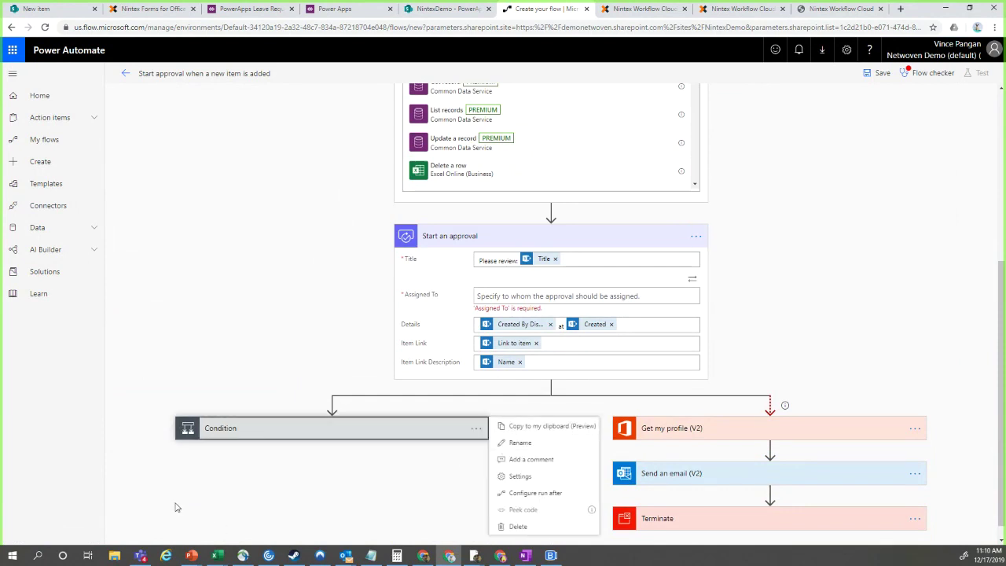
{"action": "left_click", "coordinate": [547, 456]}
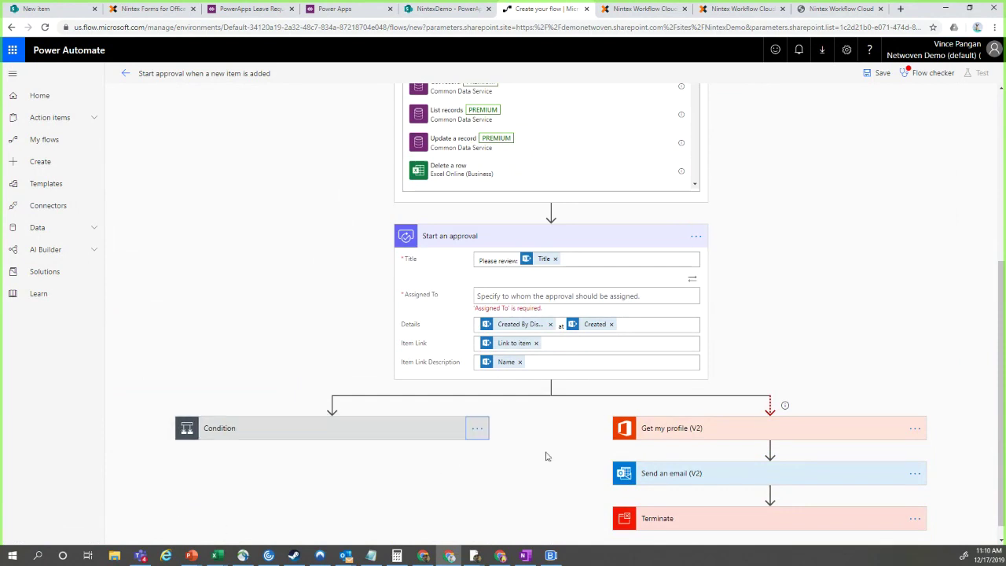
{"action": "left_click", "coordinate": [338, 445]}
{"action": "scroll", "coordinate": [617, 445], "scroll_direction": "down", "scroll_amount": 2}
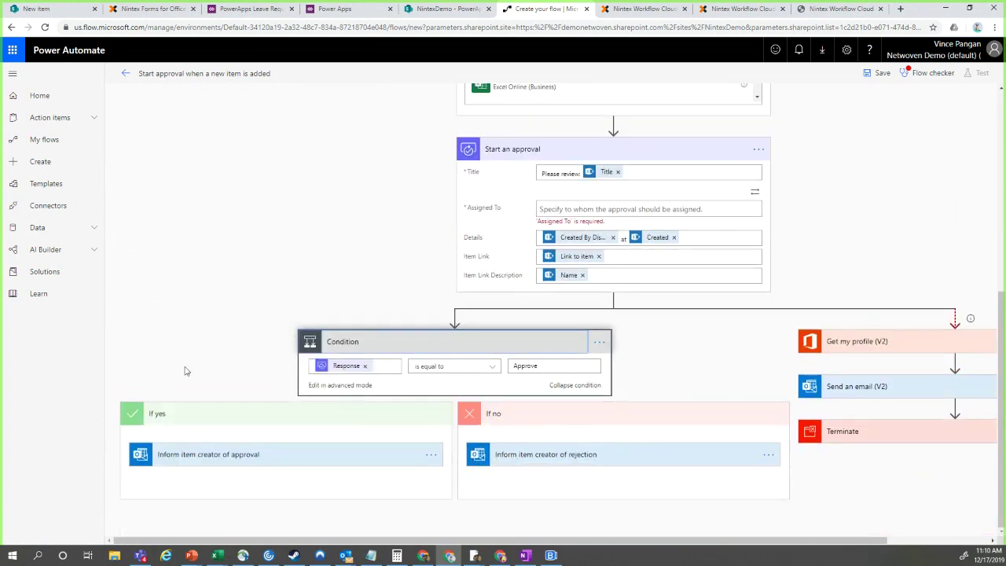
{"action": "scroll", "coordinate": [188, 368], "scroll_direction": "up", "scroll_amount": 5}
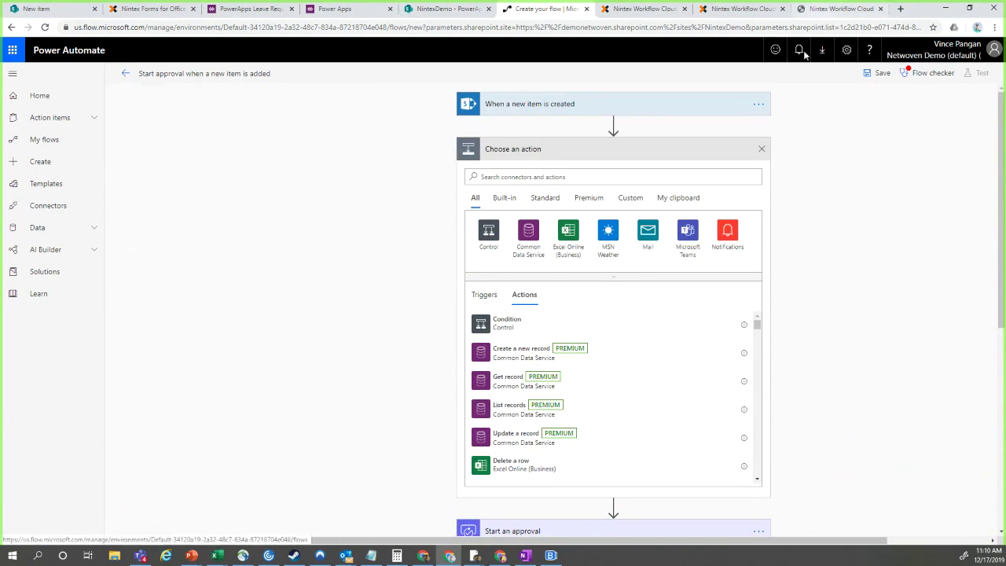
- Check the additional options of the When a new item is created trigger and read the note on its Delete option
{"action": "left_click", "coordinate": [758, 104]}
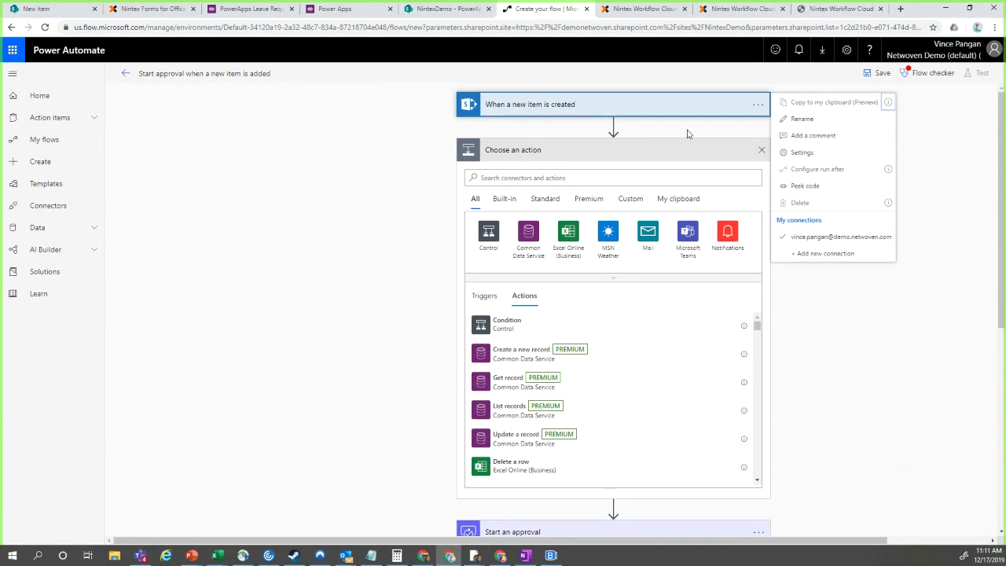
{"action": "left_click", "coordinate": [758, 106]}
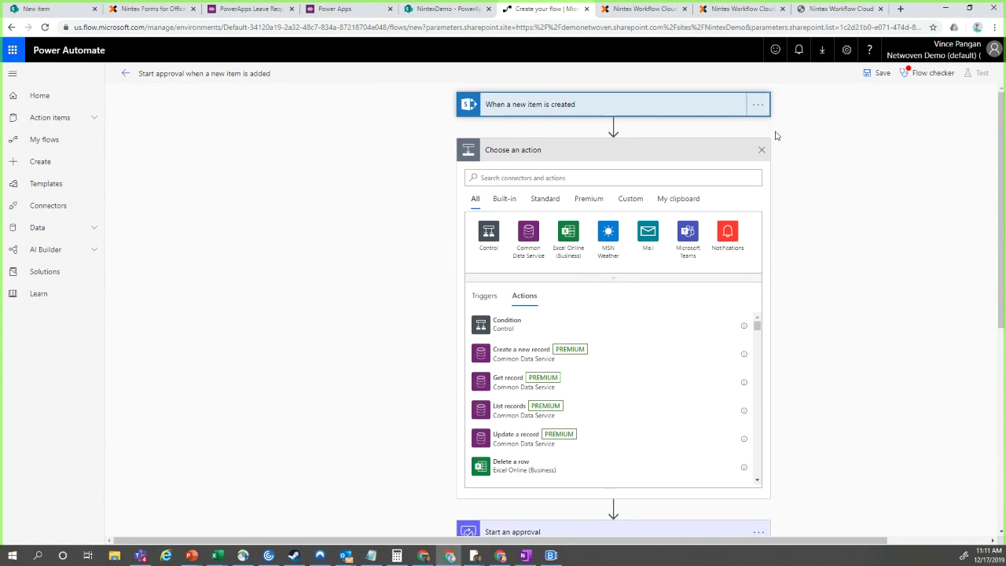
{"action": "left_click", "coordinate": [758, 105]}
{"action": "mouse_move", "coordinate": [903, 203]}
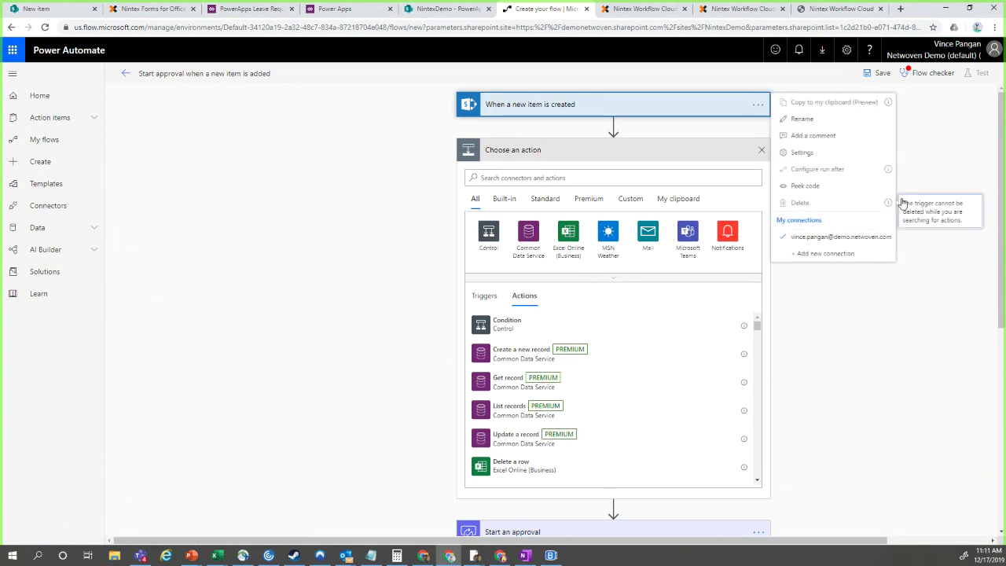
{"action": "left_click", "coordinate": [954, 171]}
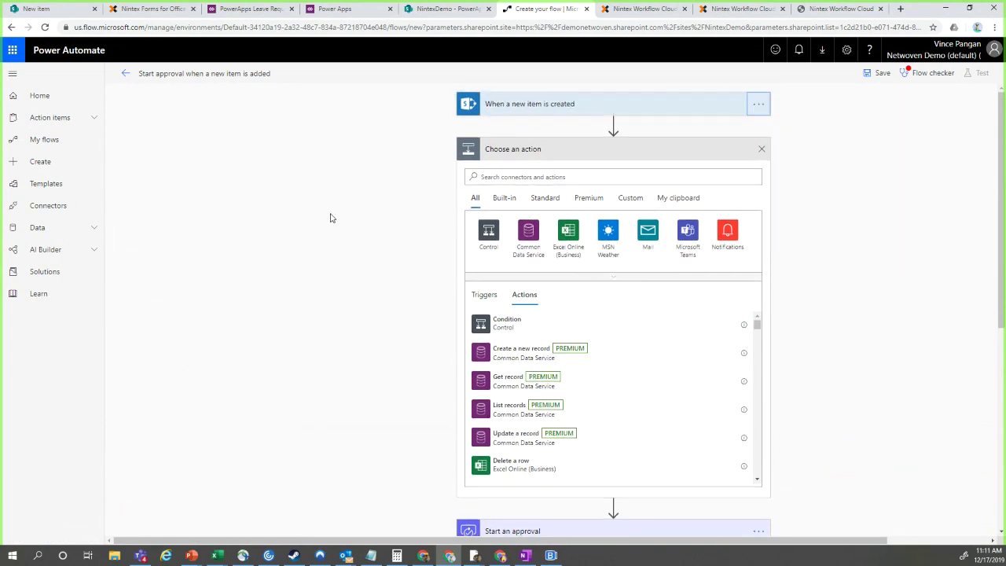
- Discard the pending Choose an action step and delete the When a new item is created trigger from the flow
{"action": "left_click", "coordinate": [762, 150]}
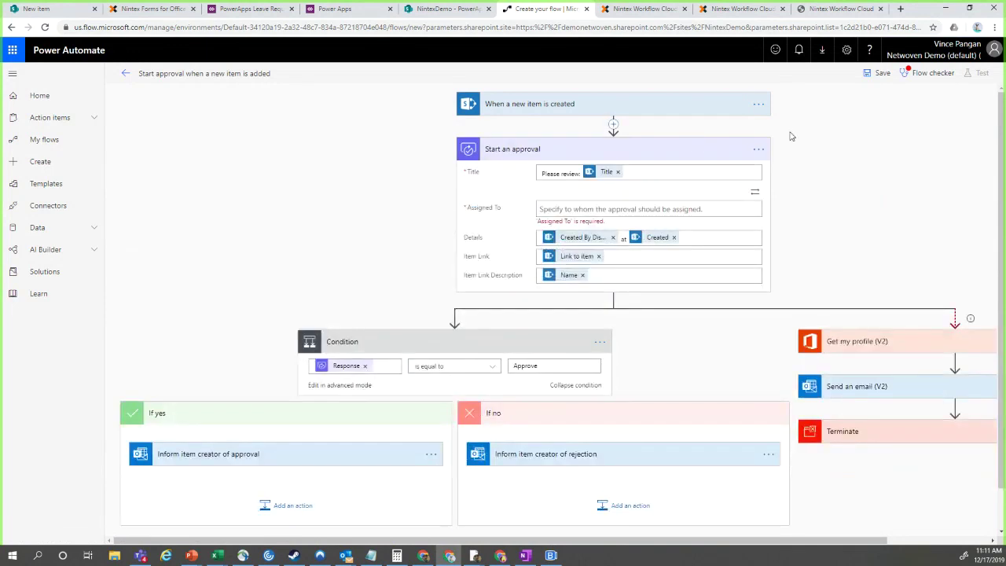
{"action": "left_click", "coordinate": [758, 104]}
{"action": "left_click", "coordinate": [812, 202]}
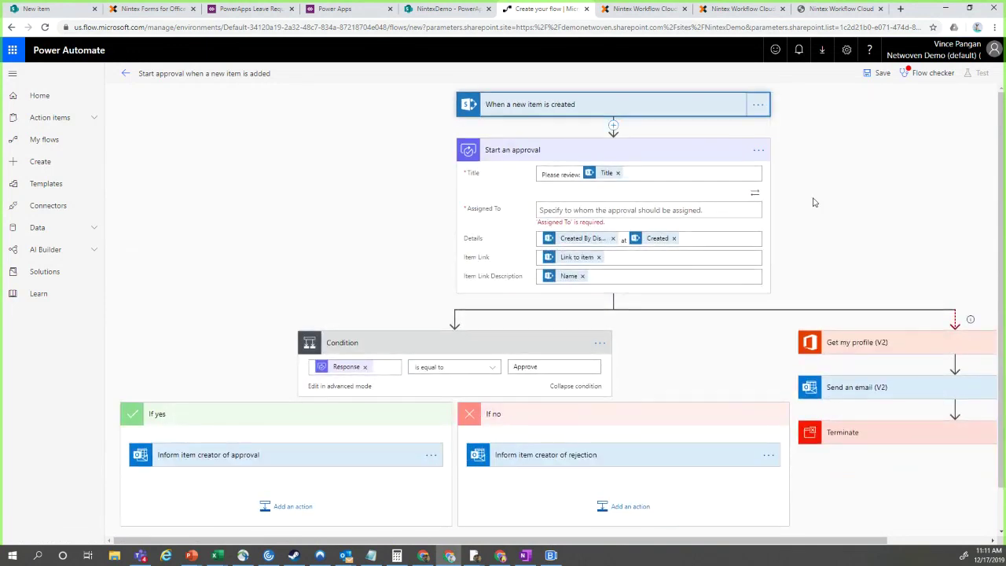
{"action": "left_click", "coordinate": [503, 319]}
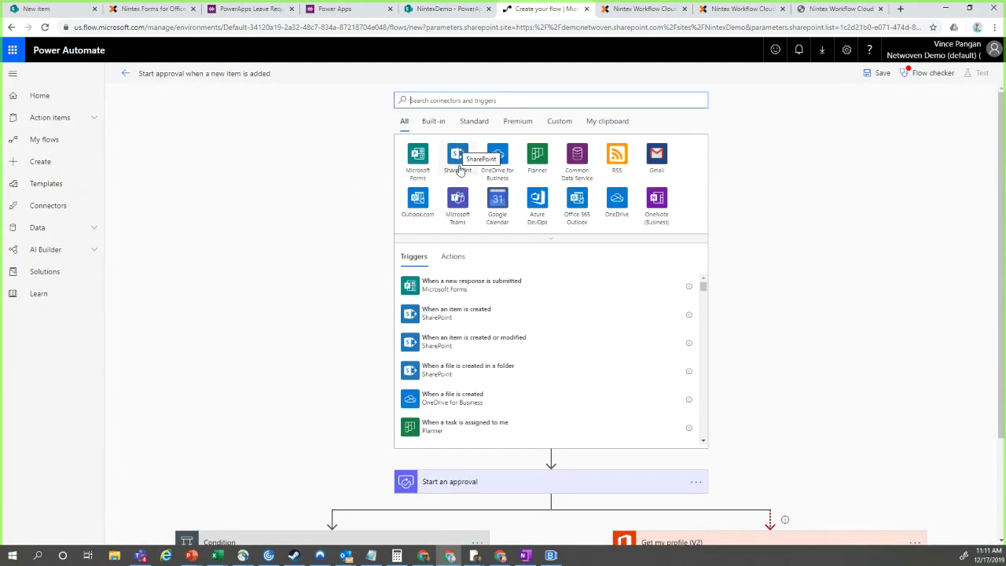
- Add SharePoint's When an item is created or modified trigger for the NintexDemo site's PowerApps Leave Request list and show its advanced options
{"action": "left_click", "coordinate": [489, 343]}
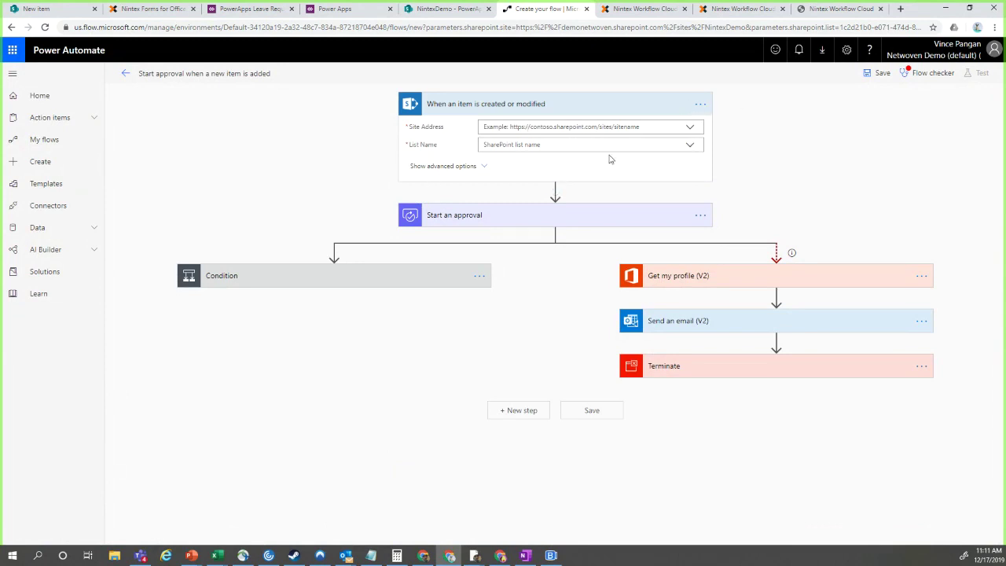
{"action": "left_click", "coordinate": [588, 127]}
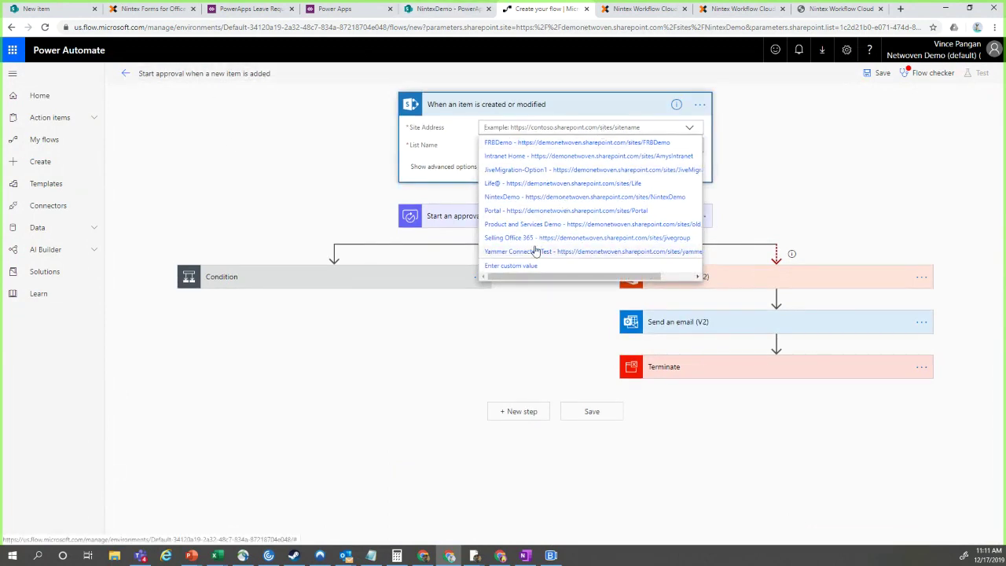
{"action": "left_click", "coordinate": [596, 198]}
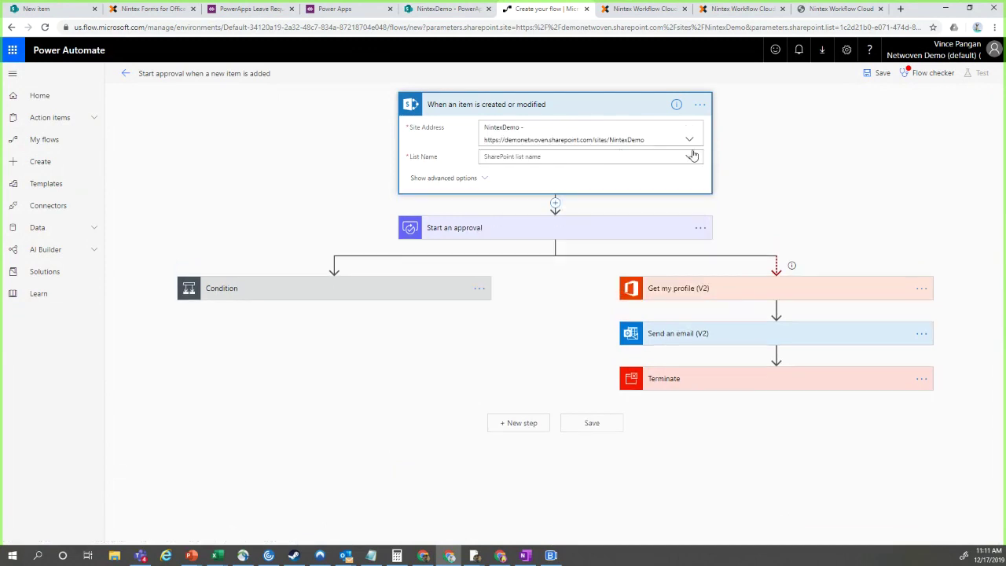
{"action": "left_click", "coordinate": [690, 157]}
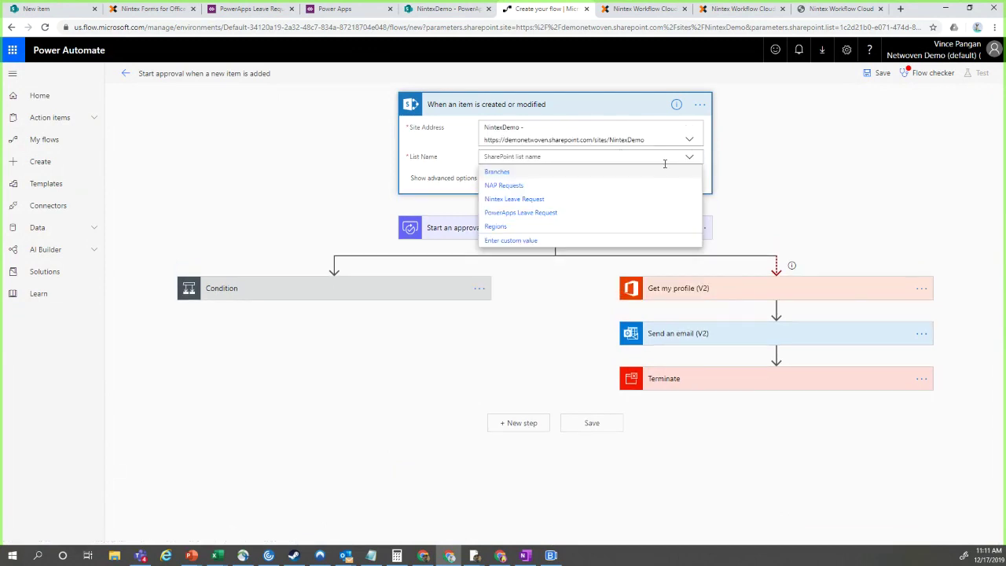
{"action": "left_click", "coordinate": [547, 214]}
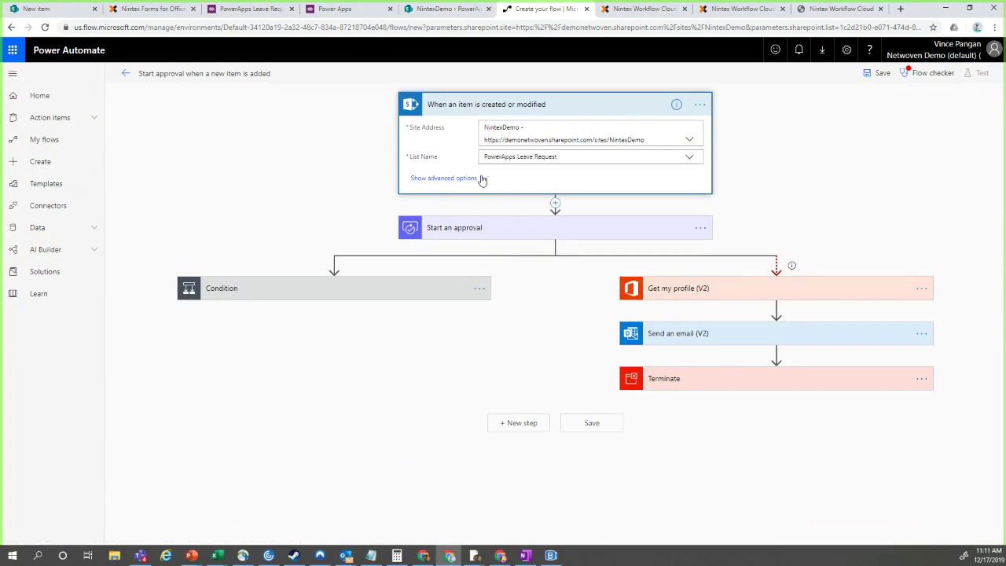
{"action": "left_click", "coordinate": [444, 179]}
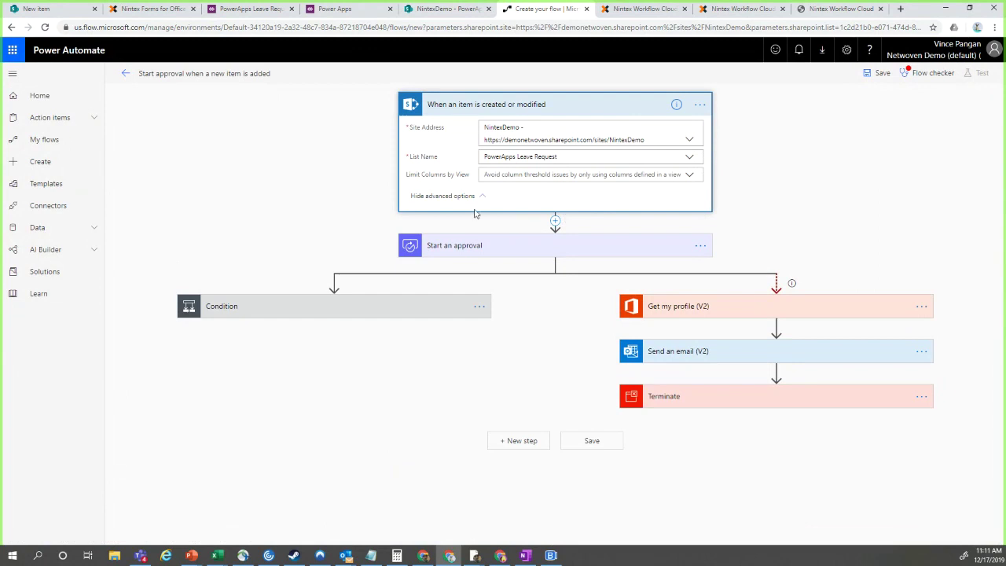
{"action": "left_click", "coordinate": [701, 106]}
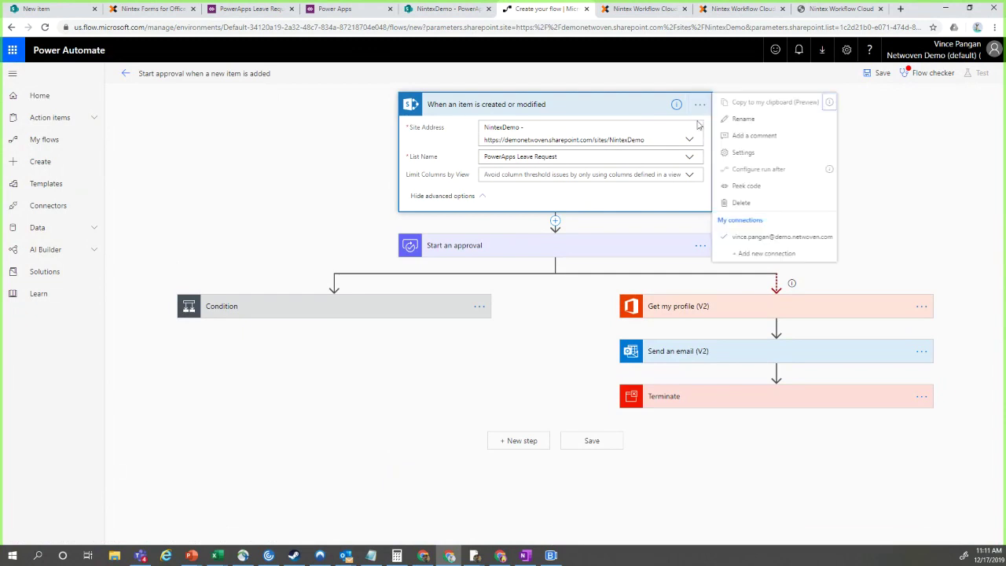
{"action": "left_click", "coordinate": [745, 153]}
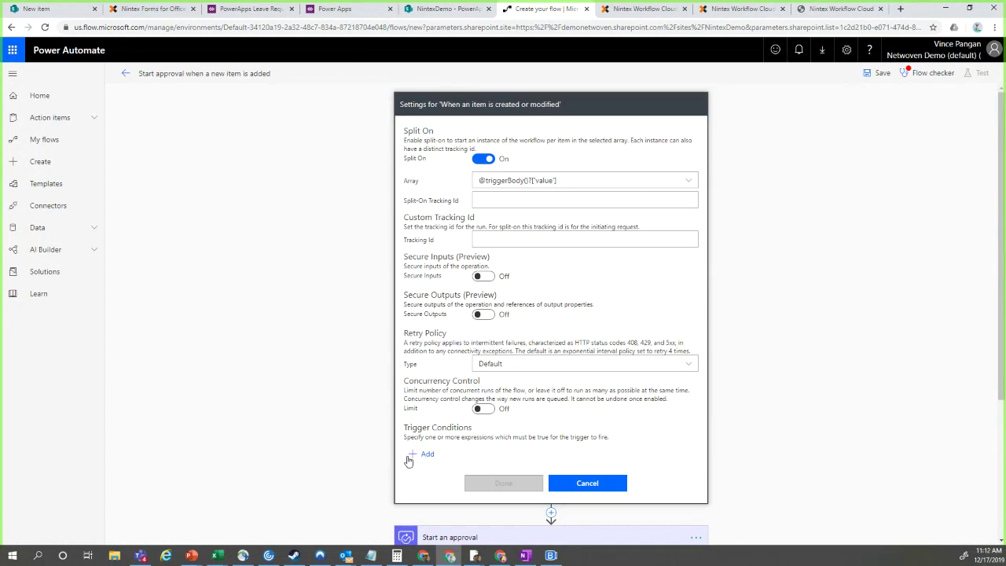
{"action": "left_click_drag", "start_coordinate": [593, 434], "coordinate": [414, 439]}
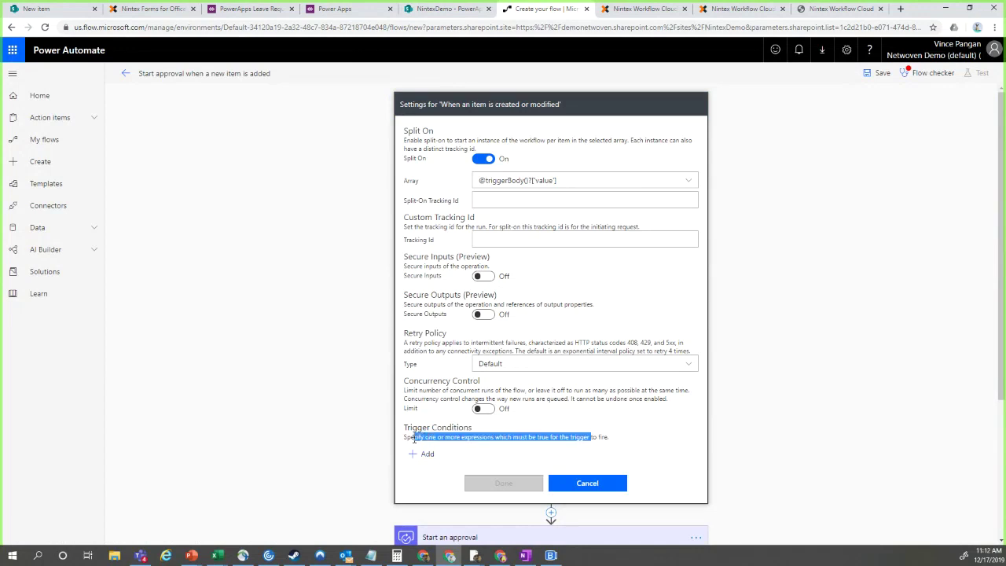
{"action": "left_click", "coordinate": [617, 441]}
{"action": "left_click", "coordinate": [422, 456]}
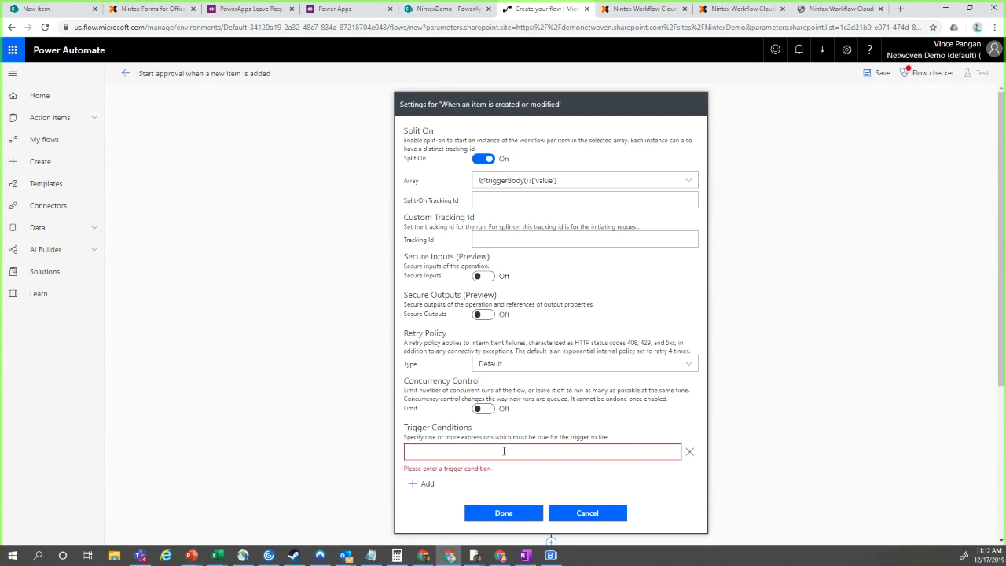
{"action": "type", "text": "@tri"}
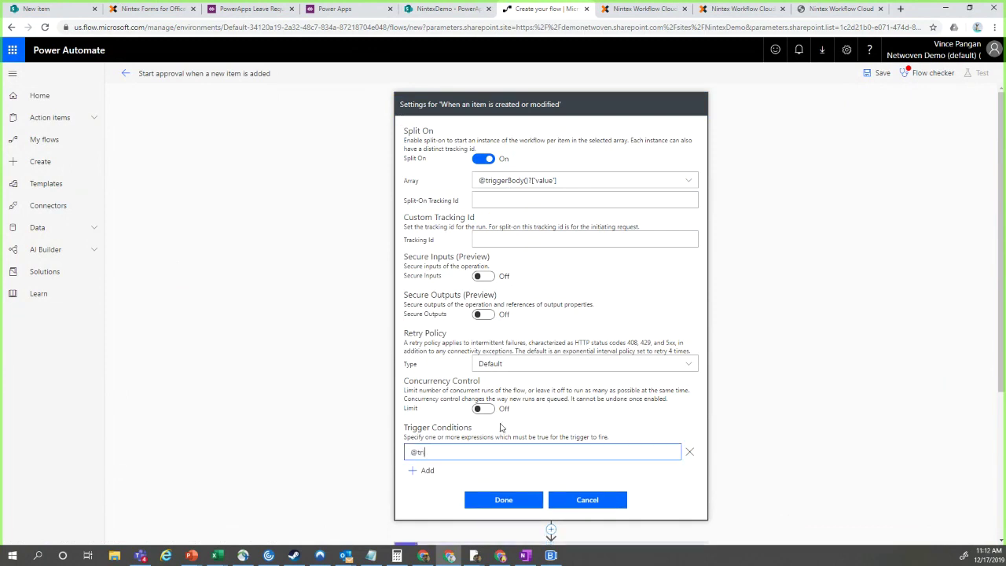
{"action": "type", "text": "ggerBody("}
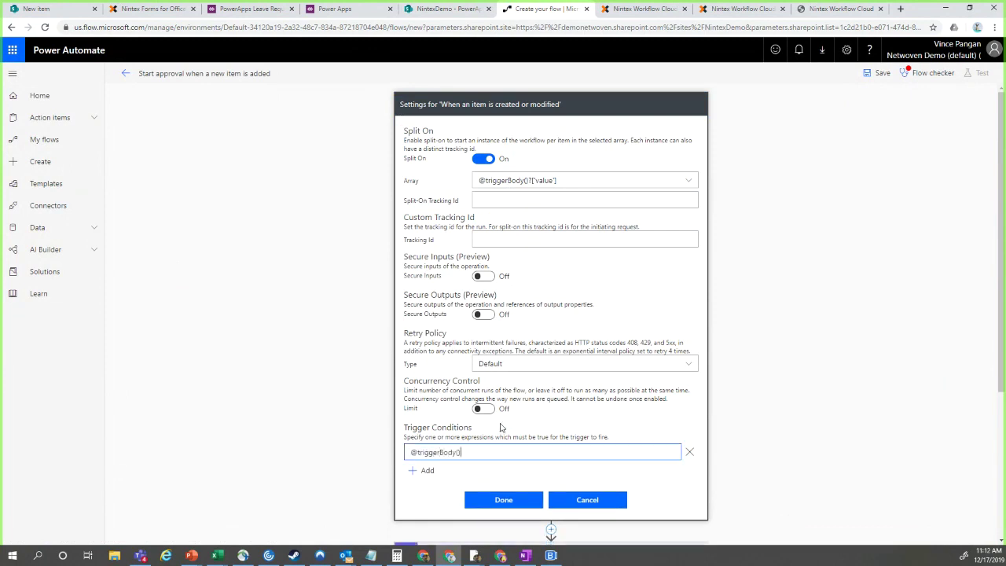